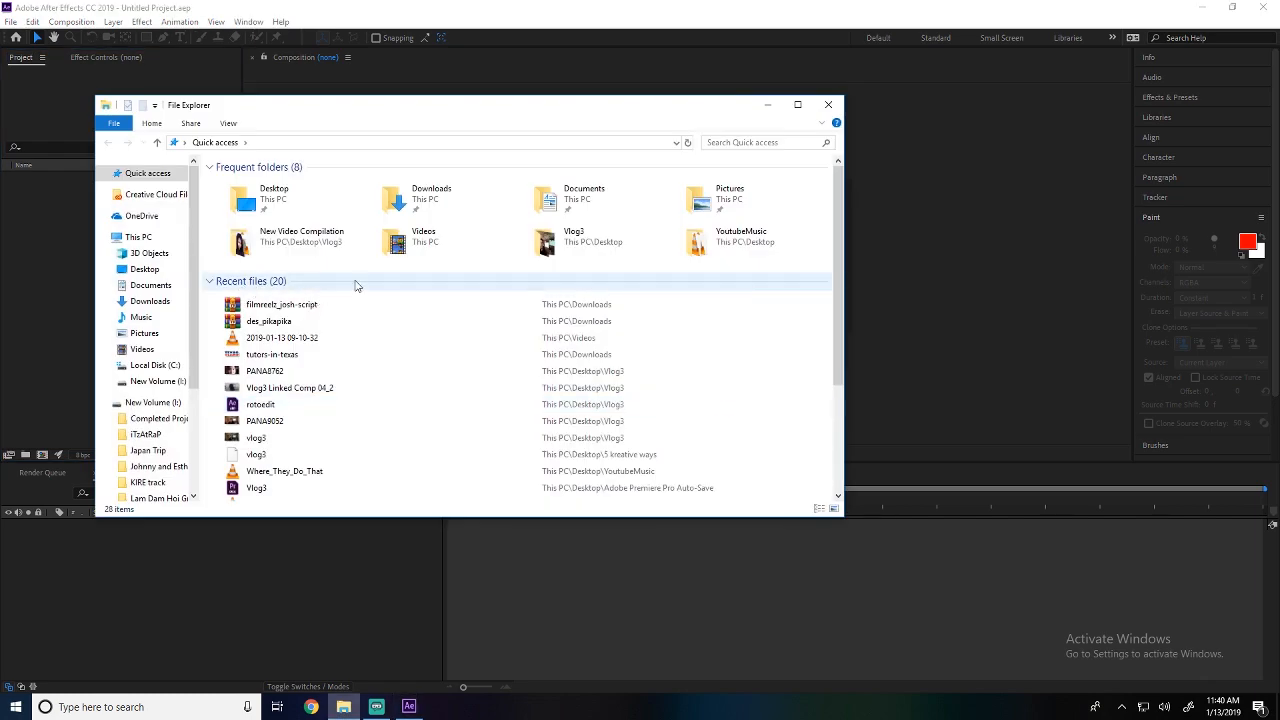
# - Import the PANA8762 clip from the Desktop's Vlog3 folder into the After Effects project
pyautogui.click(147, 301)
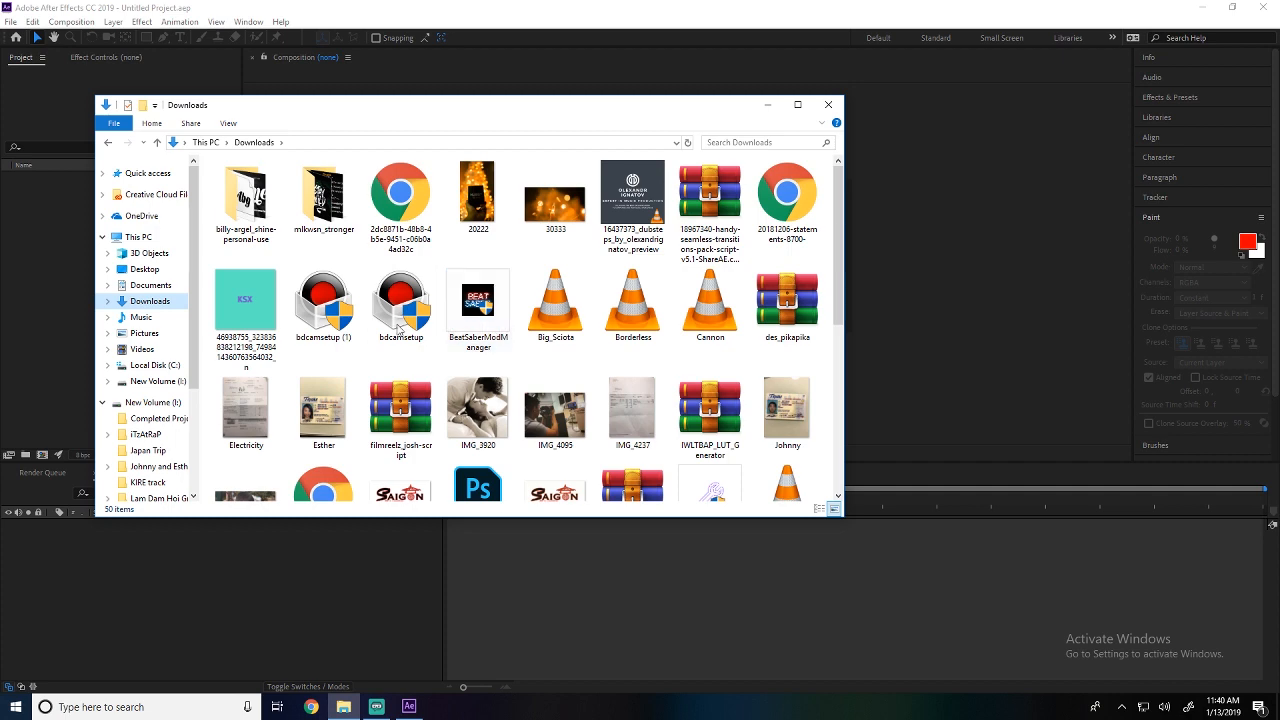
pyautogui.click(145, 269)
pyautogui.doubleClick(237, 322)
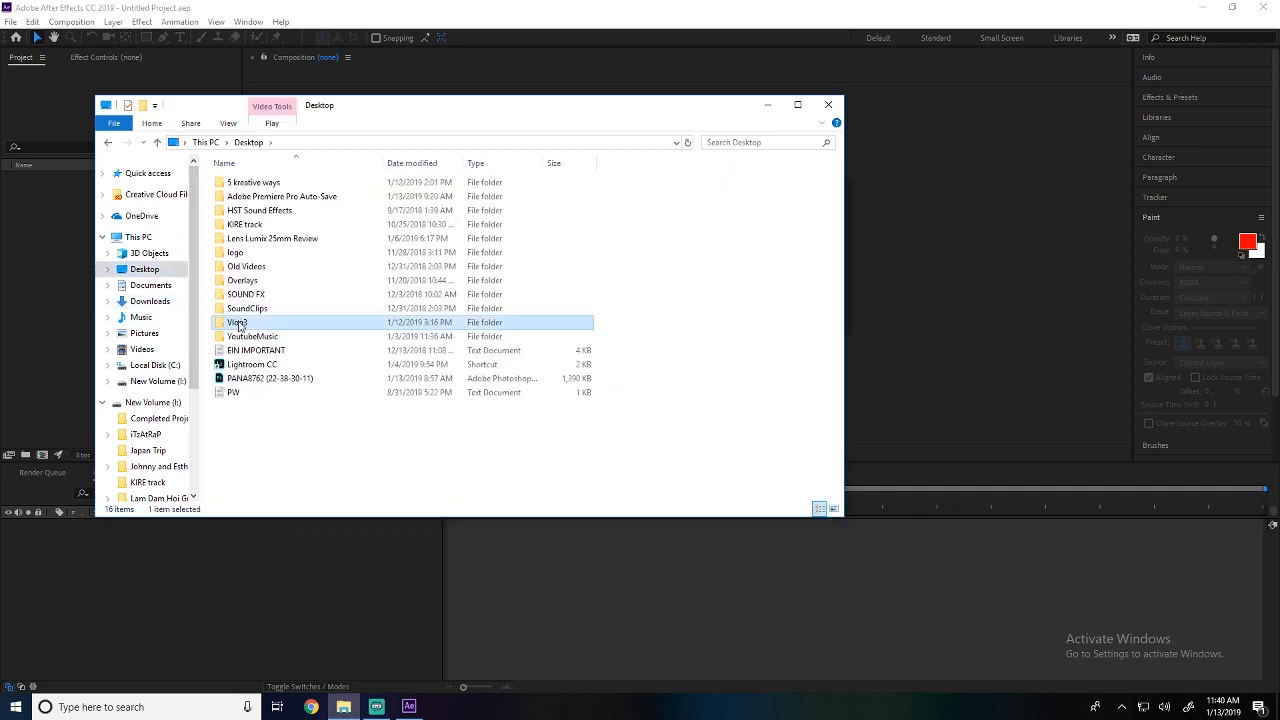
pyautogui.scroll(-3, 590, 422)
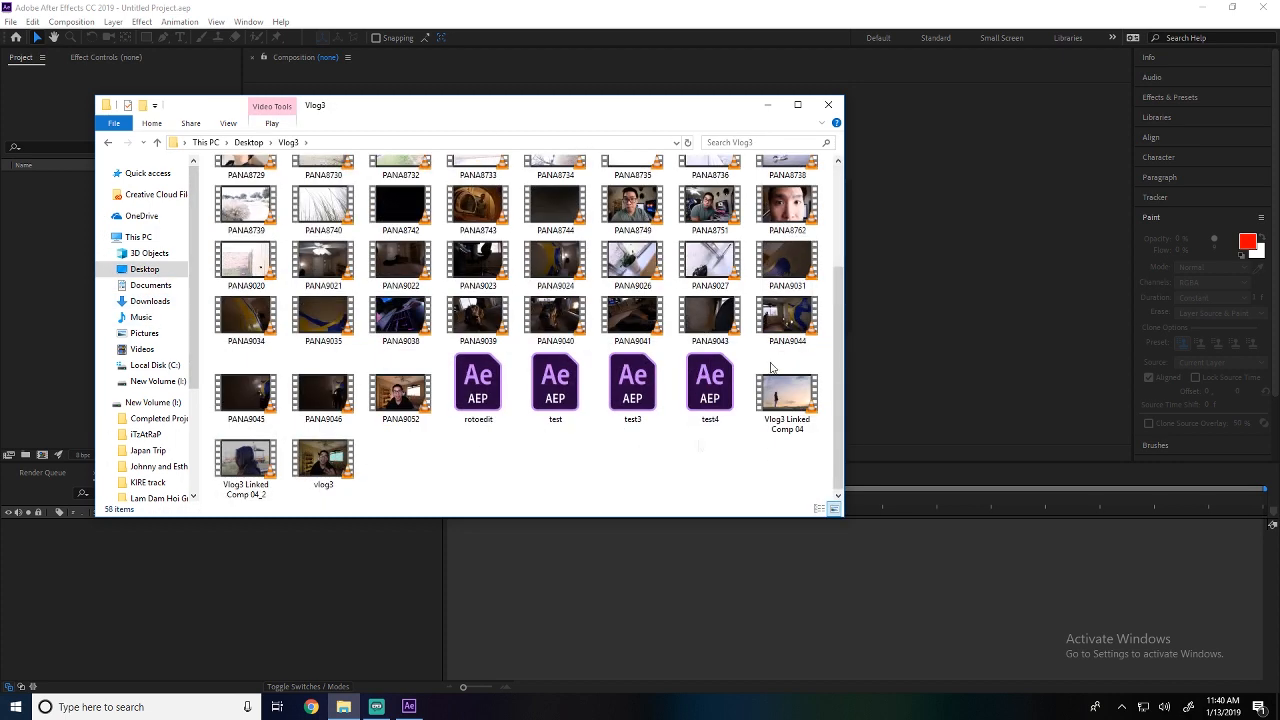
pyautogui.moveTo(781, 211); pyautogui.dragTo(631, 540)
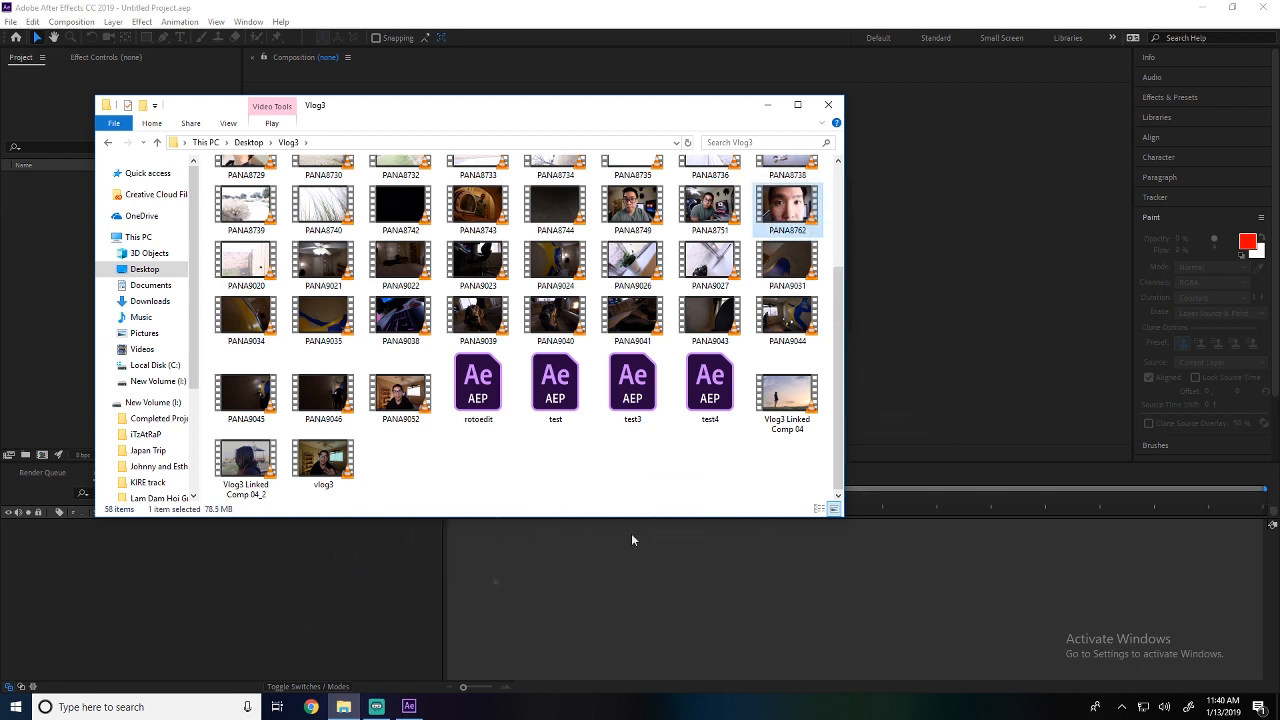
pyautogui.click(685, 520)
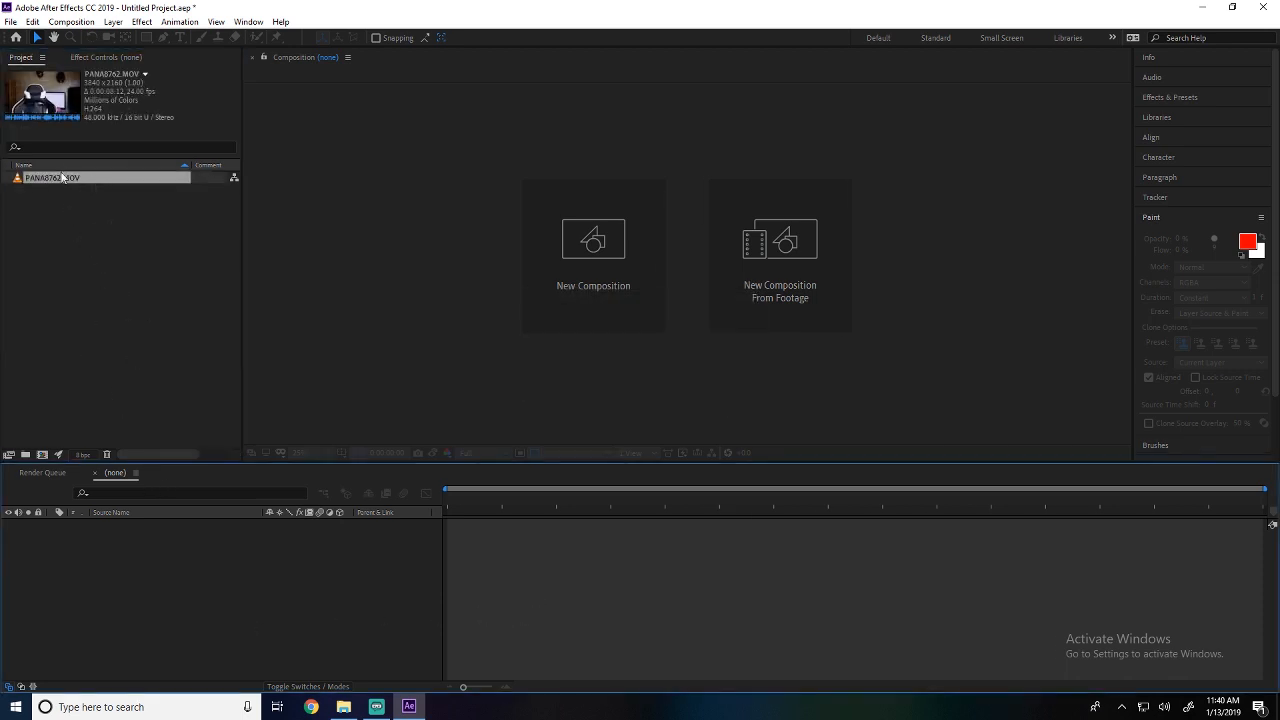
# - Create a composition from PANA8762.MOV and scrub through it to 22:38:30:17
pyautogui.moveTo(62, 177); pyautogui.dragTo(385, 591)
pyautogui.click(950, 495)
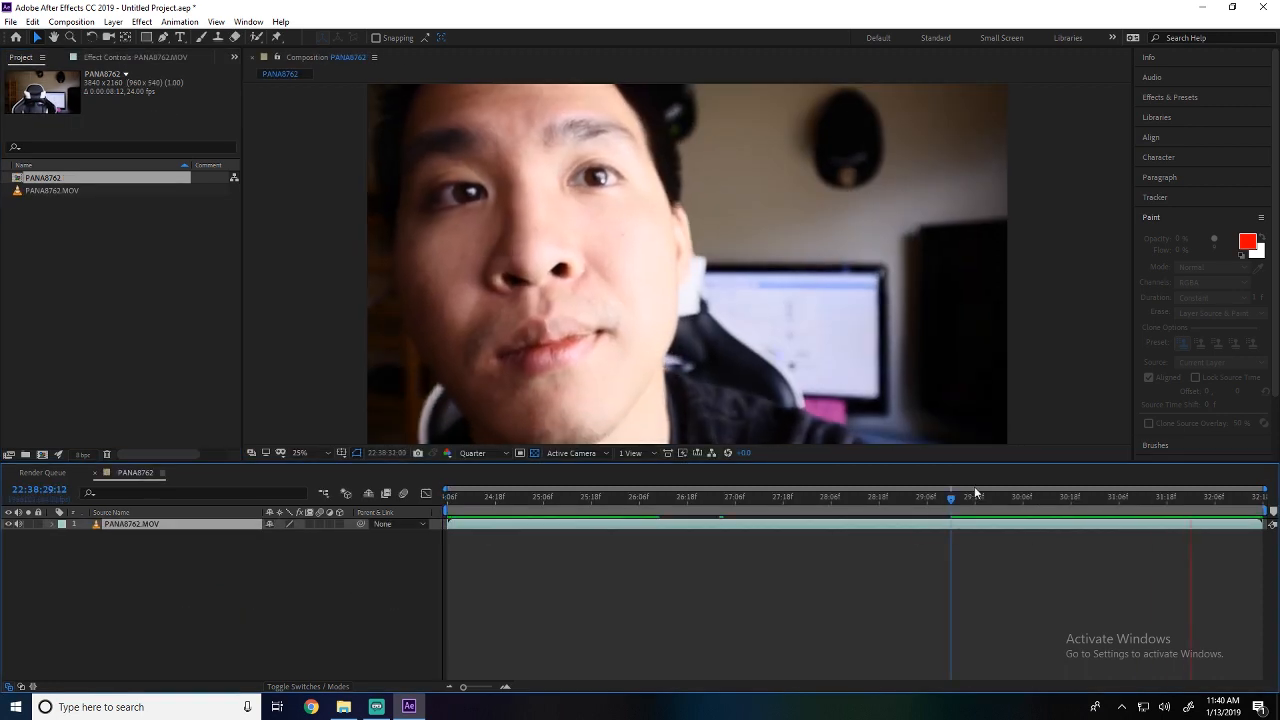
pyautogui.moveTo(974, 490); pyautogui.dragTo(1066, 504)
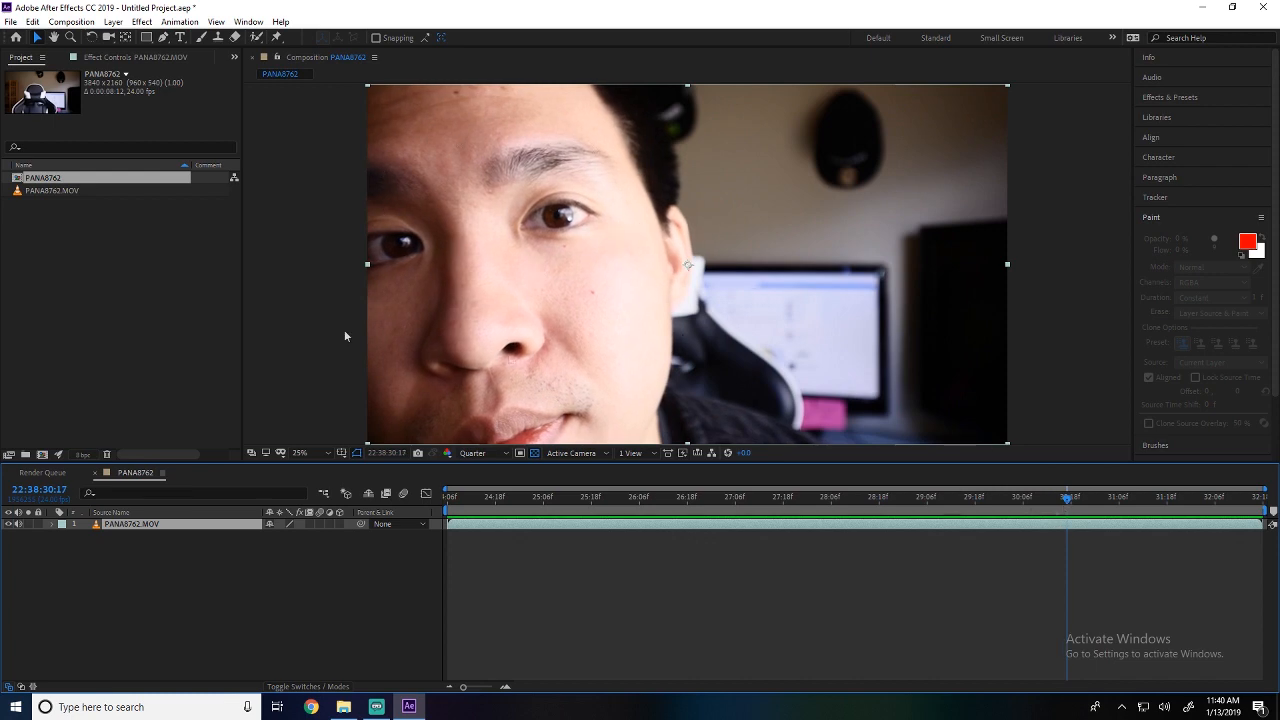
# - Add the PANA8774 clip from Vlog3's New Video Compilation folder in File Explorer to the After Effects composition
pyautogui.hotkey('alt', 'Tab')
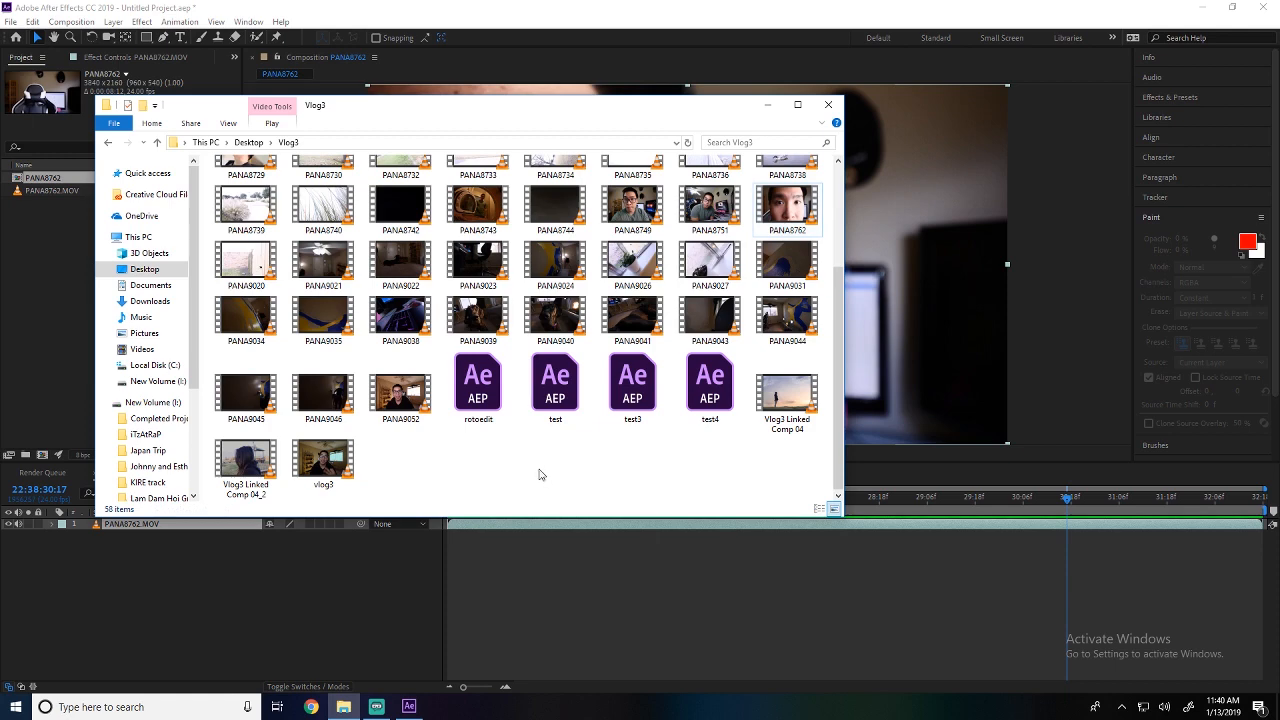
pyautogui.scroll(3, 506, 488)
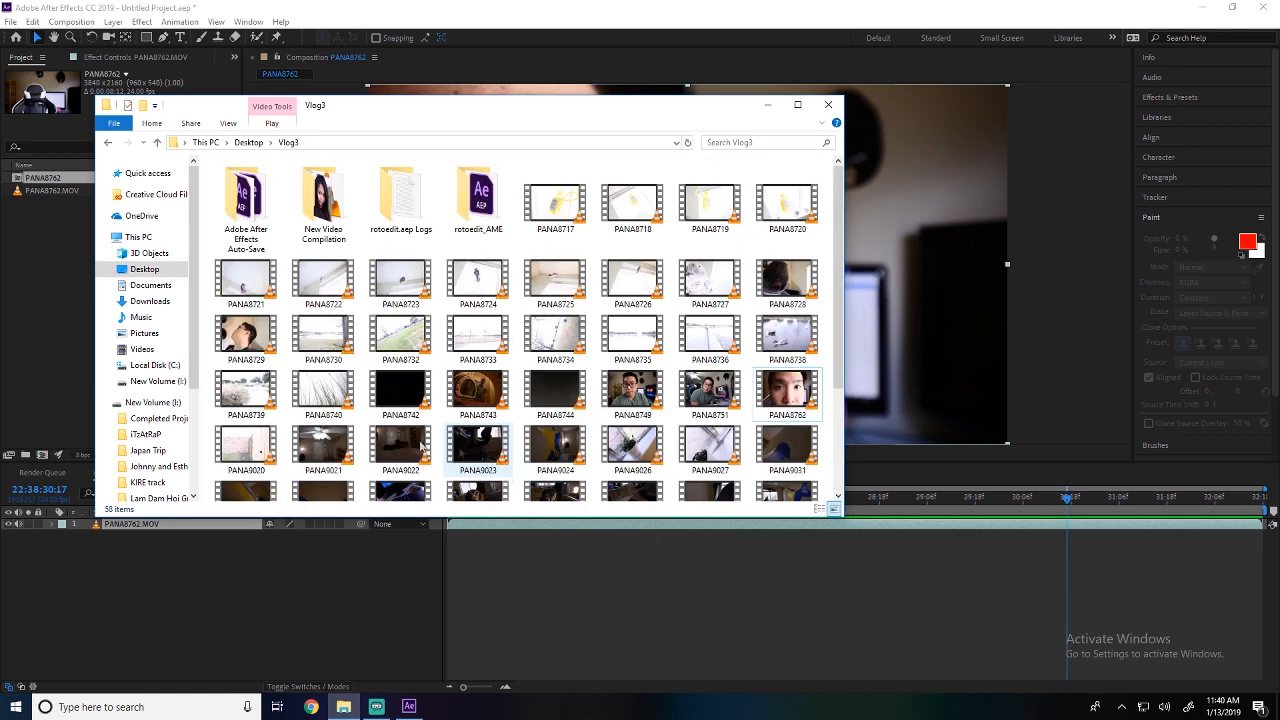
pyautogui.scroll(-3, 418, 448)
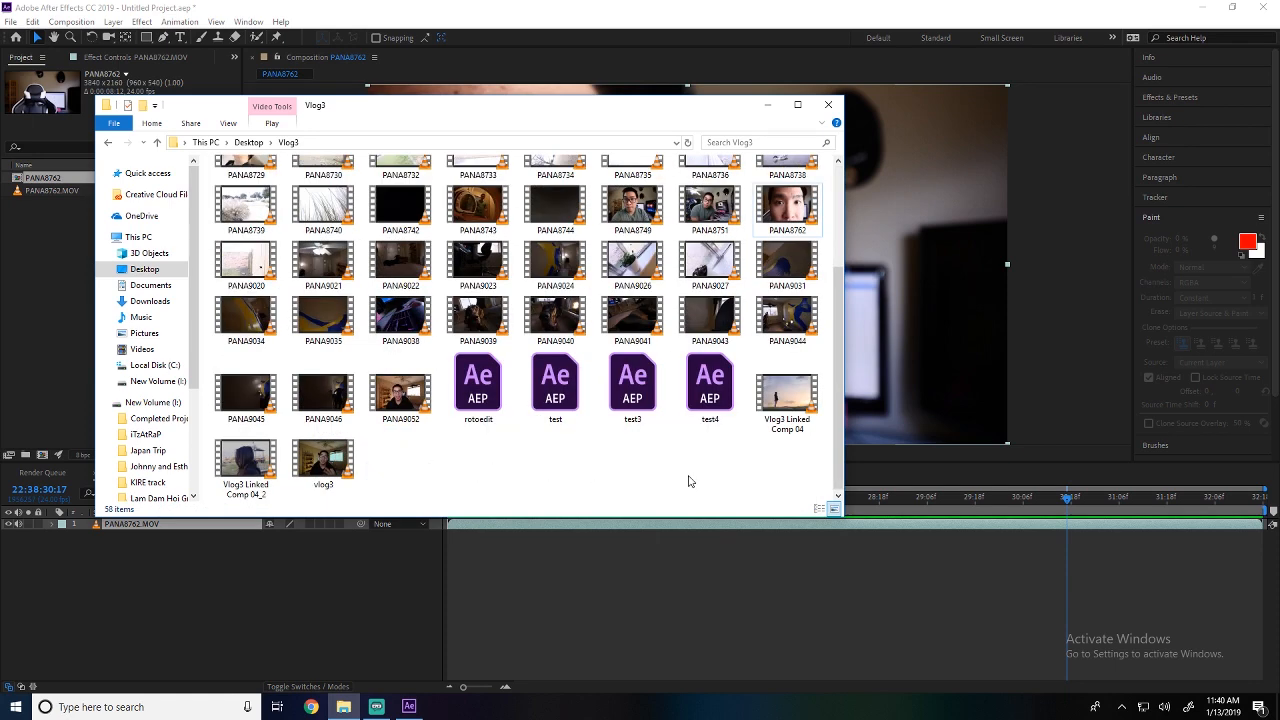
pyautogui.scroll(3, 688, 481)
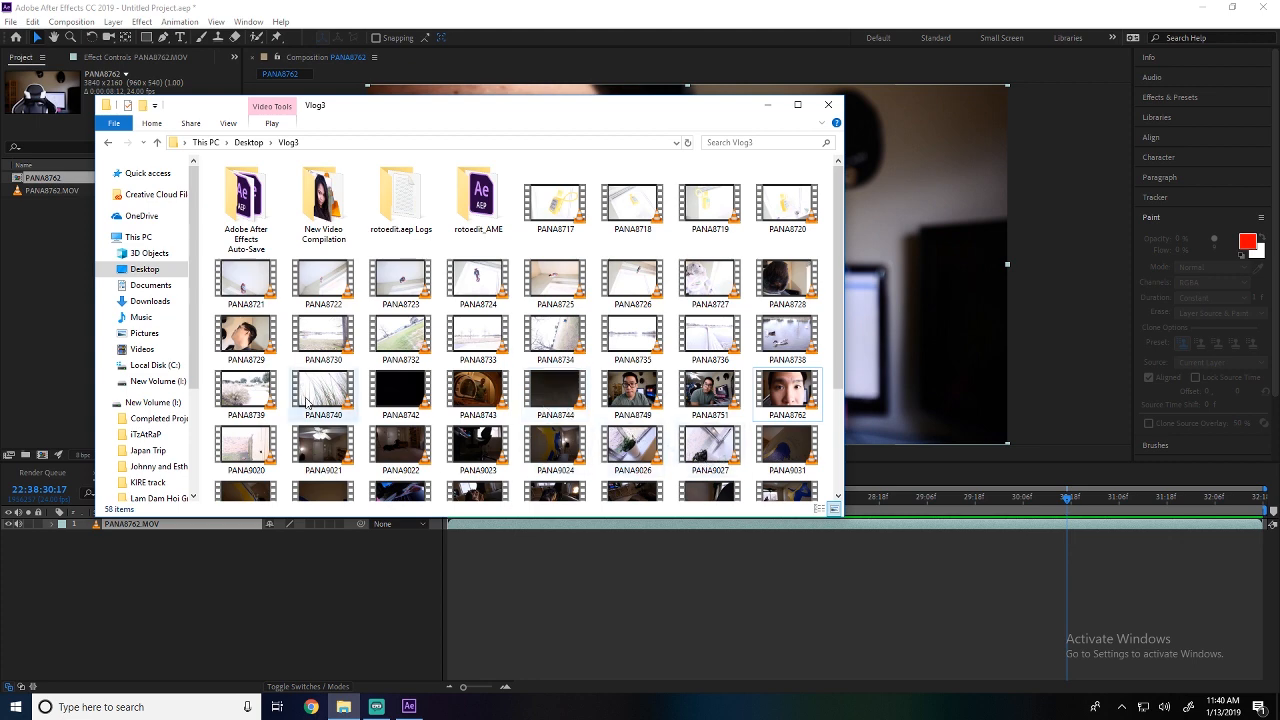
pyautogui.doubleClick(323, 205)
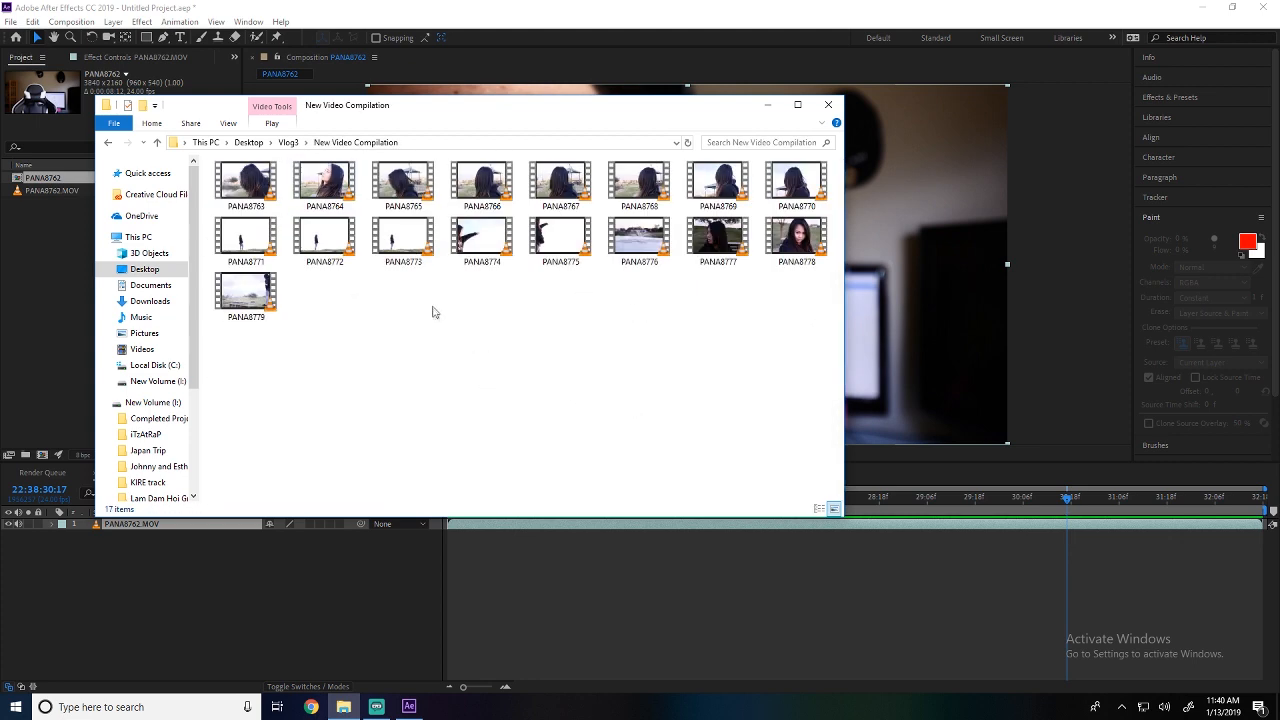
pyautogui.moveTo(482, 240); pyautogui.dragTo(632, 558)
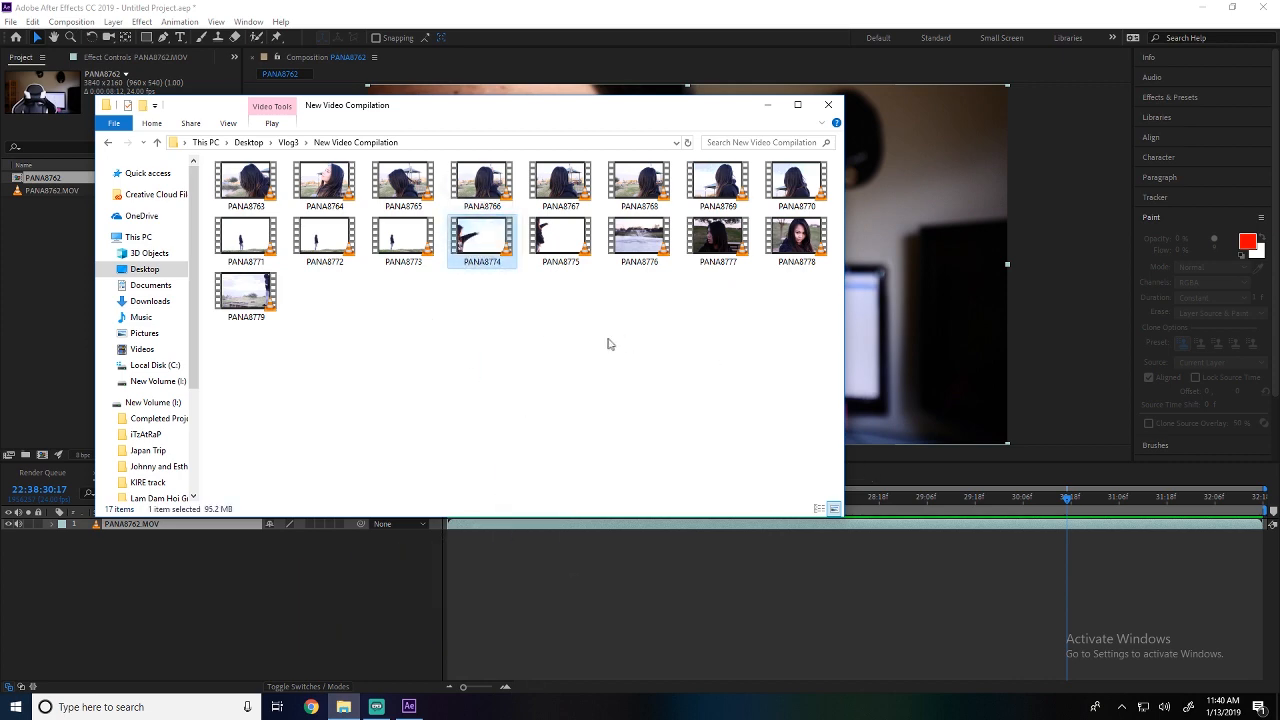
pyautogui.click(585, 592)
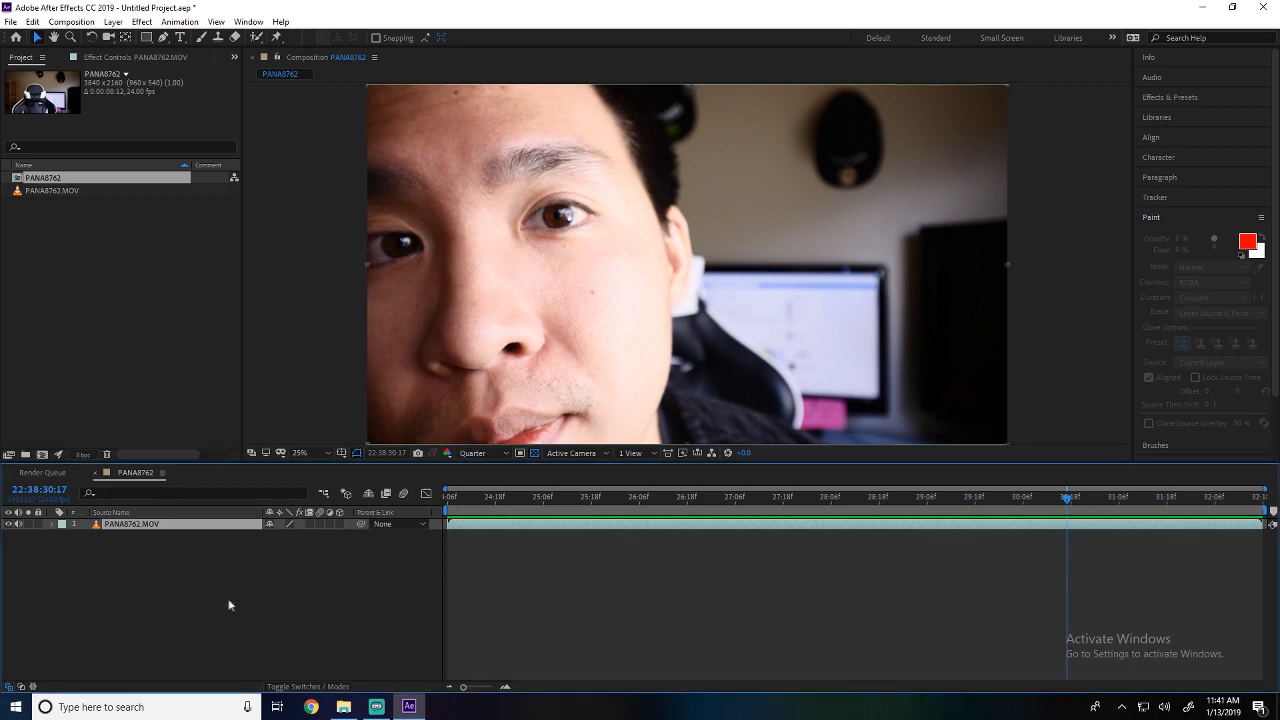
# - Move the PANA8774.MOV layer below the PANA8762.MOV layer in the timeline
pyautogui.click(162, 536)
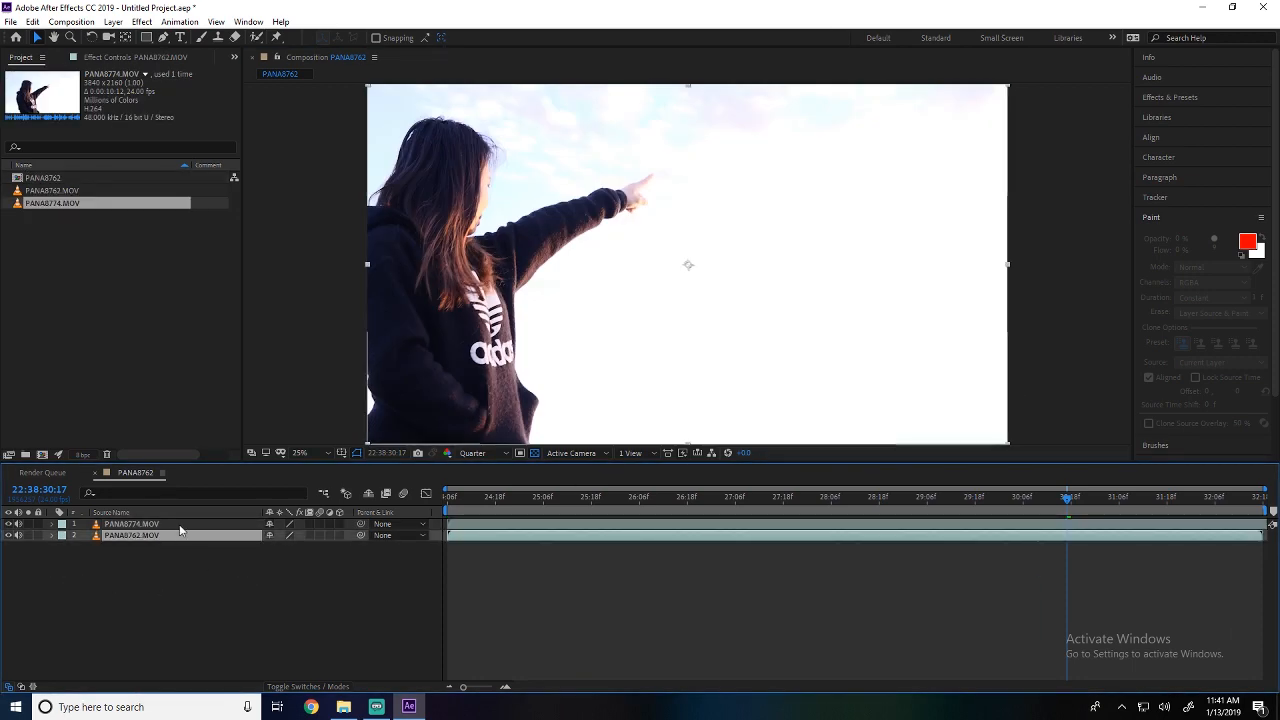
pyautogui.click(182, 525)
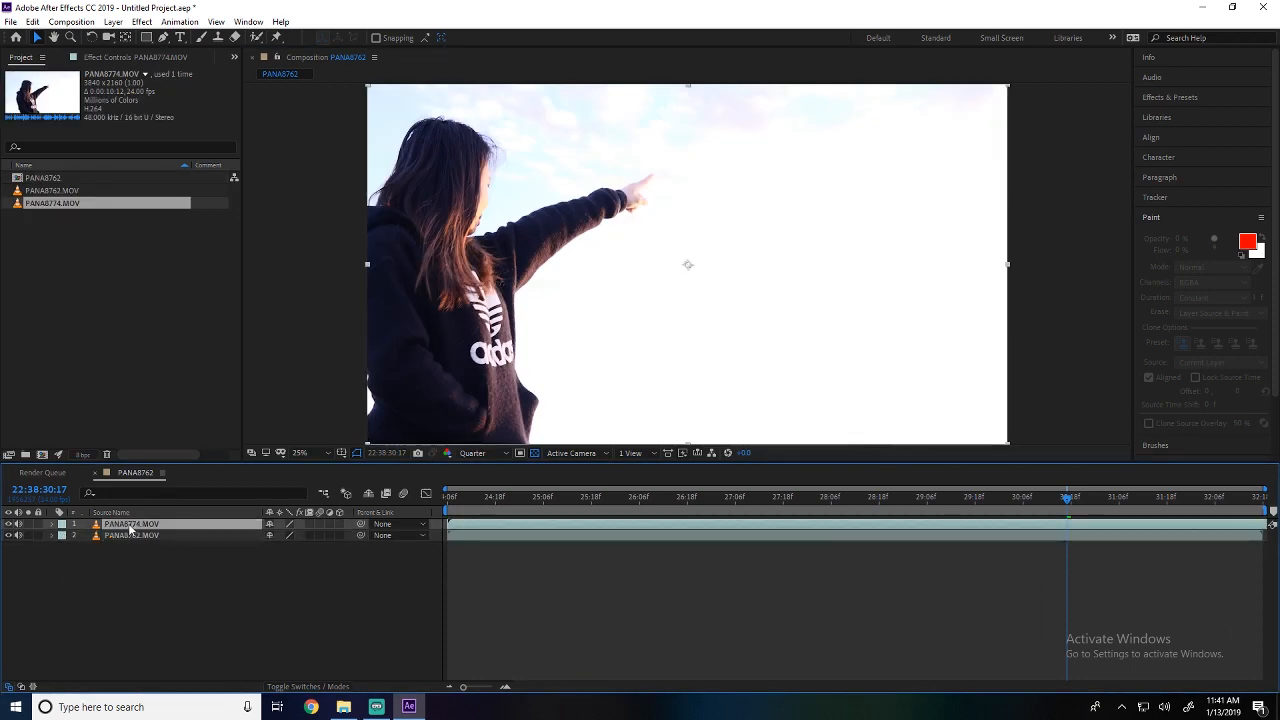
pyautogui.moveTo(140, 527)
pyautogui.mouseDown()
pyautogui.moveTo(140, 575)
pyautogui.moveTo(150, 520)
pyautogui.moveTo(150, 545)
pyautogui.mouseUp()
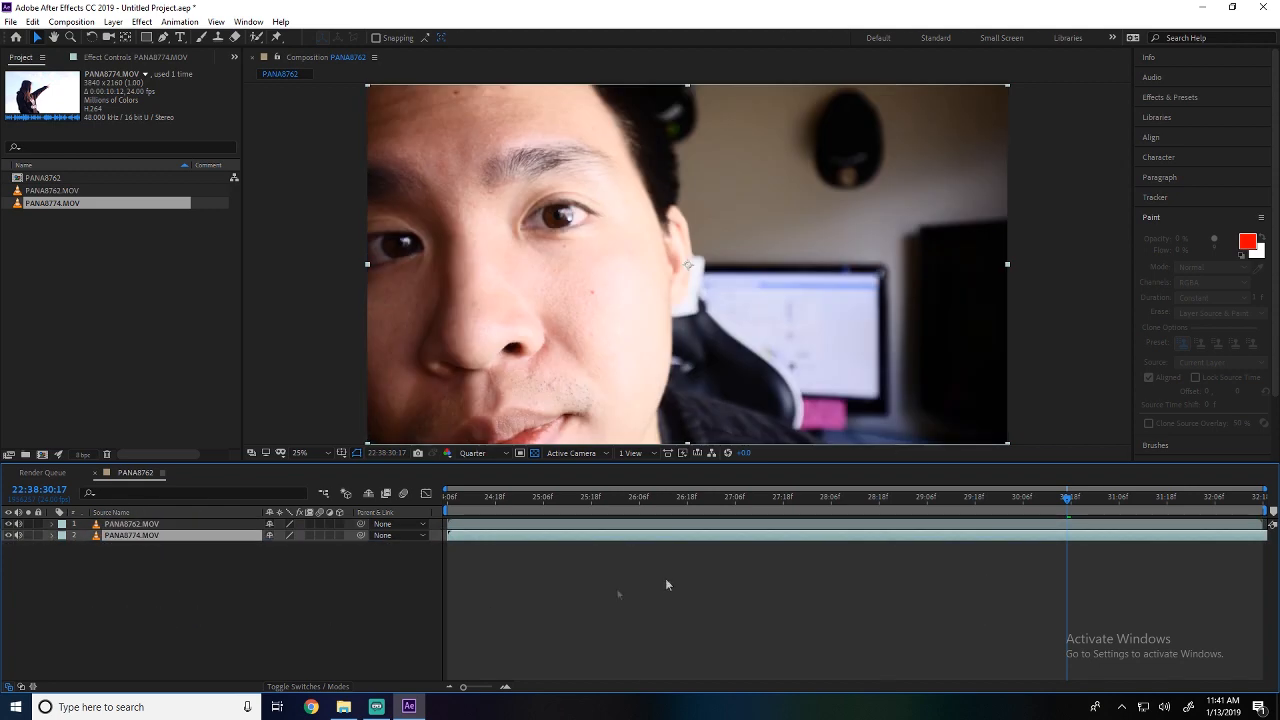
# - Preview the composition's playback starting from 22:38:30:08
pyautogui.click(1031, 505)
pyautogui.press('space')
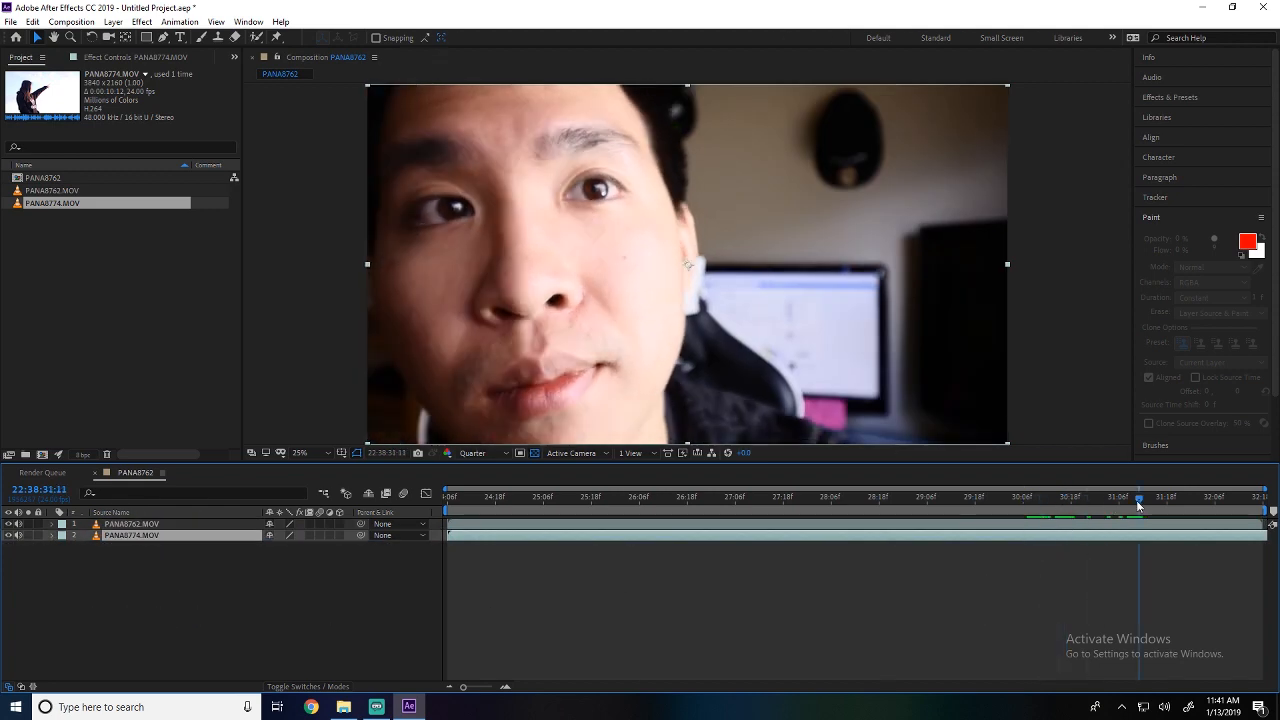
pyautogui.press('space')
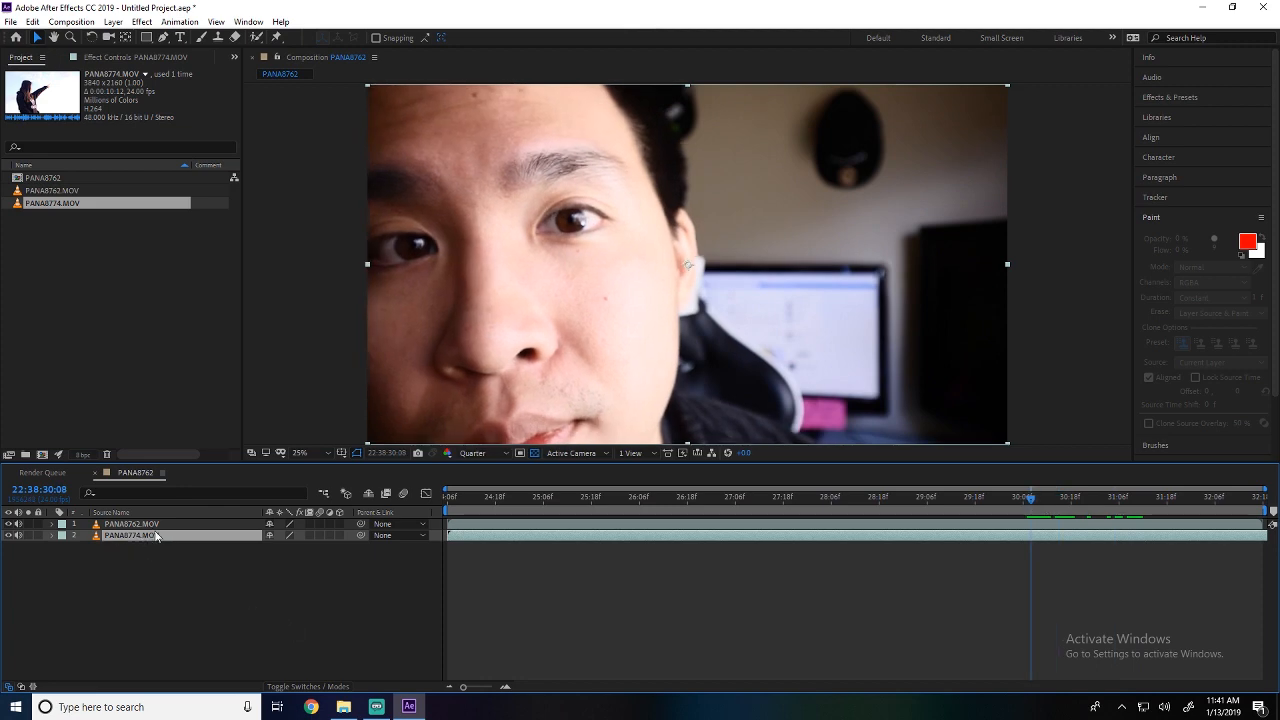
# - Toggle the PANA8762.MOV layer's visibility to compare both clips, leave it visible, and hide the PANA8774.MOV layer
pyautogui.click(8, 524)
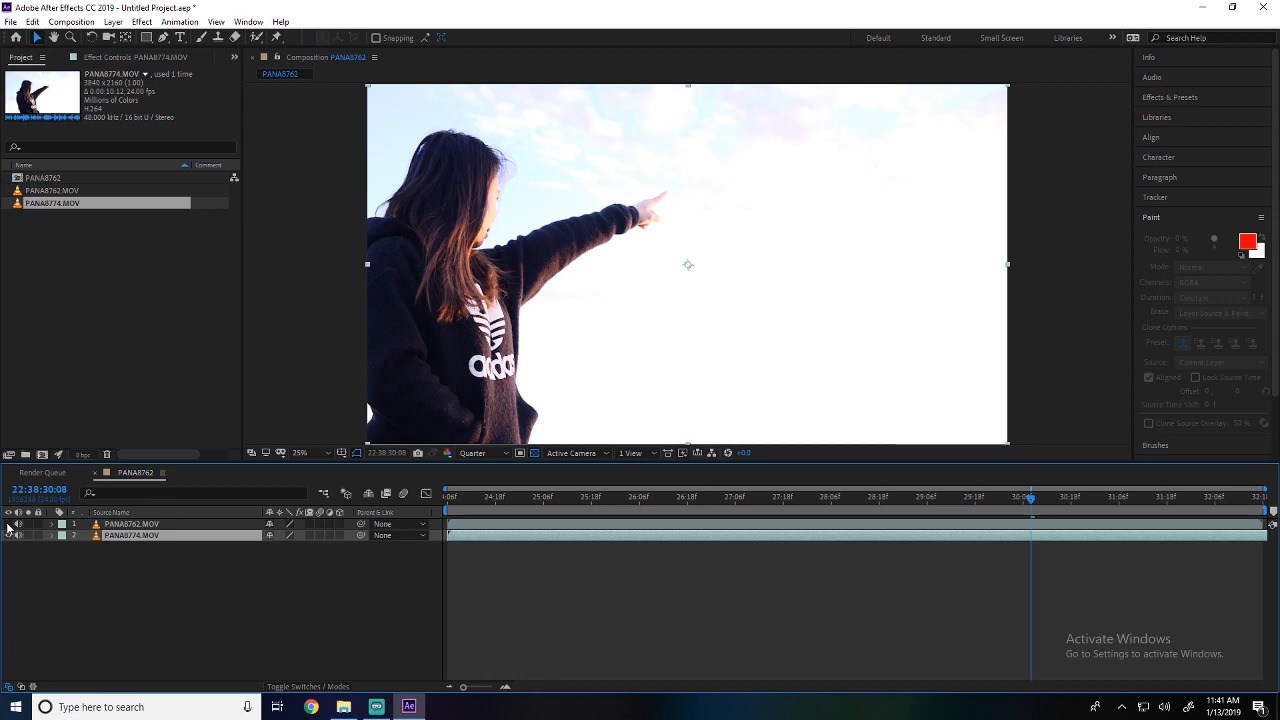
pyautogui.click(8, 524)
pyautogui.click(8, 524)
pyautogui.click(8, 524)
pyautogui.click(8, 524)
pyautogui.click(8, 524)
pyautogui.click(8, 524)
pyautogui.click(8, 524)
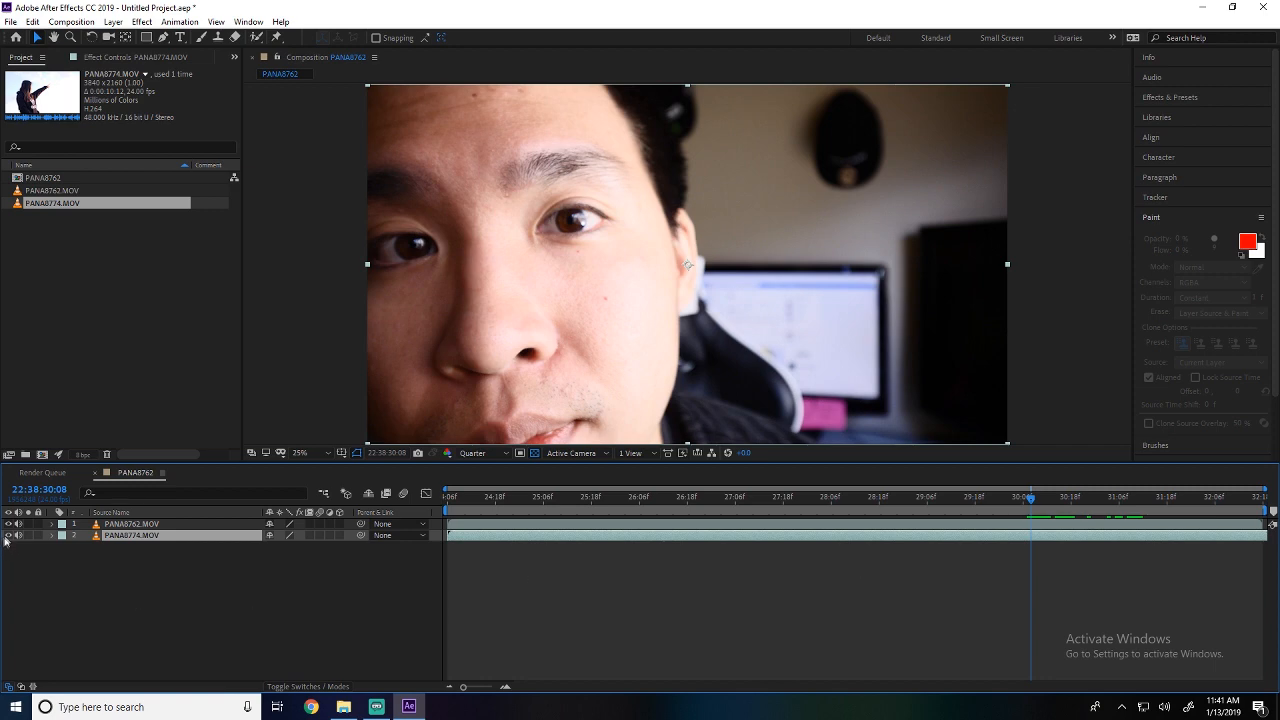
# - Split the PANA8762.MOV layer at 22:38:28:23 and delete the portion after the cut
pyautogui.click(930, 507)
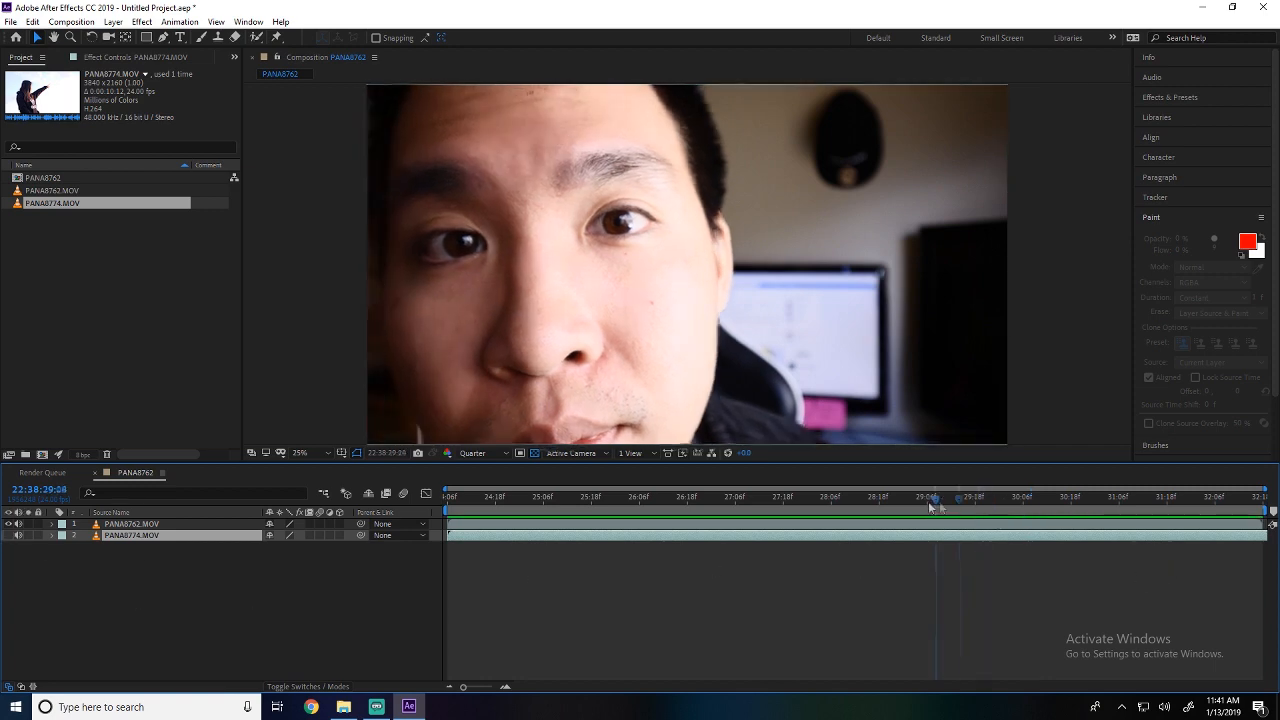
pyautogui.moveTo(930, 507); pyautogui.dragTo(899, 525)
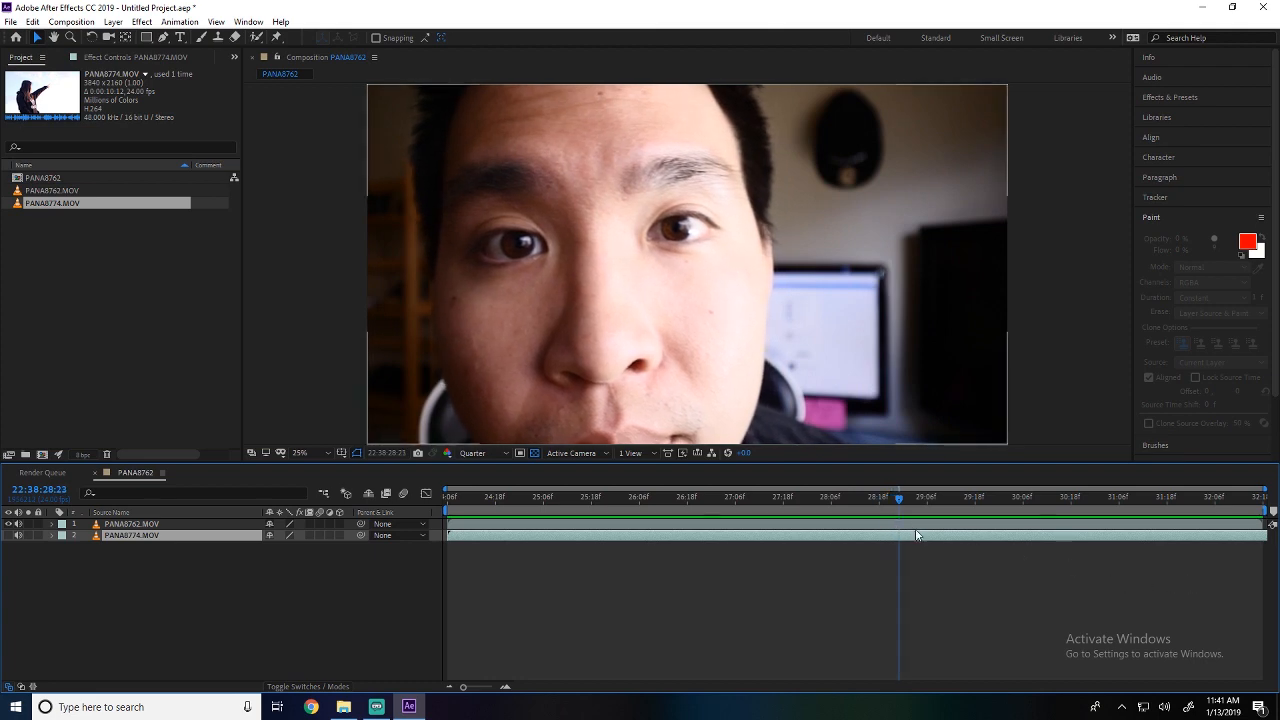
pyautogui.hotkey('ctrl', 'shift', 'd')
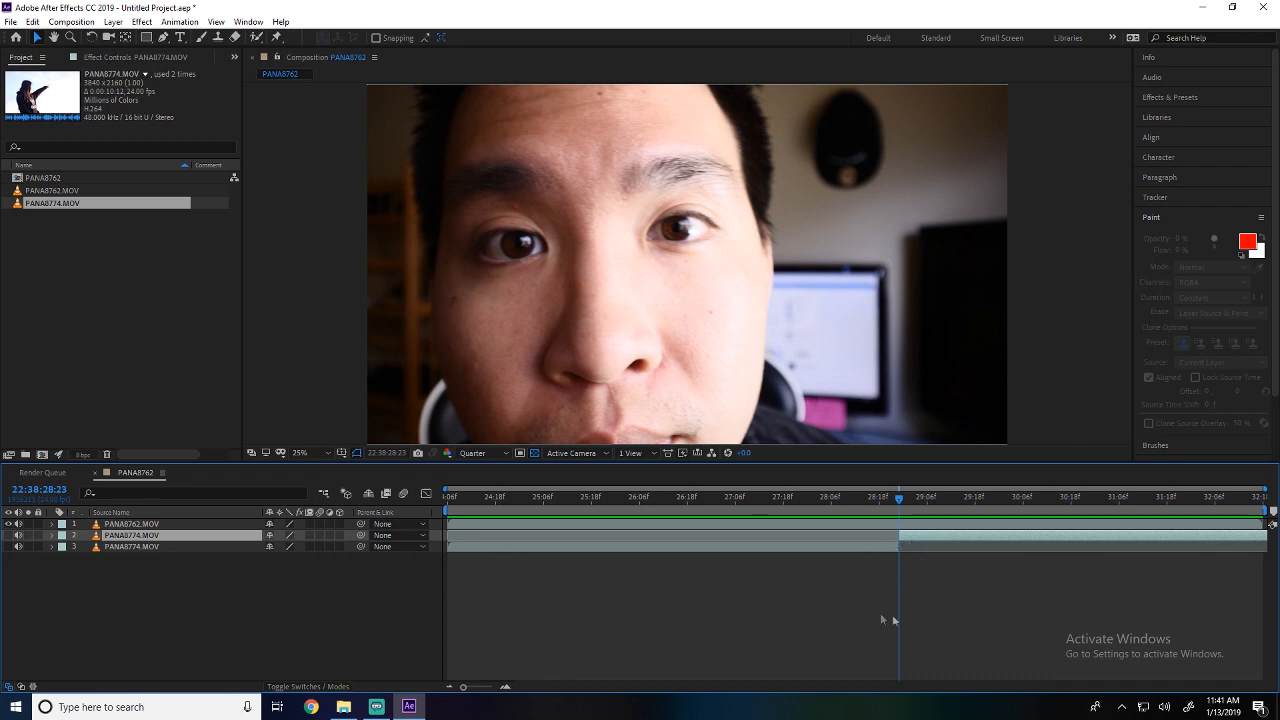
pyautogui.press('Delete')
pyautogui.click(904, 522)
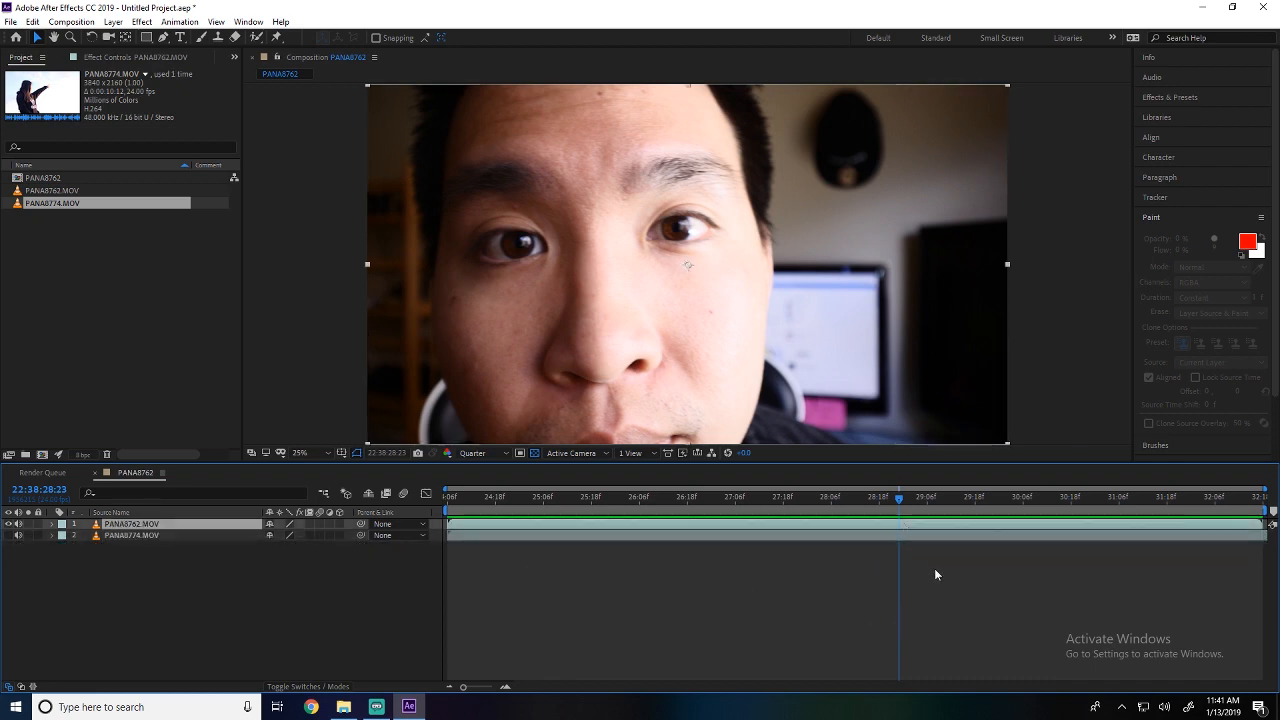
pyautogui.hotkey('ctrl', 'shift', 'd')
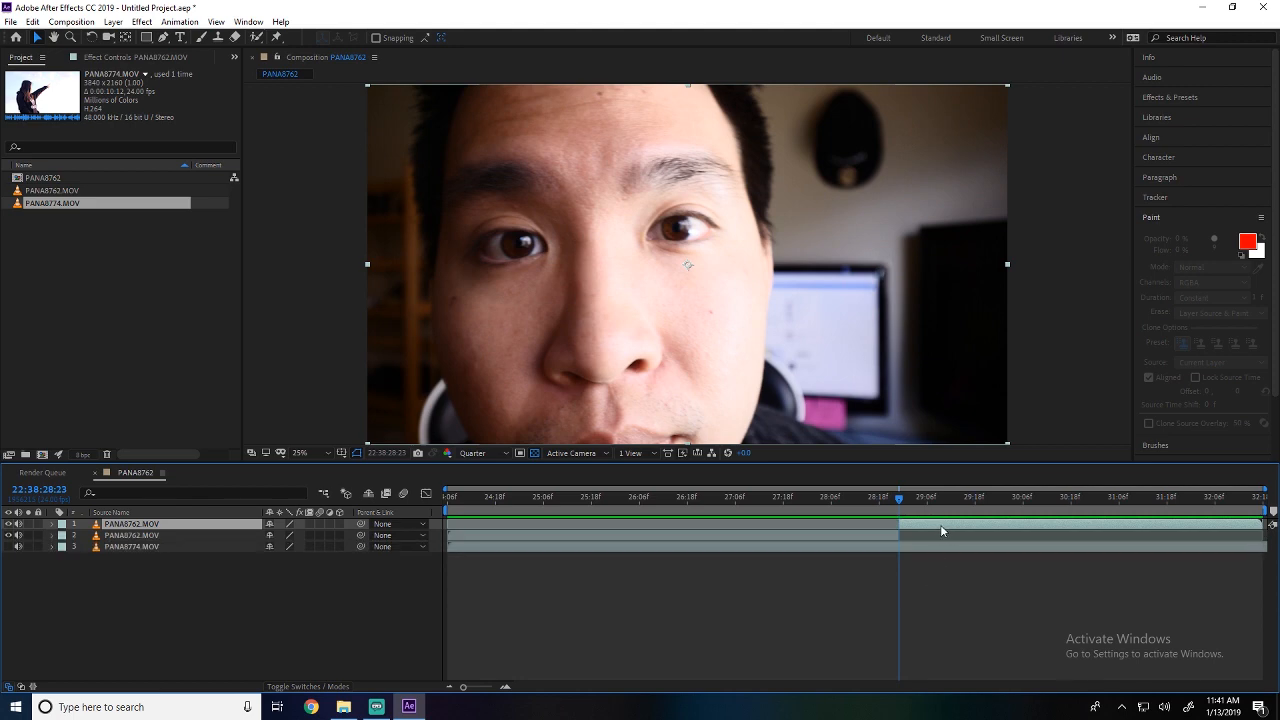
pyautogui.press('Delete')
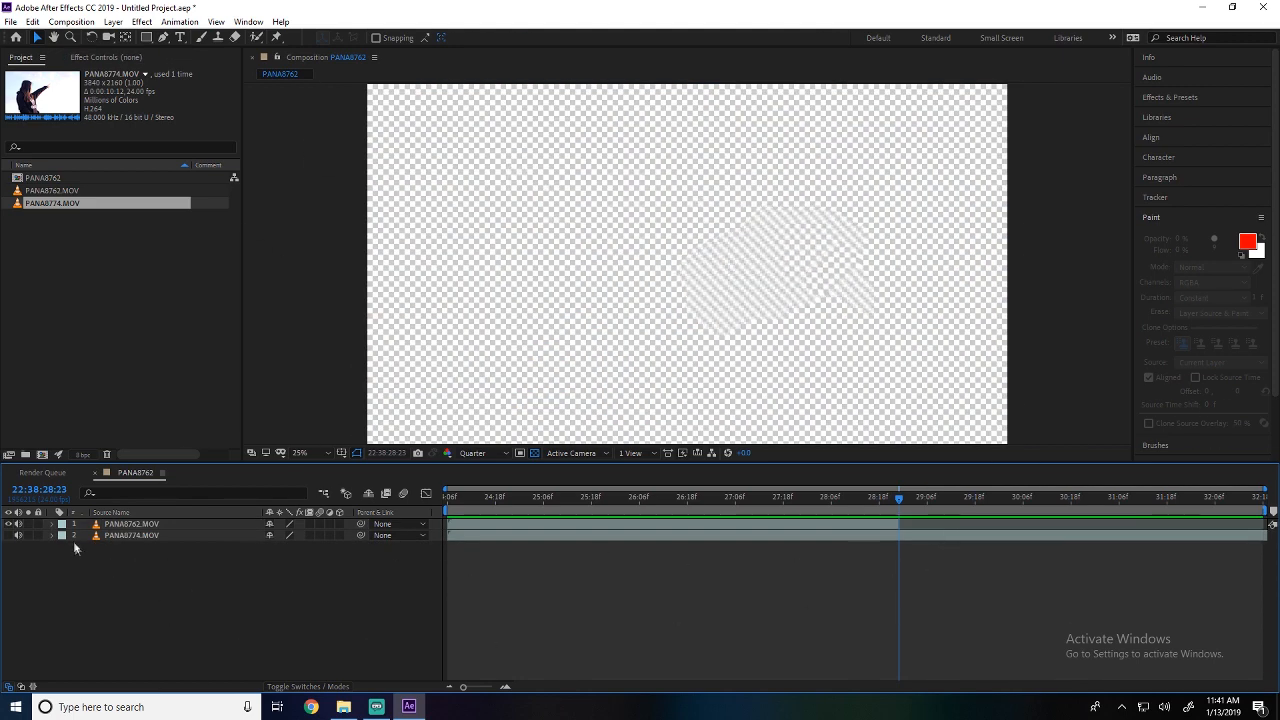
# - Duplicate the trimmed PANA8762.MOV layer
pyautogui.click(110, 526)
pyautogui.hotkey('ctrl', 'z')
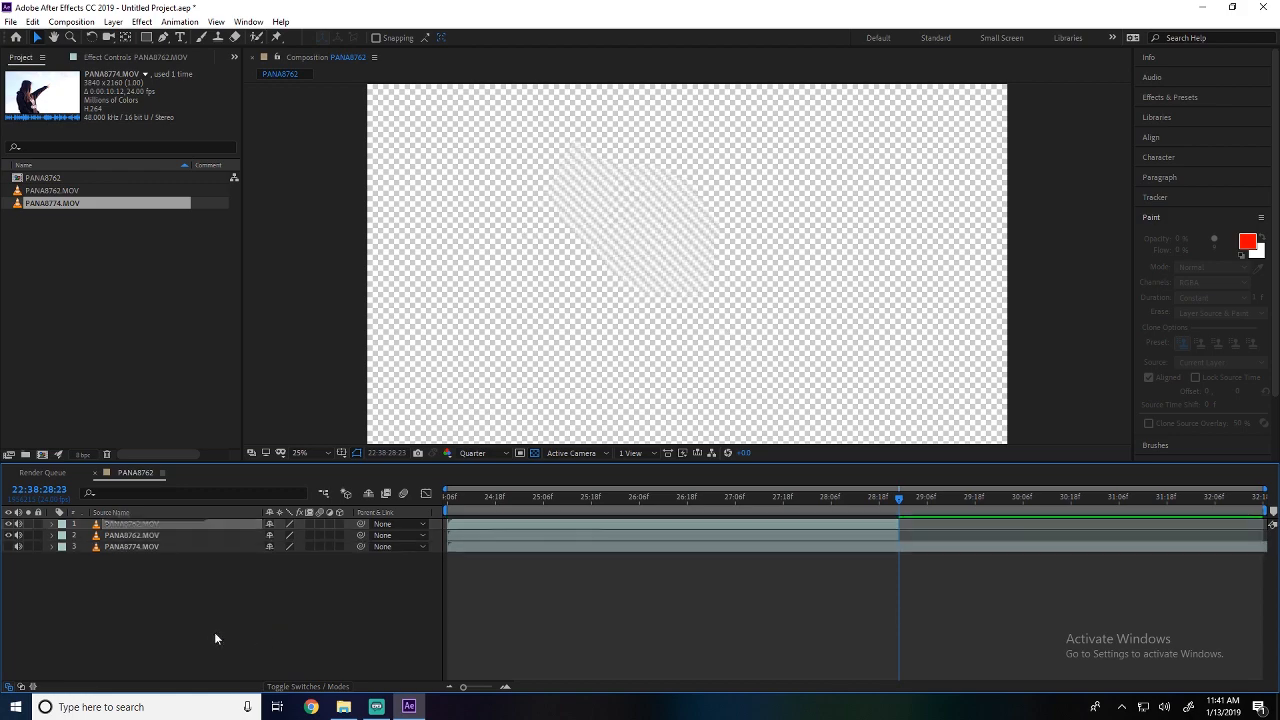
pyautogui.click(155, 526)
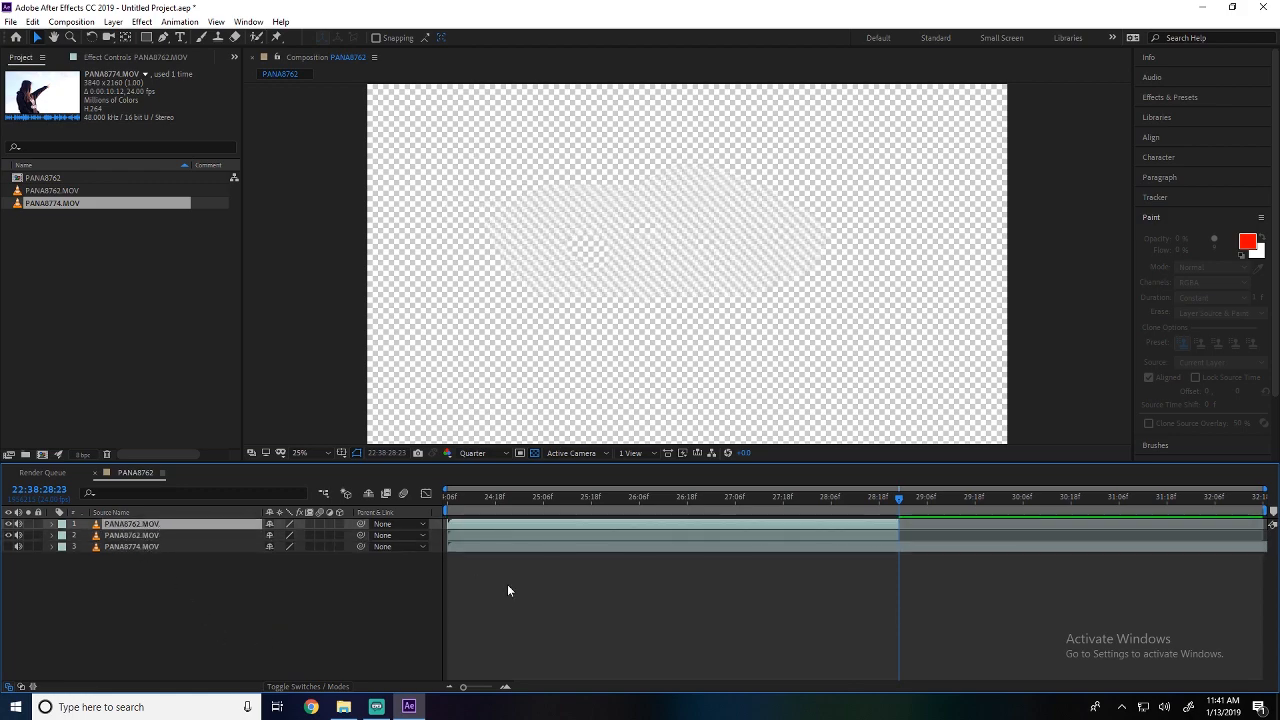
# - Freeze the lower PANA8762.MOV copy at the frame 22:38:28:22 and extend that layer to the end of the composition
pyautogui.moveTo(897, 500); pyautogui.dragTo(894, 501)
pyautogui.rightClick(883, 537)
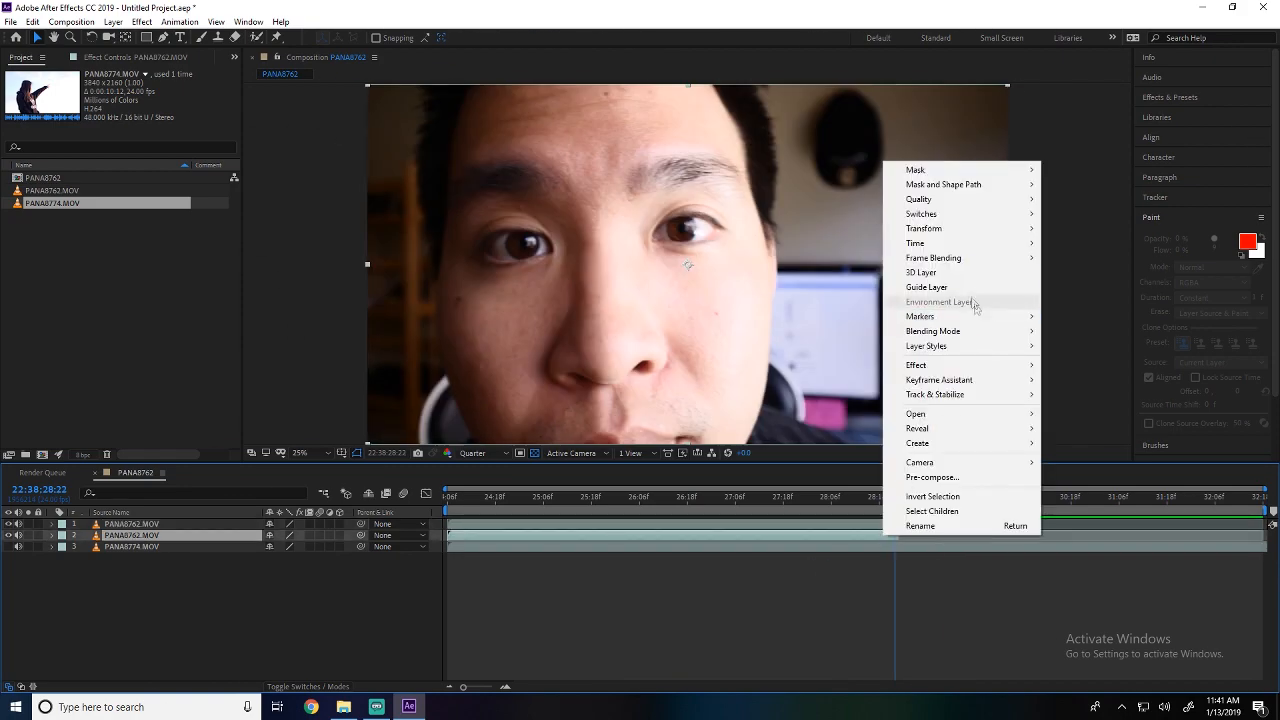
pyautogui.moveTo(950, 245)
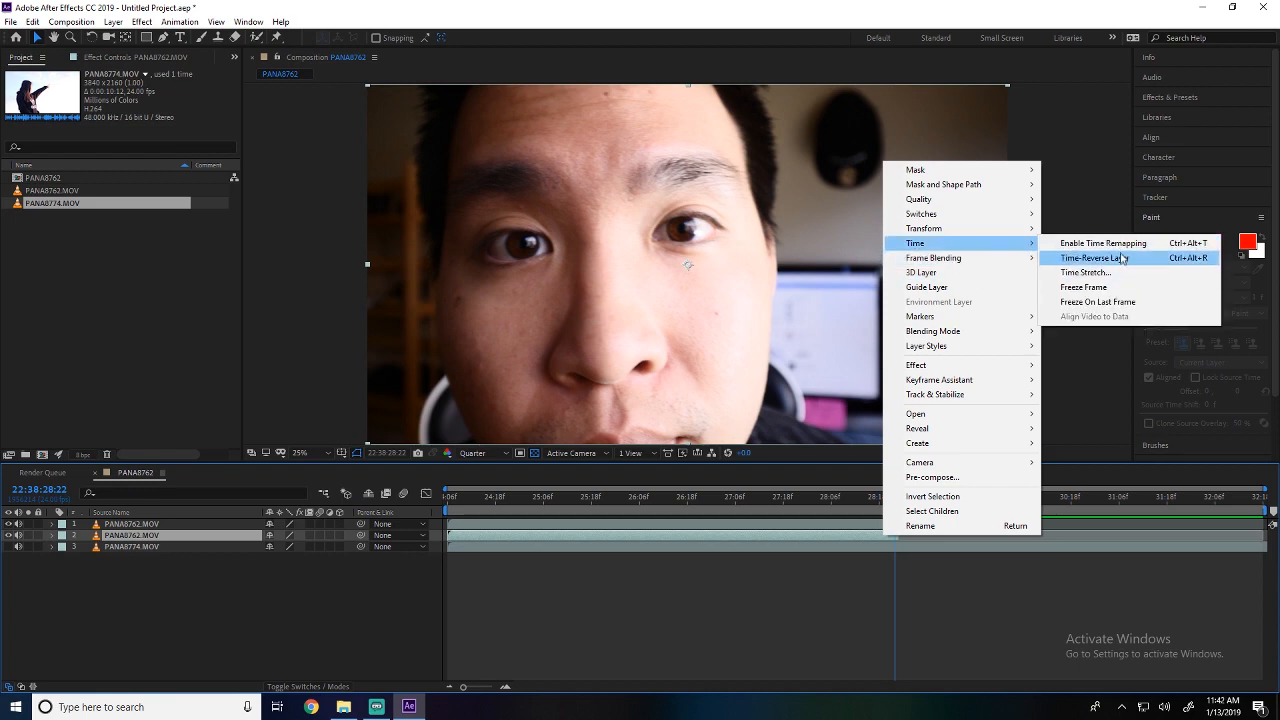
pyautogui.click(1084, 287)
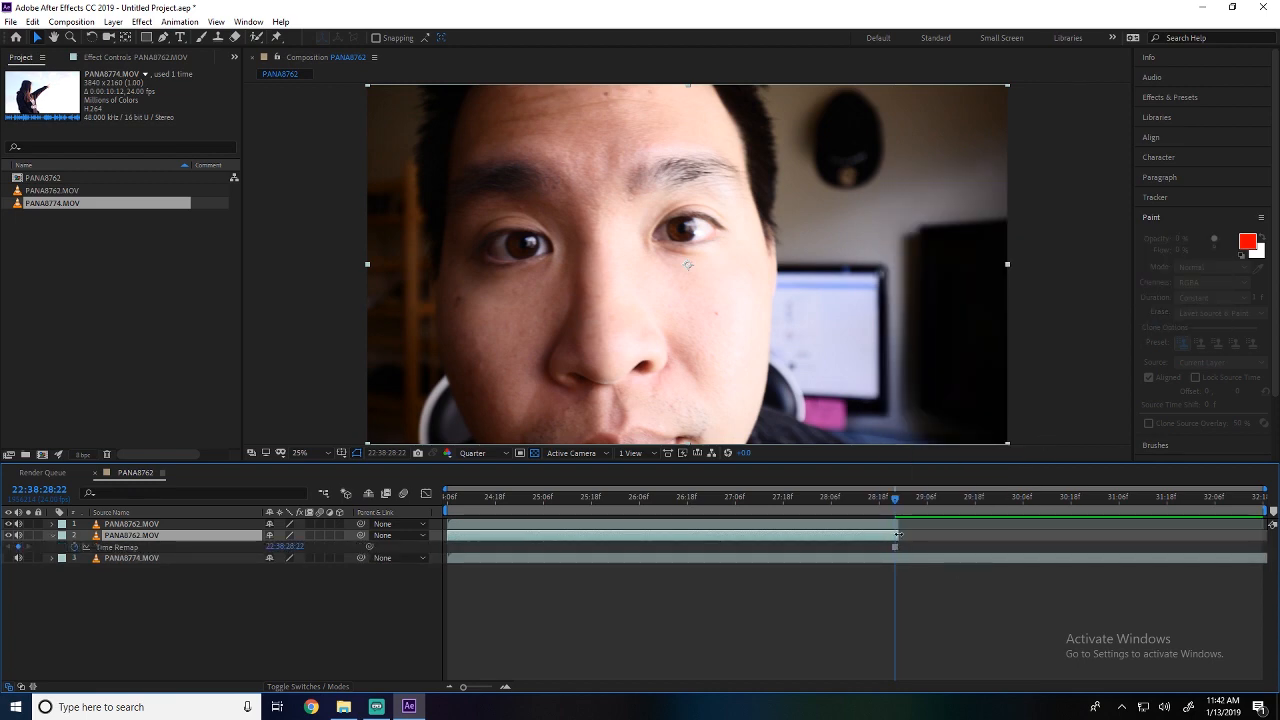
pyautogui.moveTo(898, 535); pyautogui.dragTo(1232, 534)
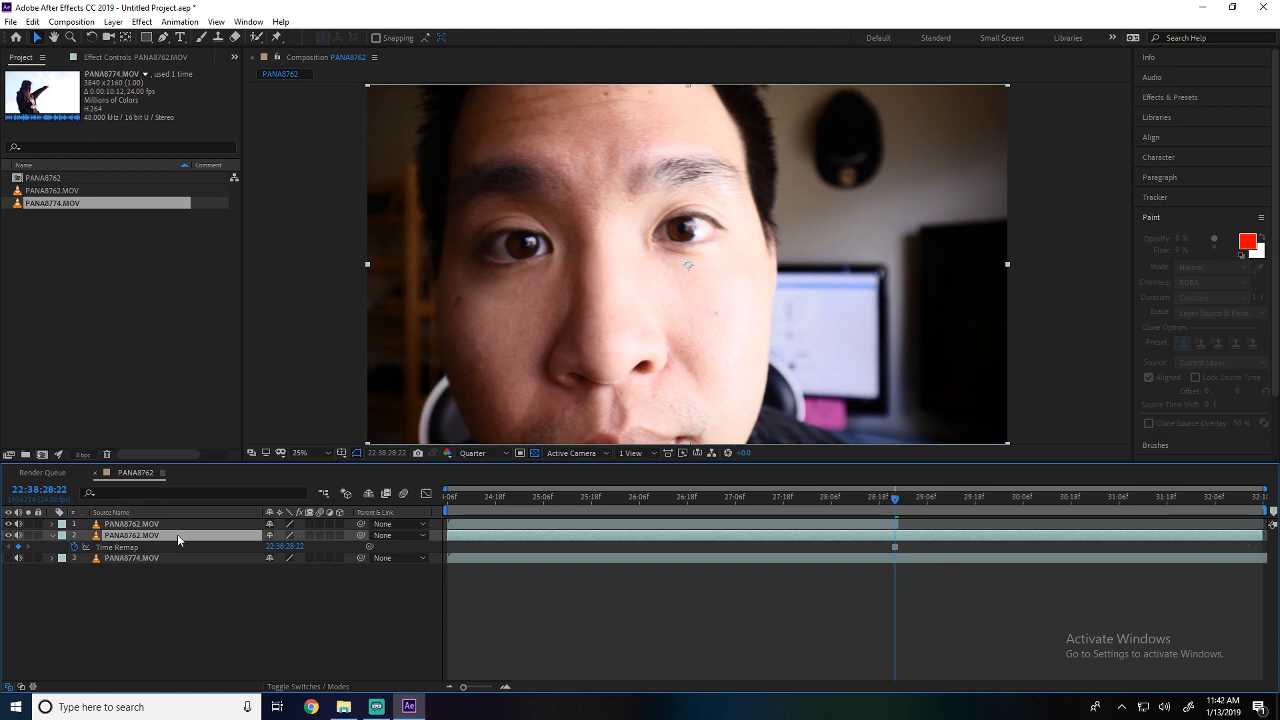
# - Expand the frozen PANA8762.MOV layer's Transform properties and set a Position keyframe at 22:38:28:22
pyautogui.click(52, 535)
pyautogui.click(52, 535)
pyautogui.click(64, 558)
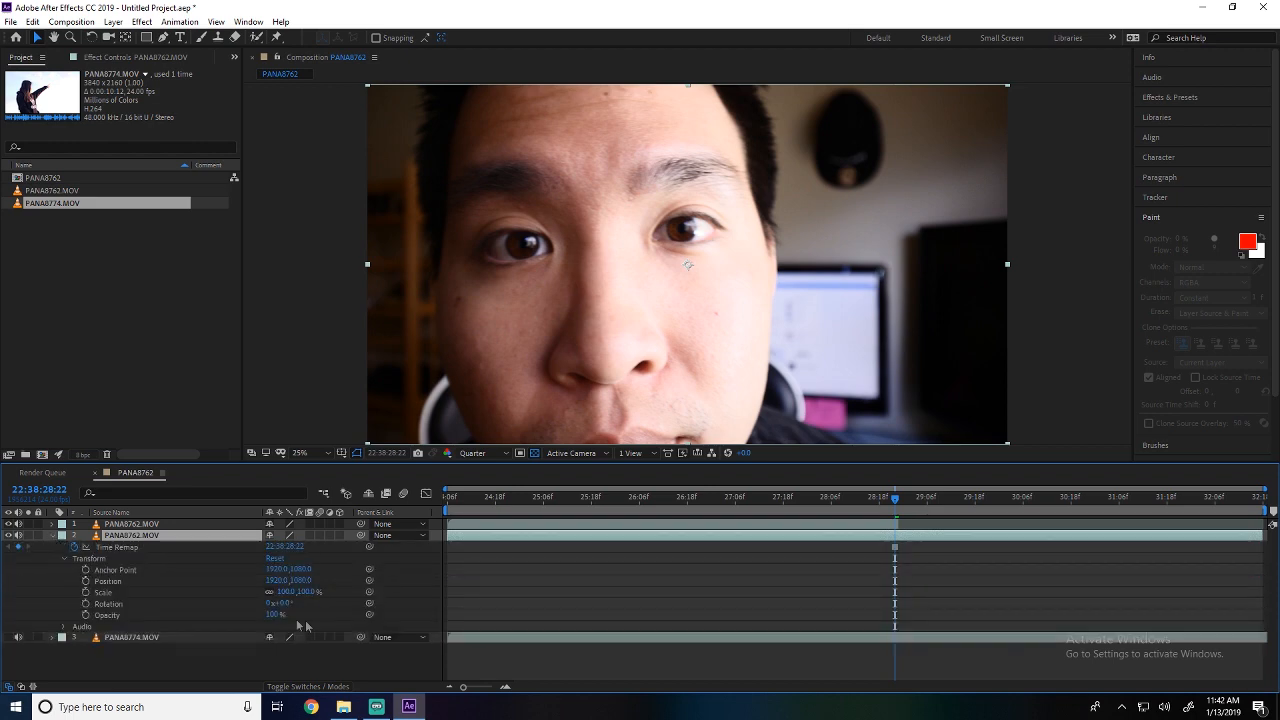
pyautogui.click(86, 581)
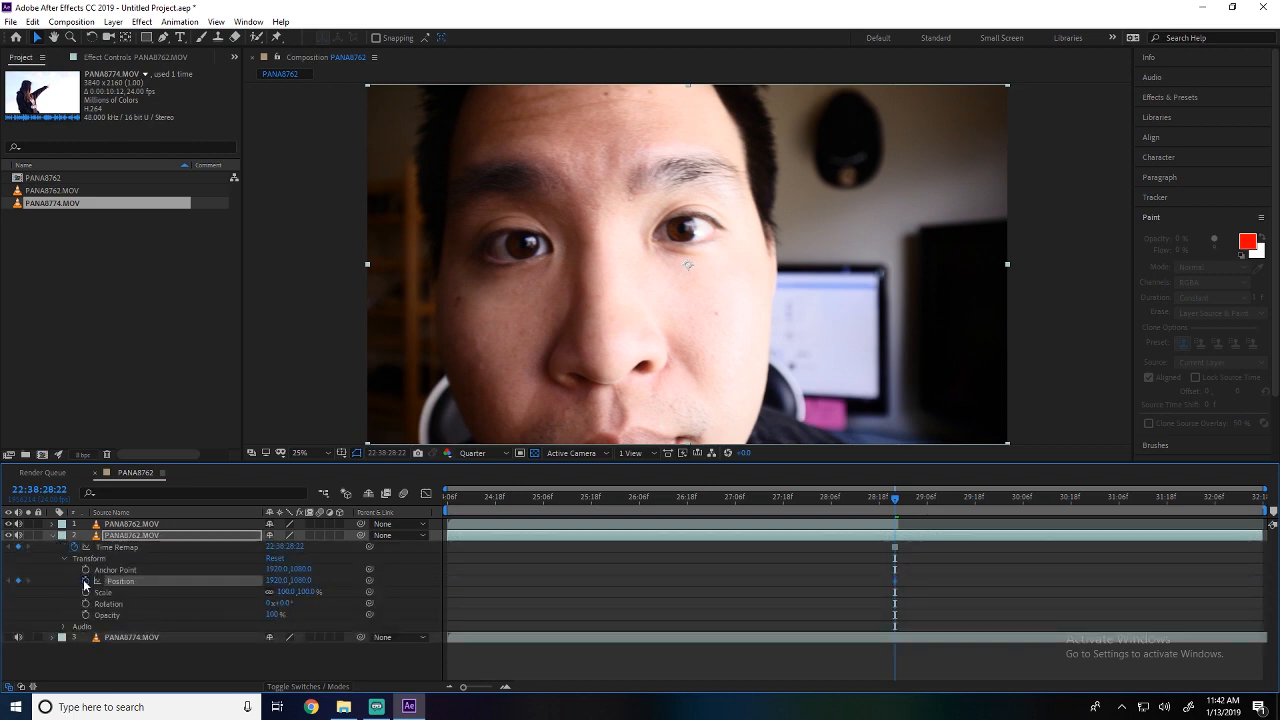
# - Add a Scale keyframe to the frozen PANA8762.MOV layer at 22:38:28:22, and set its Scale to 650% at 22:38:29:18
pyautogui.click(86, 592)
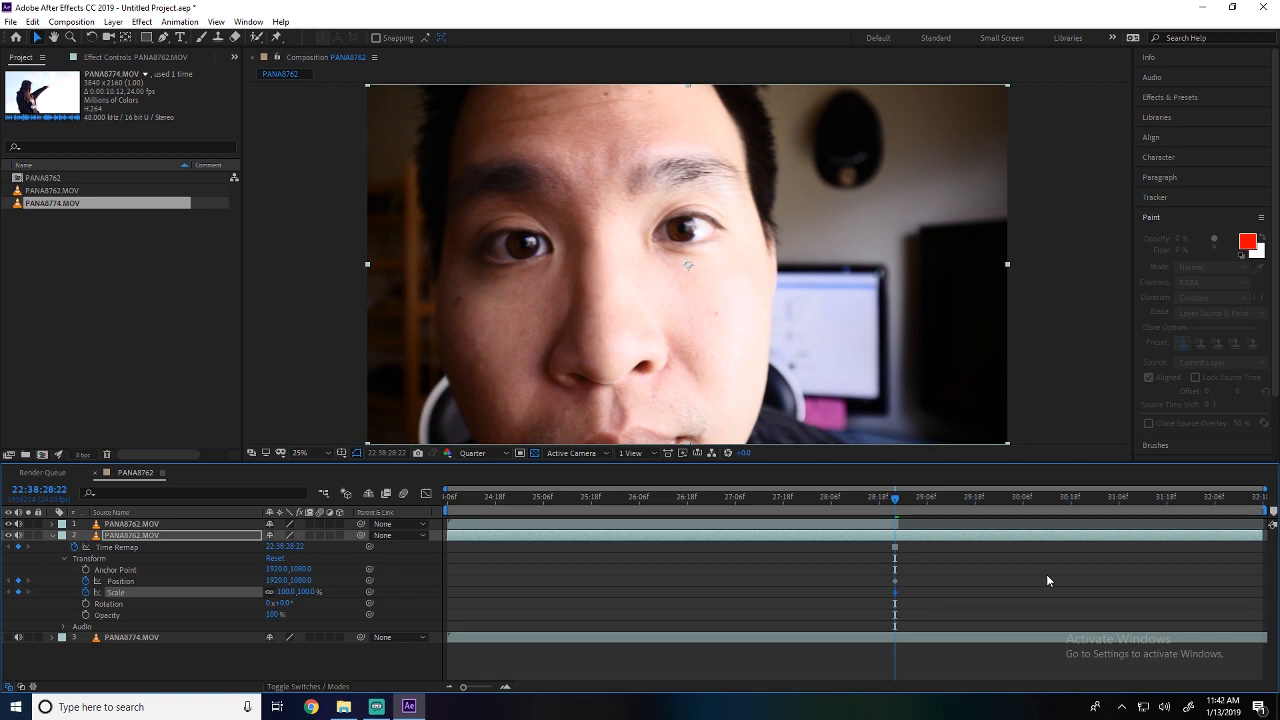
pyautogui.press('space')
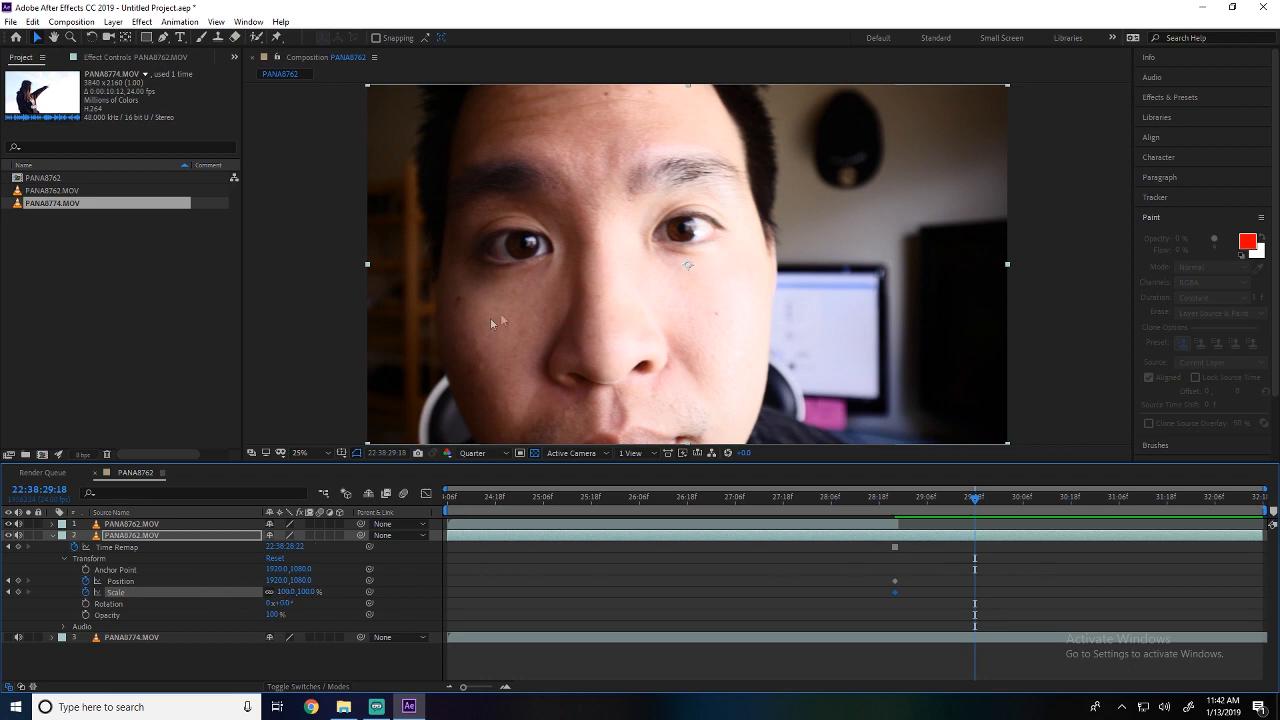
pyautogui.moveTo(278, 587); pyautogui.dragTo(611, 587)
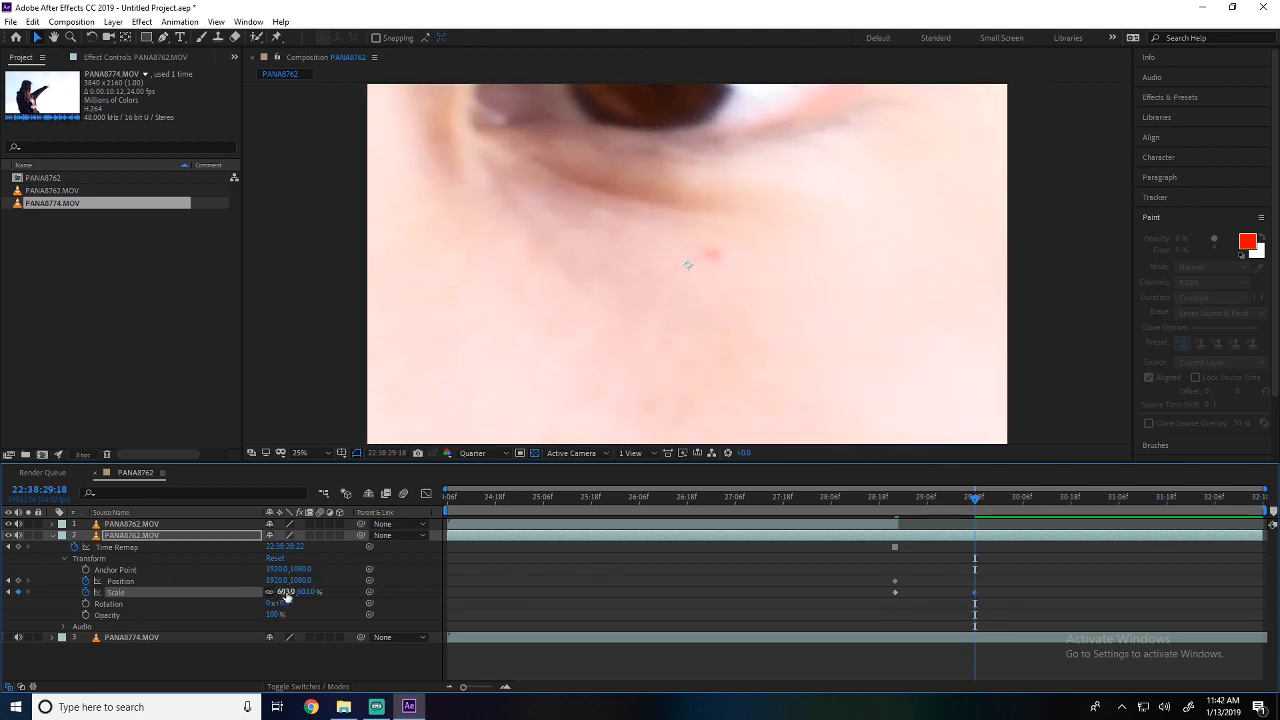
pyautogui.write('650')
pyautogui.press('Return')
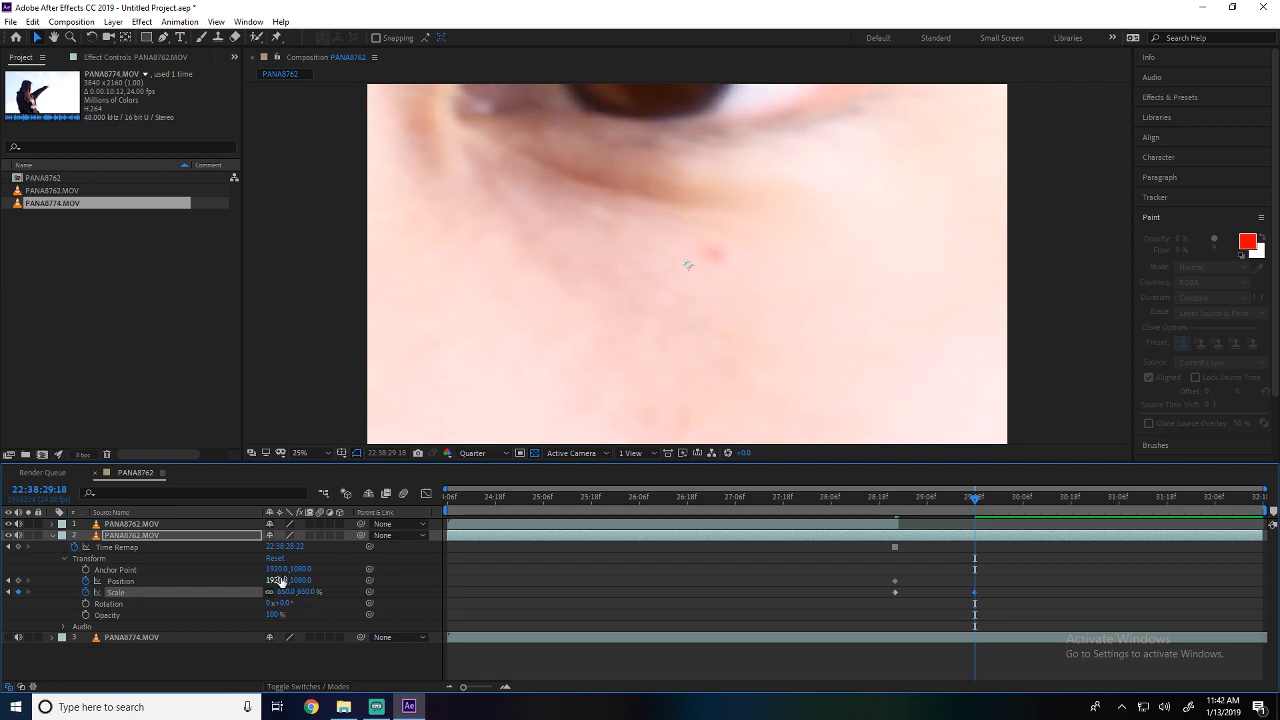
# - Adjust the frozen layer at 22:38:29:18 to Position 2735, 6157 and Scale 2324% so the pupil fills the centre of the frame
pyautogui.moveTo(281, 581); pyautogui.dragTo(325, 577)
pyautogui.moveTo(304, 581); pyautogui.dragTo(710, 527)
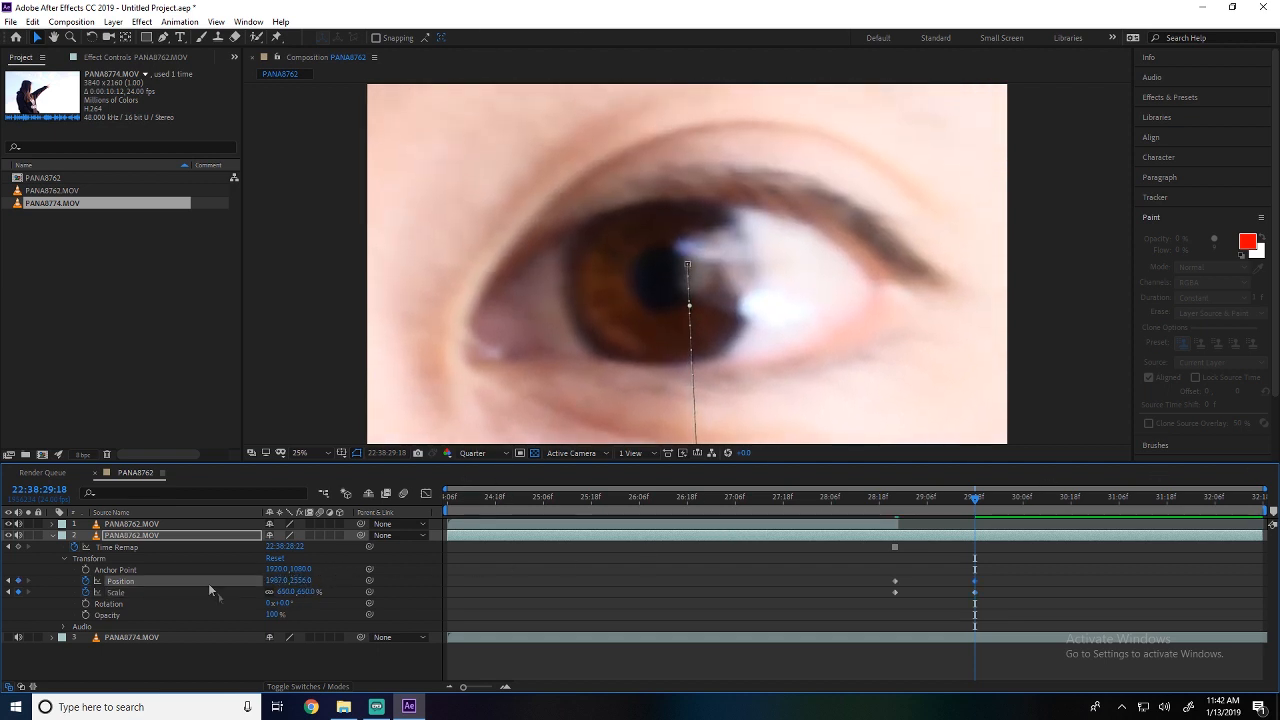
pyautogui.moveTo(284, 592); pyautogui.dragTo(405, 603)
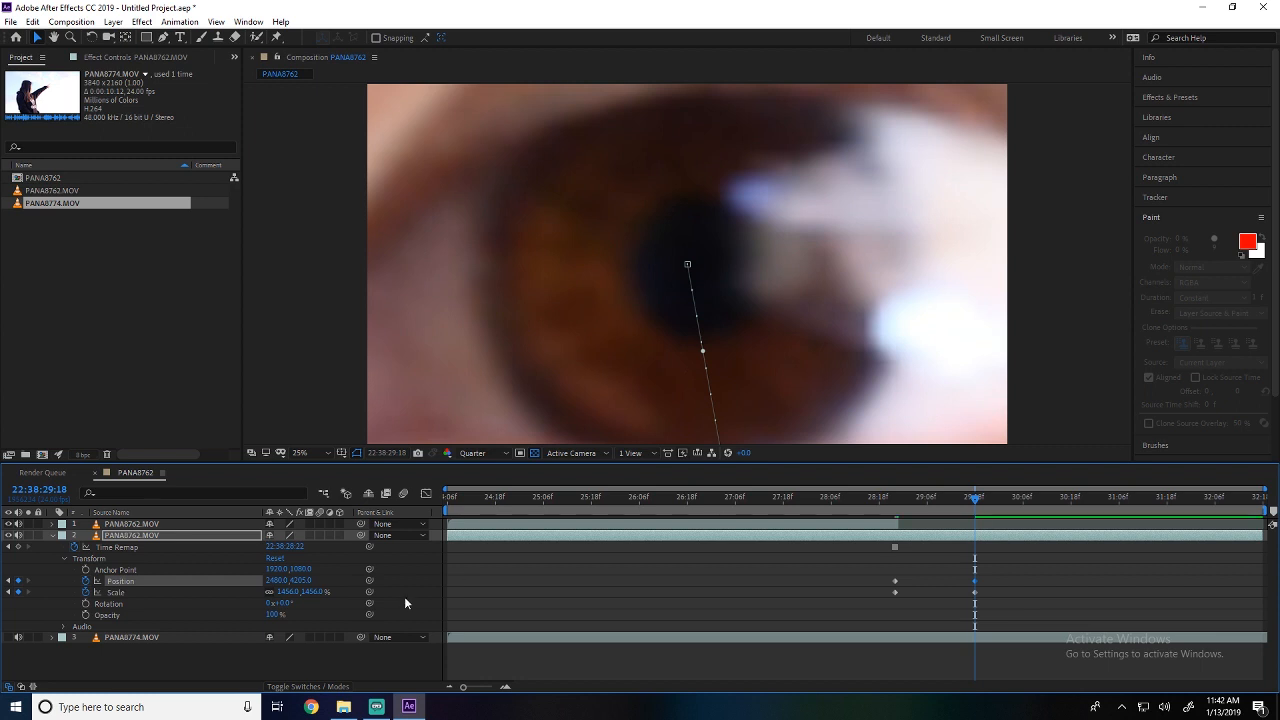
pyautogui.moveTo(284, 594); pyautogui.dragTo(392, 586)
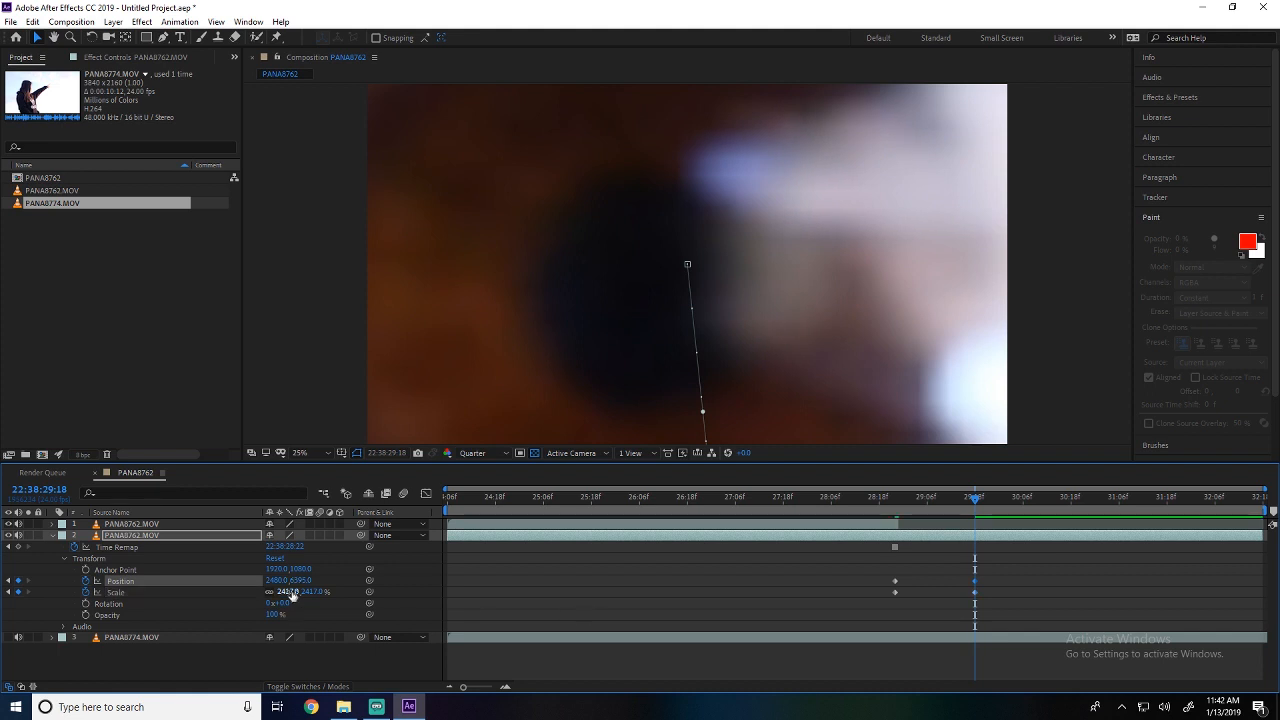
pyautogui.moveTo(275, 581); pyautogui.dragTo(540, 578)
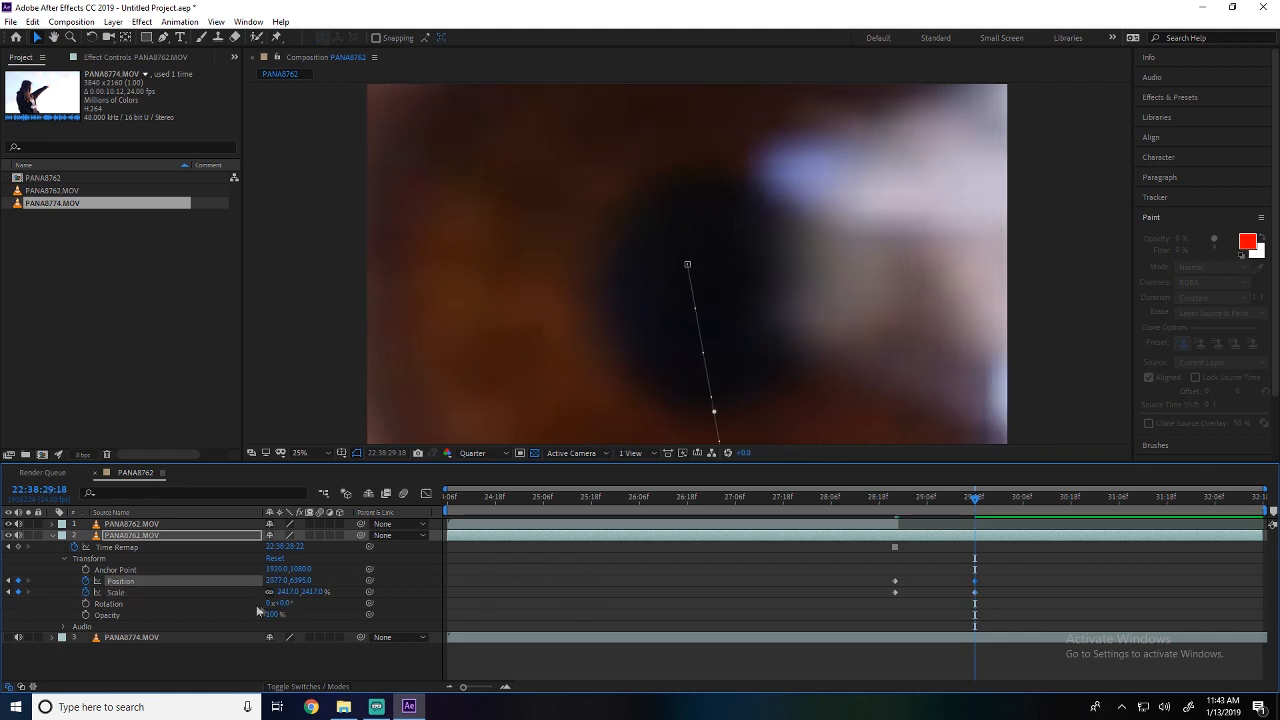
pyautogui.moveTo(298, 593); pyautogui.dragTo(184, 582)
pyautogui.click(259, 595)
pyautogui.click(241, 590)
pyautogui.moveTo(307, 581); pyautogui.dragTo(152, 580)
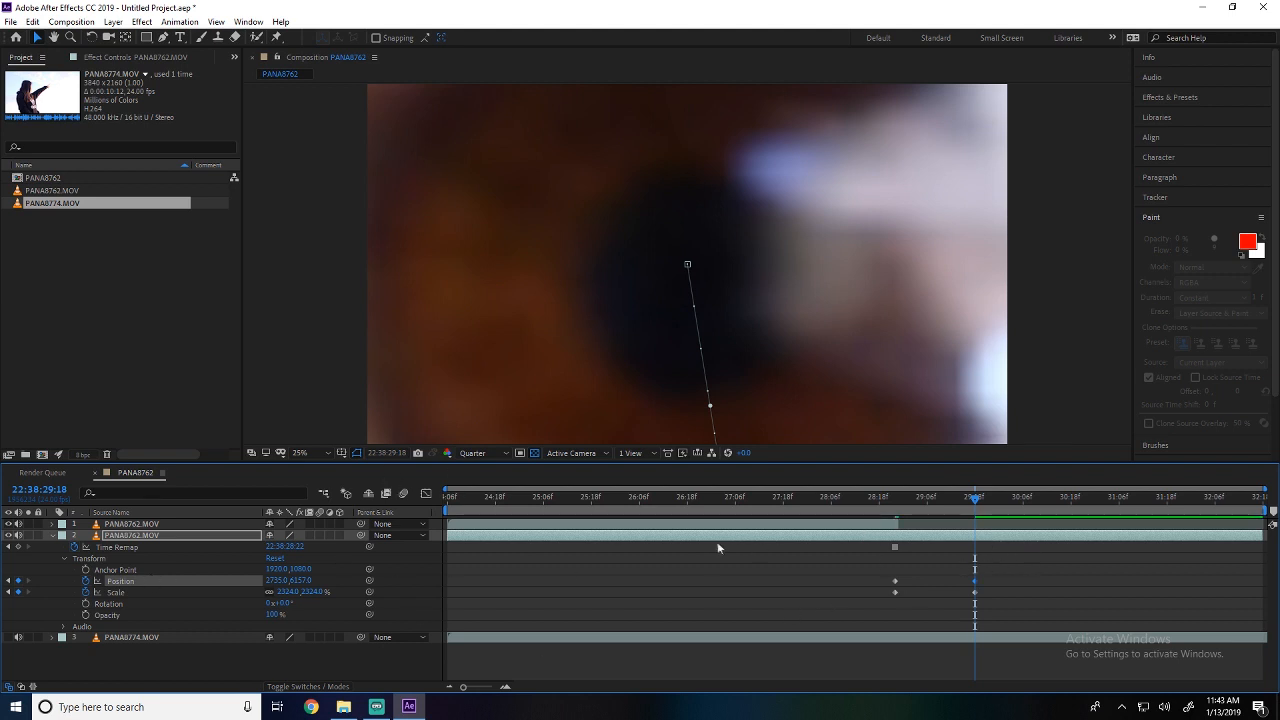
# - Split the frozen PANA8762.MOV layer at 22:38:29:18 and delete the portion after the cut
pyautogui.click(1011, 537)
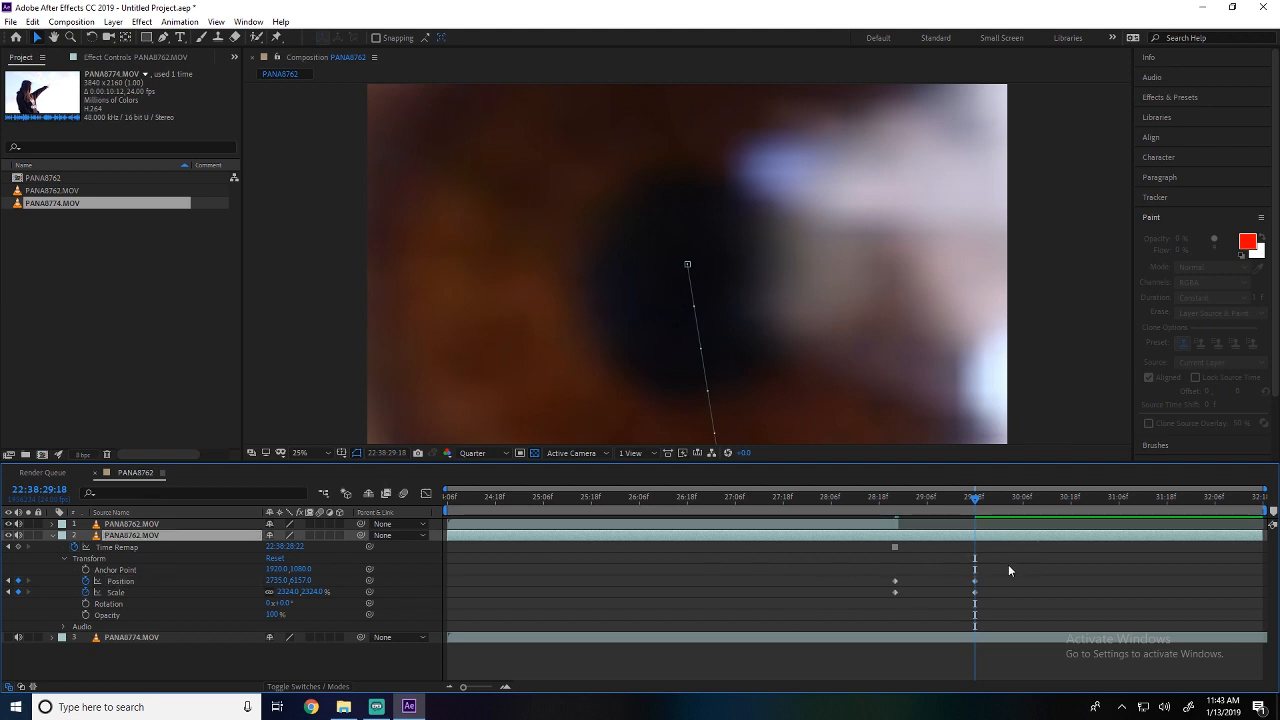
pyautogui.hotkey('ctrl', 'shift', 'd')
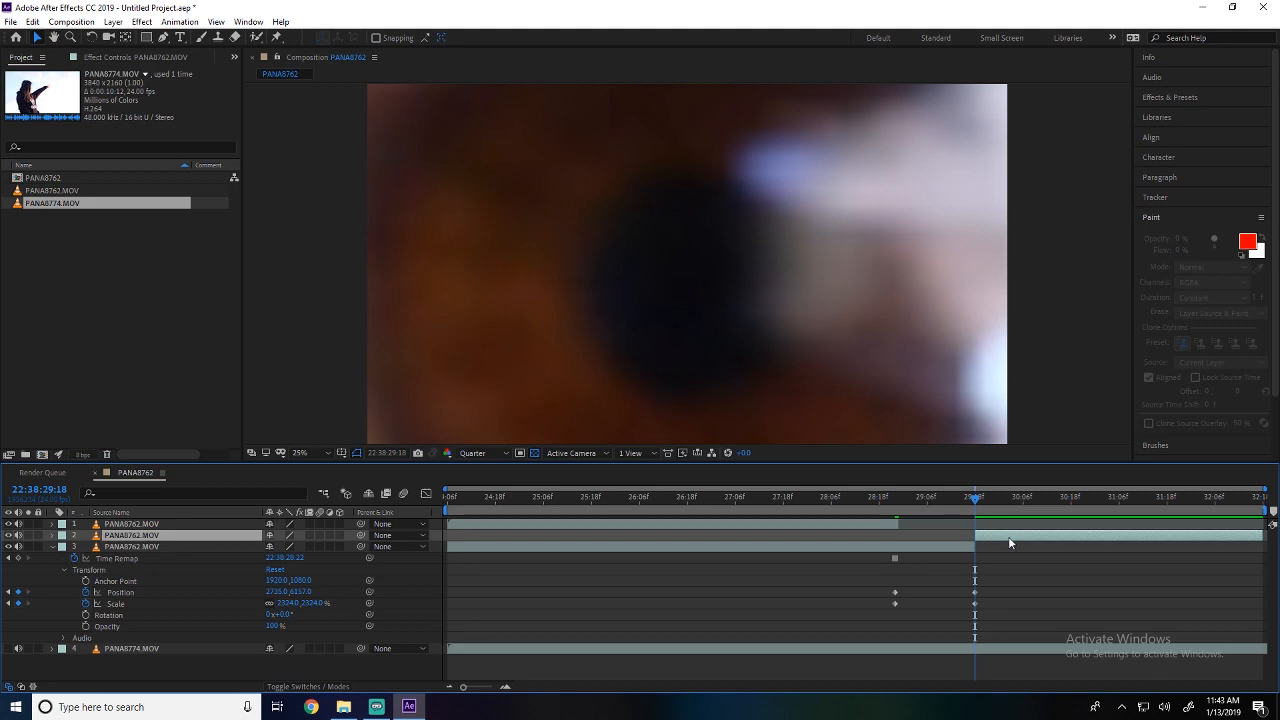
pyautogui.press('Delete')
# - Show the PANA8774.MOV layer temporarily to preview the cut around 22:38:29:18, then hide it again
pyautogui.moveTo(975, 498); pyautogui.dragTo(994, 530)
pyautogui.click(8, 637)
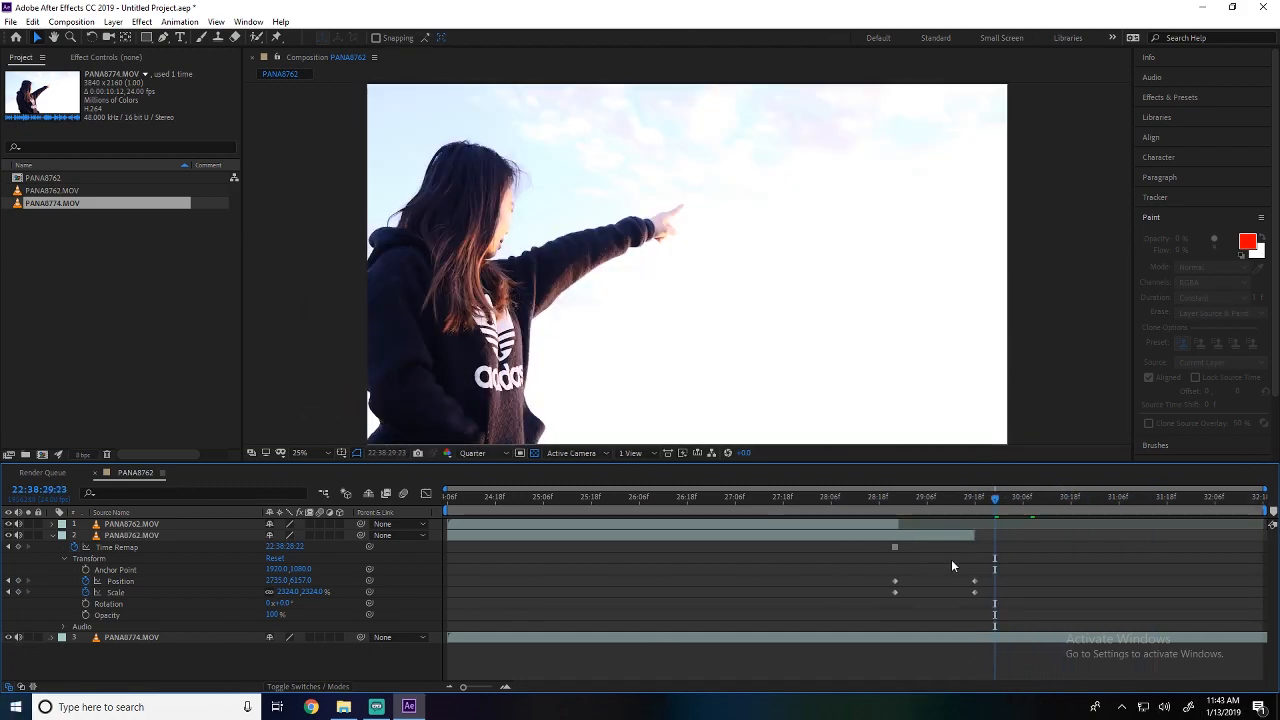
pyautogui.moveTo(865, 500); pyautogui.dragTo(984, 522)
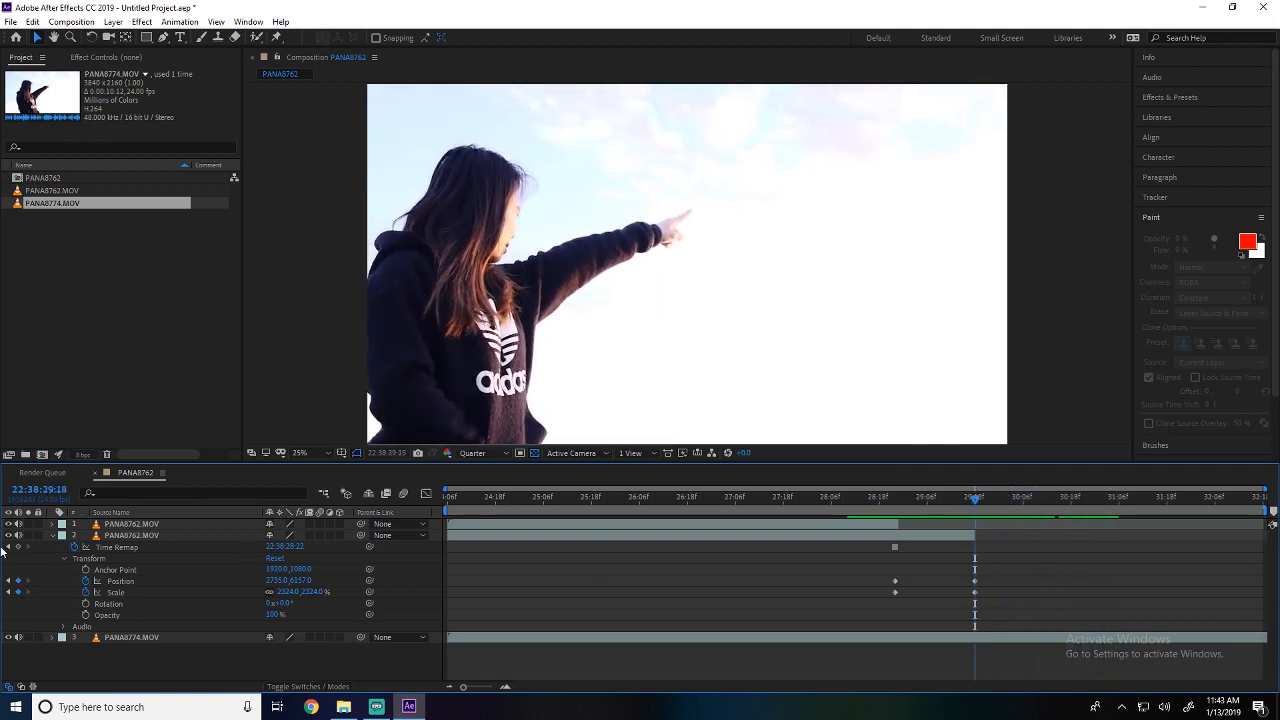
pyautogui.click(8, 638)
# - Go to 22:38:28:23, collapse the frozen PANA8762.MOV layer's properties, and open that layer in its own viewer with the Roto Brush tool active
pyautogui.click(954, 498)
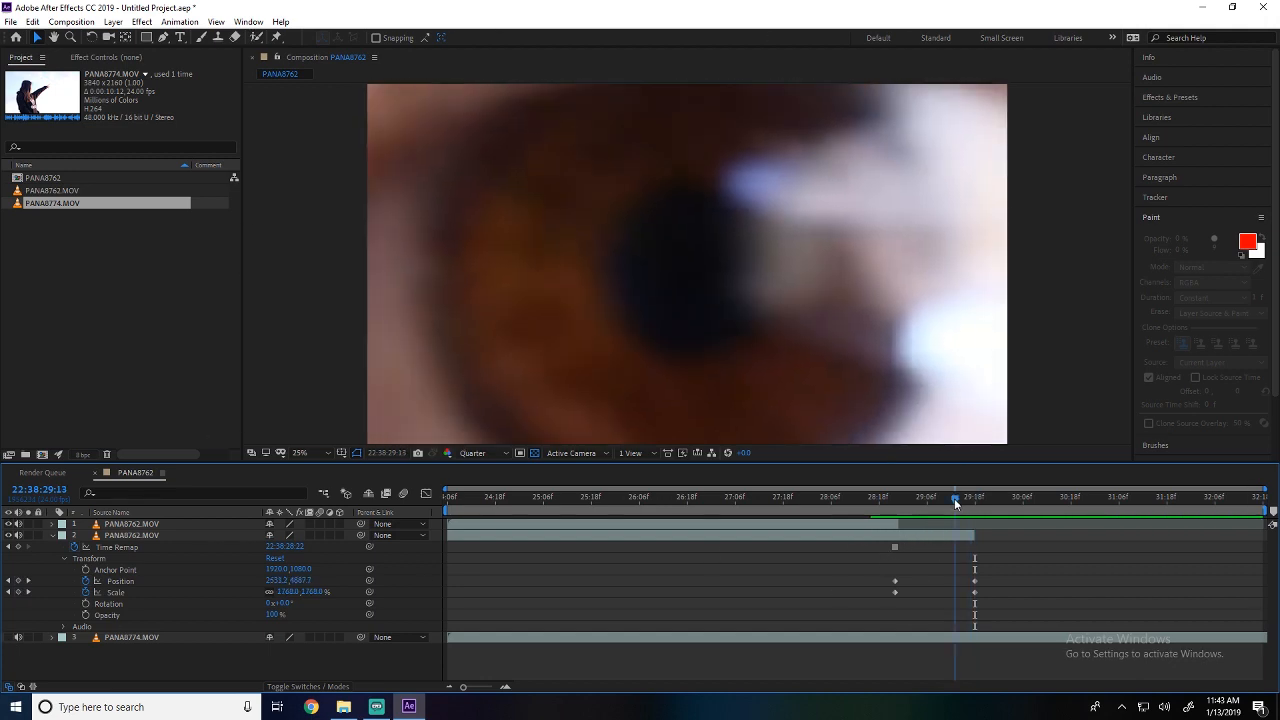
pyautogui.moveTo(954, 498); pyautogui.dragTo(901, 502)
pyautogui.click(920, 537)
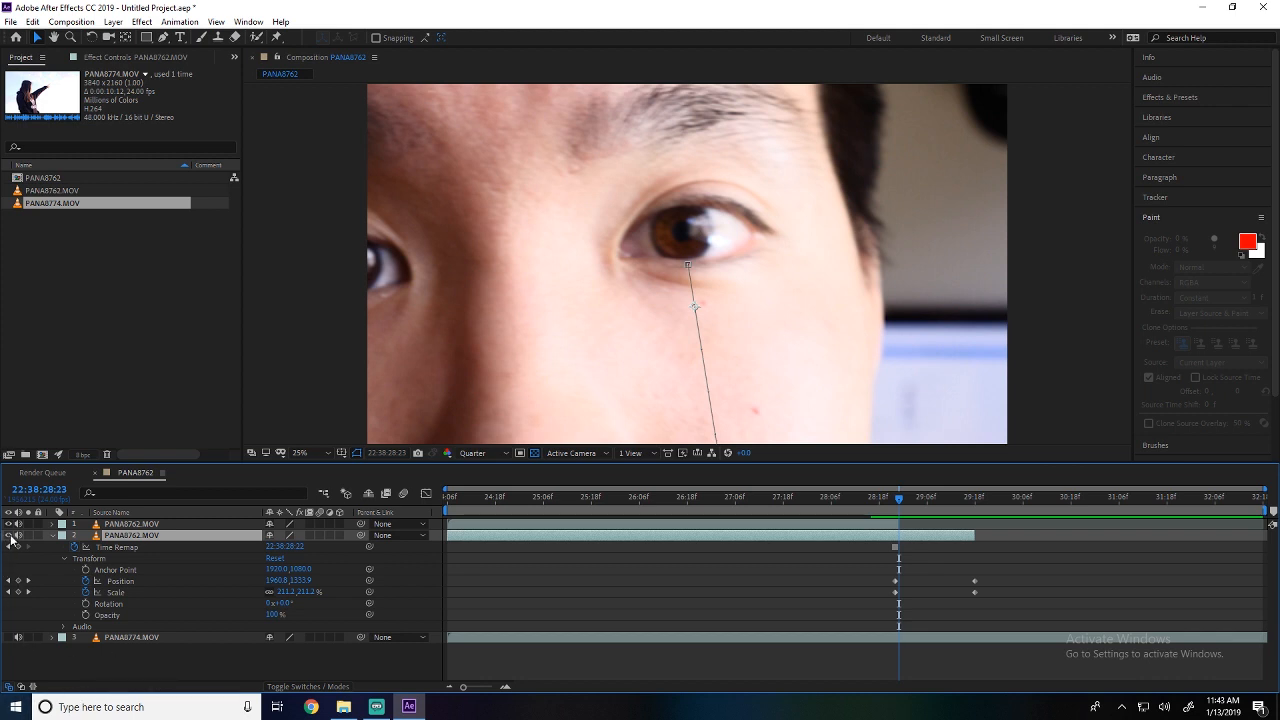
pyautogui.click(52, 536)
pyautogui.click(267, 616)
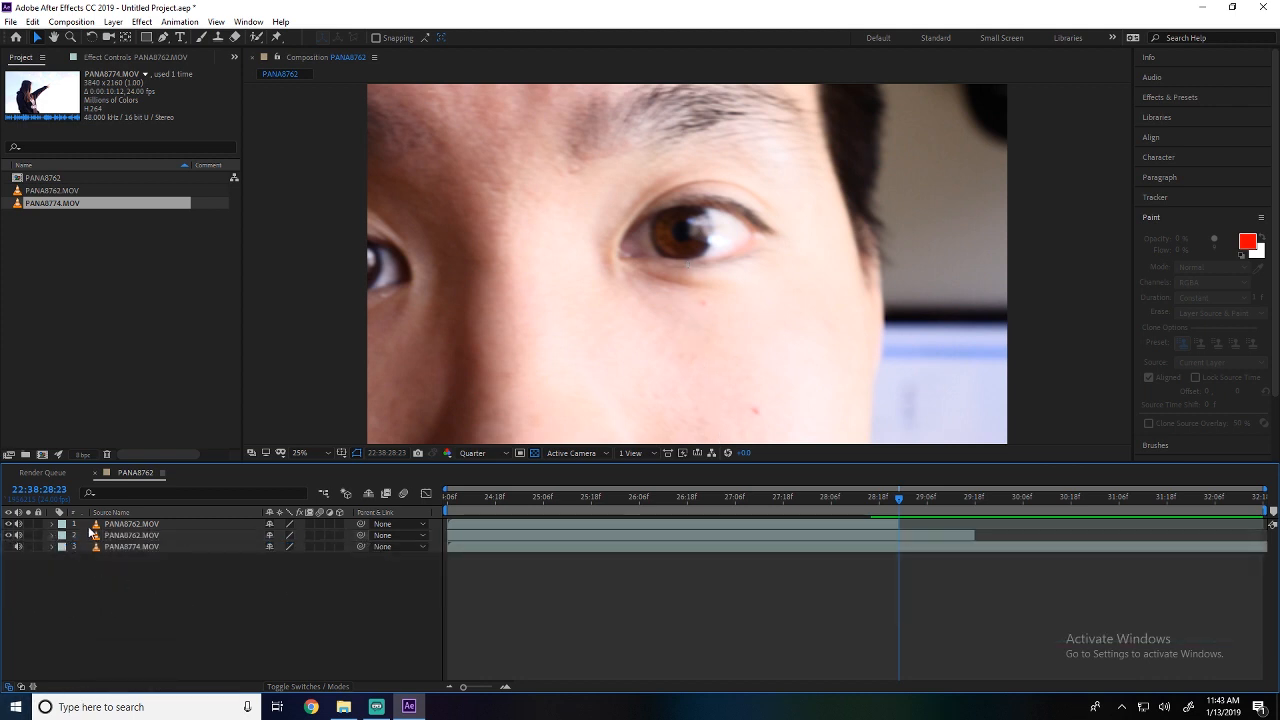
pyautogui.click(140, 535)
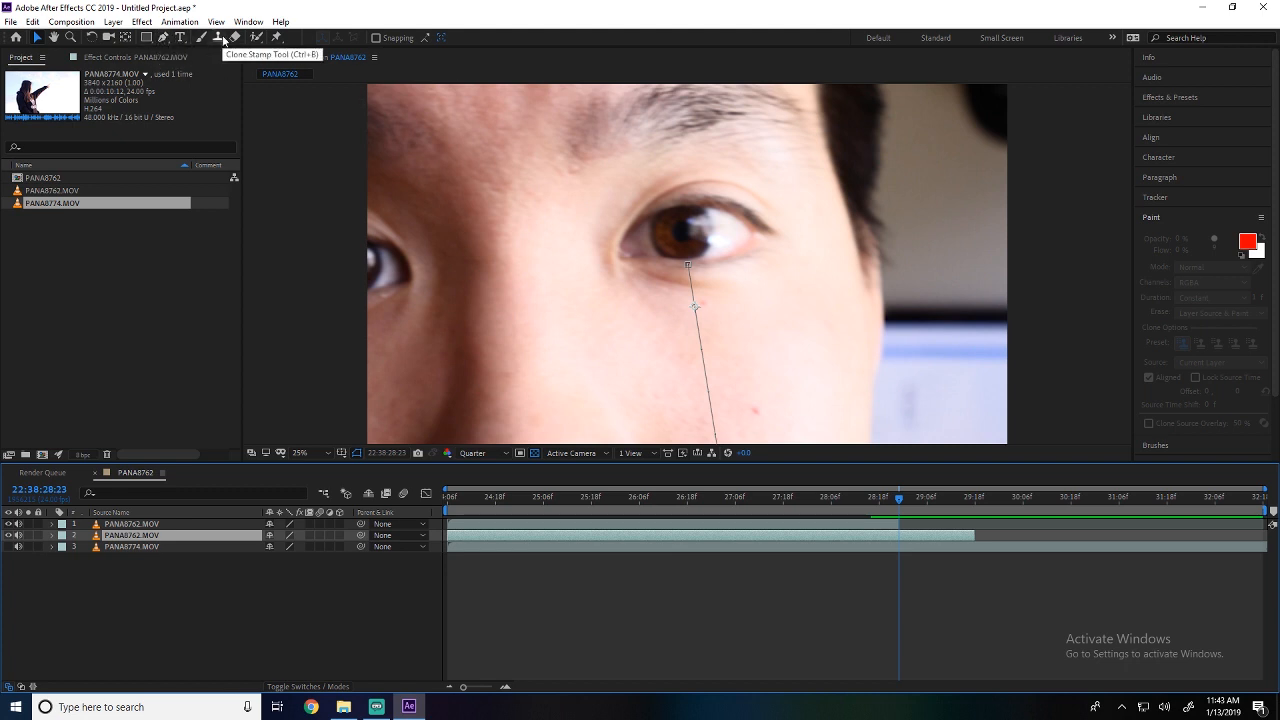
pyautogui.click(256, 39)
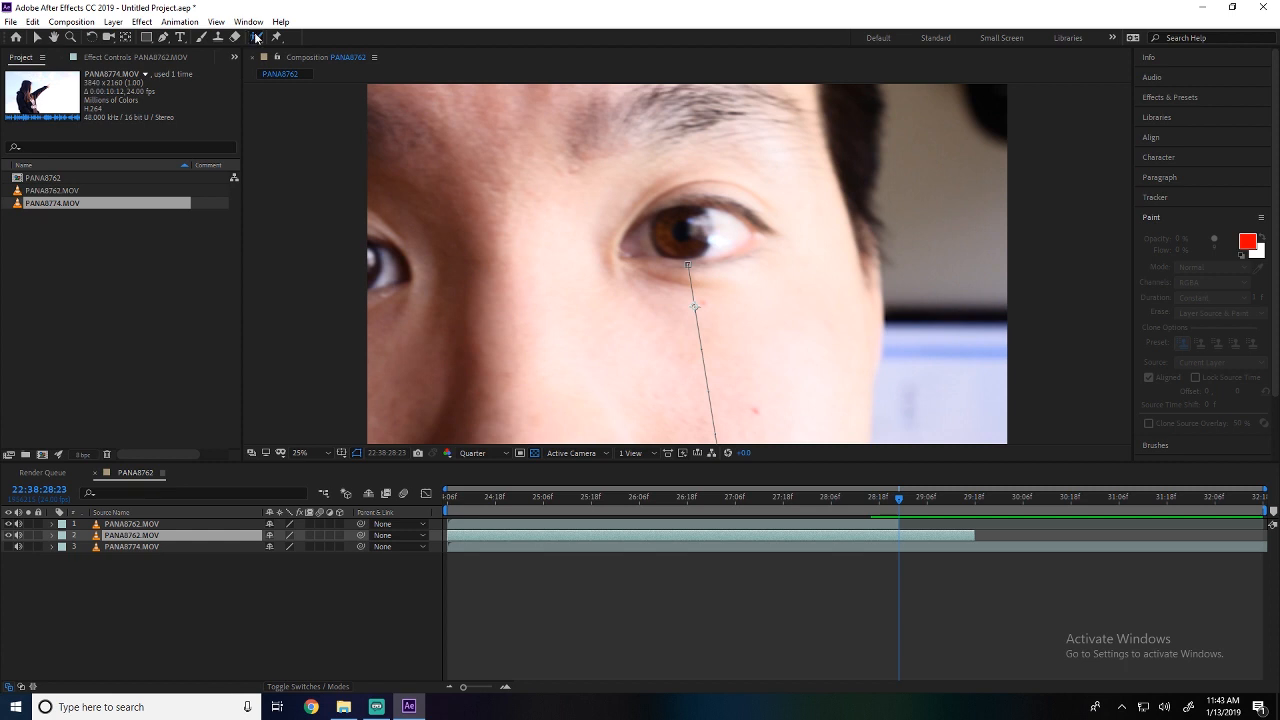
pyautogui.doubleClick(159, 535)
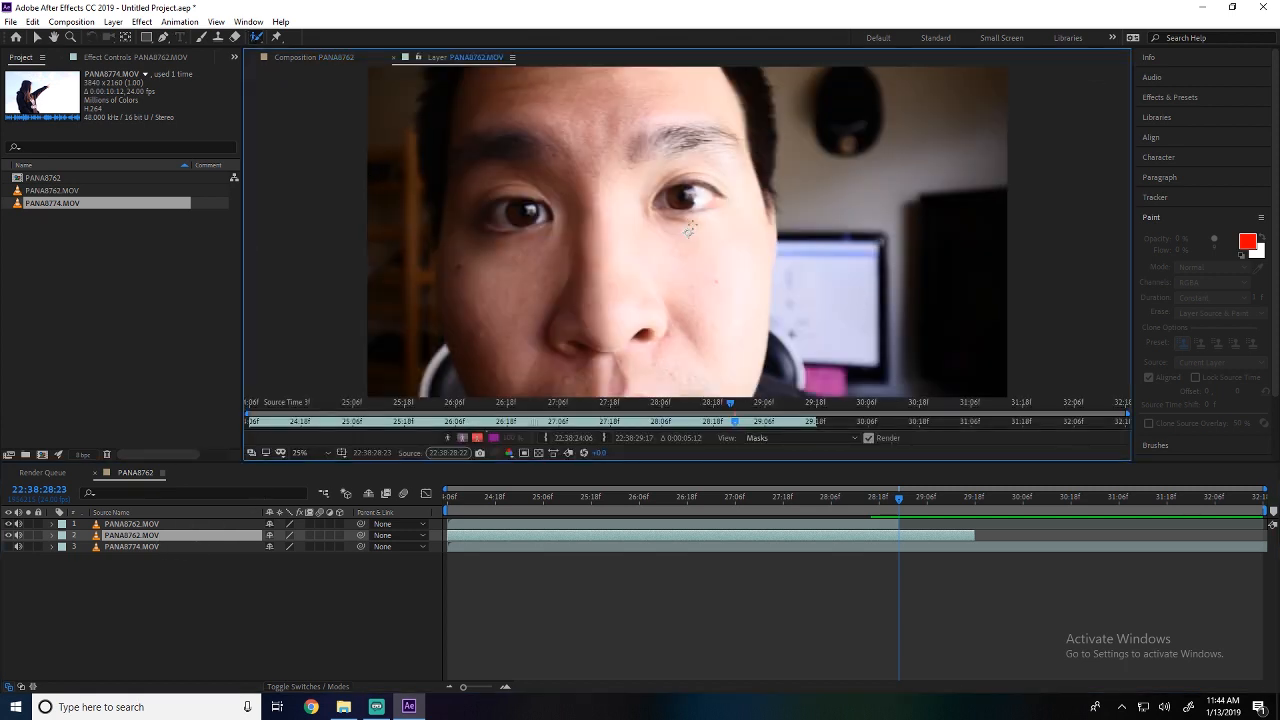
# - Paint a Roto Brush foreground stroke over the iris of the eye nearest the frame centre
pyautogui.scroll(5, 688, 190)
pyautogui.scroll(-5, 696, 174)
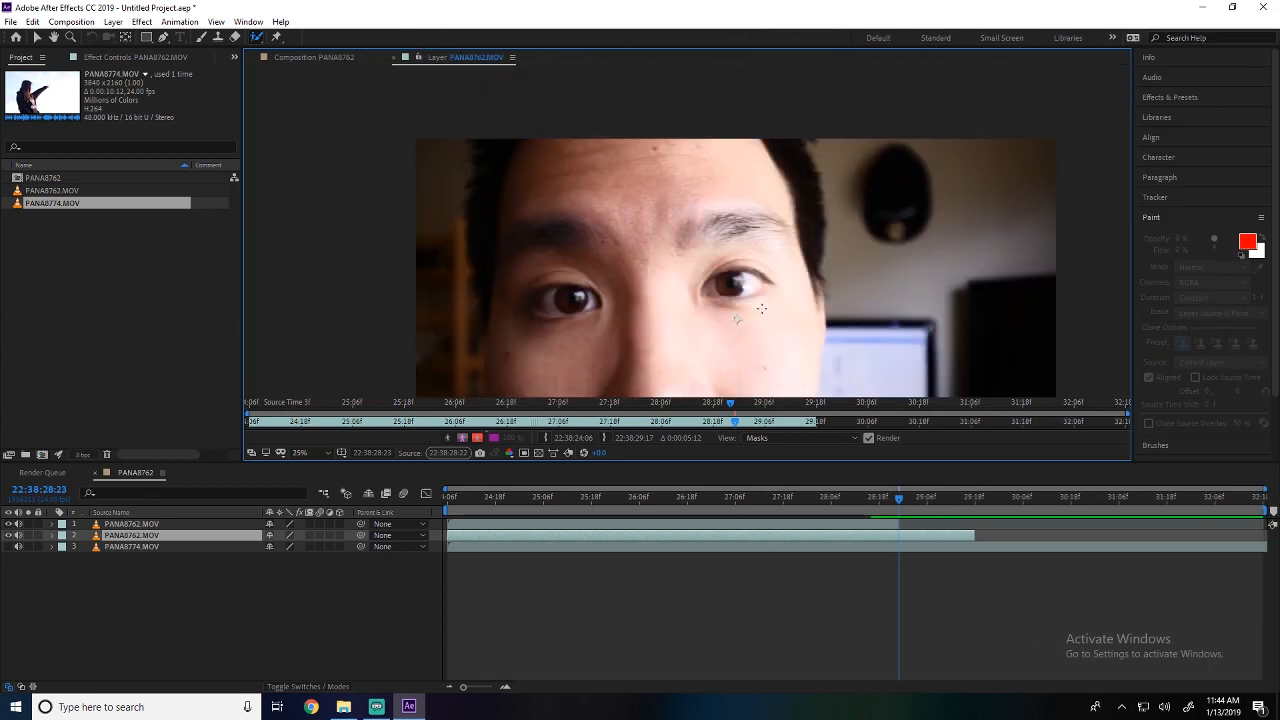
pyautogui.scroll(2, 757, 356)
pyautogui.scroll(2, 728, 199)
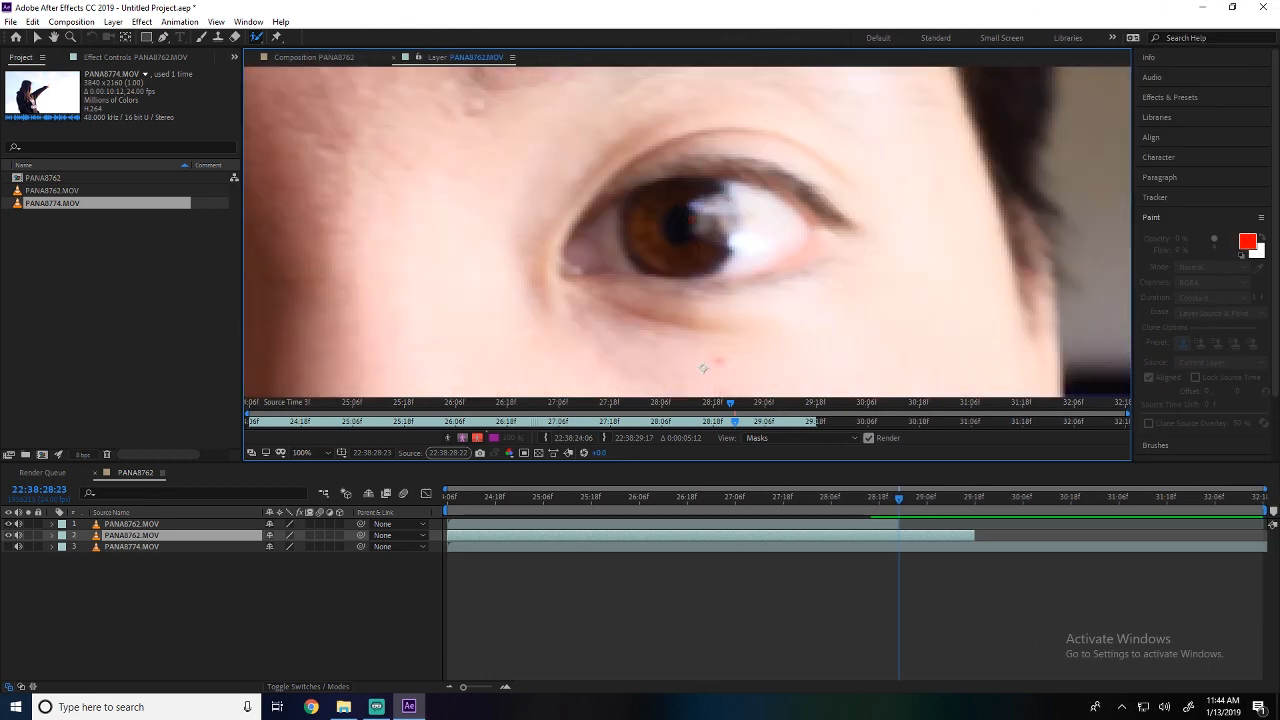
pyautogui.scroll(2, 685, 220)
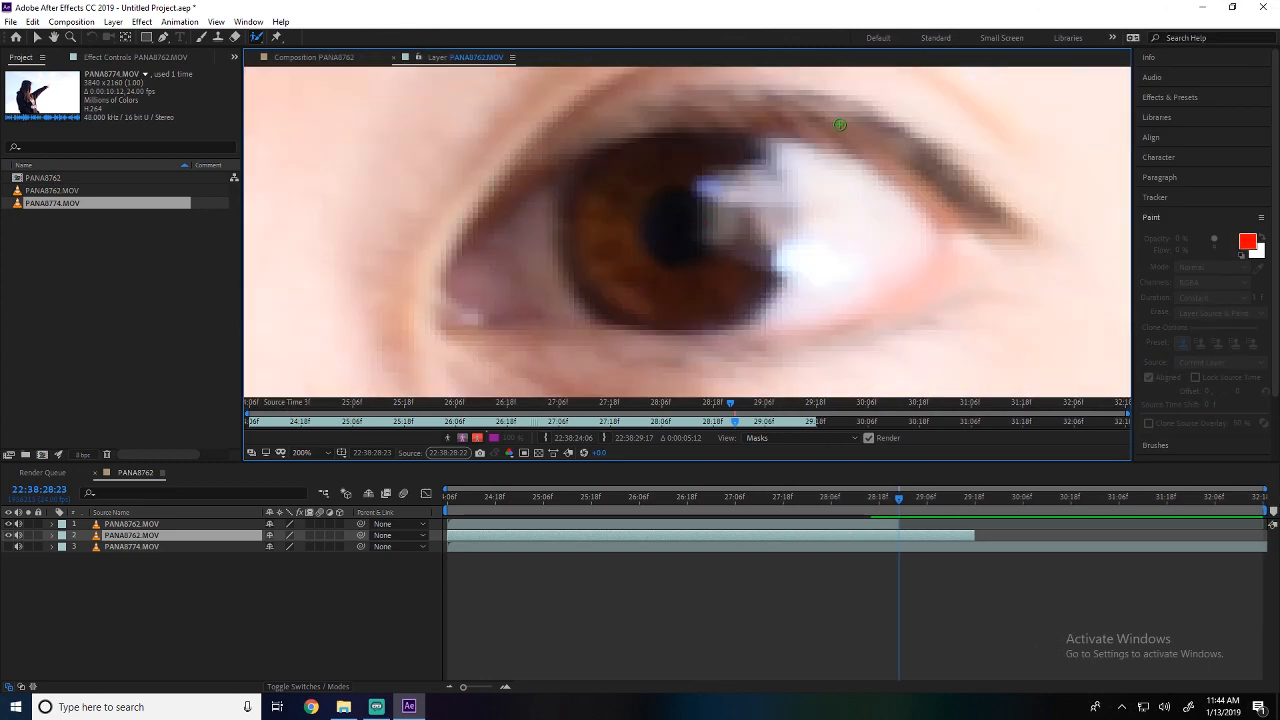
pyautogui.moveTo(578, 198)
pyautogui.mouseDown()
pyautogui.moveTo(694, 140)
pyautogui.moveTo(757, 149)
pyautogui.moveTo(789, 230)
pyautogui.moveTo(769, 285)
pyautogui.moveTo(737, 312)
pyautogui.moveTo(624, 317)
pyautogui.moveTo(575, 272)
pyautogui.moveTo(580, 190)
pyautogui.mouseUp()
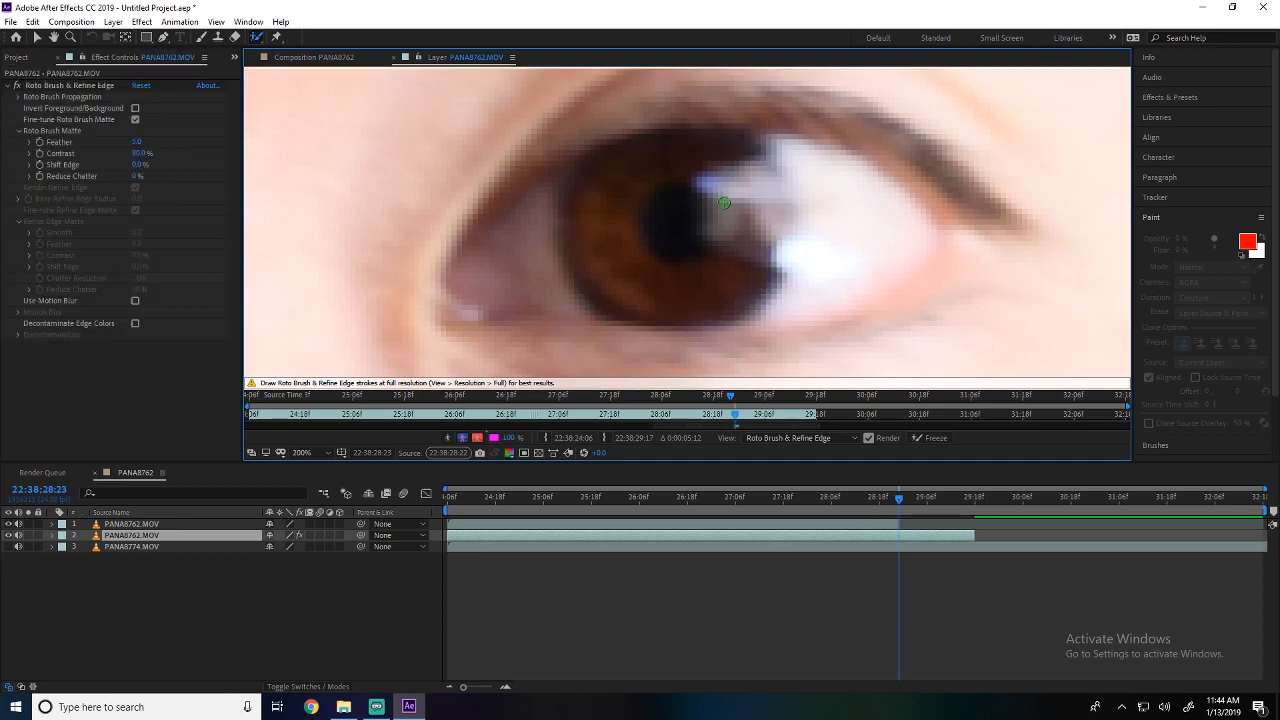
# - Set the Roto Brush Matte Feather to 80 to soften the iris selection's edge
pyautogui.click(135, 143)
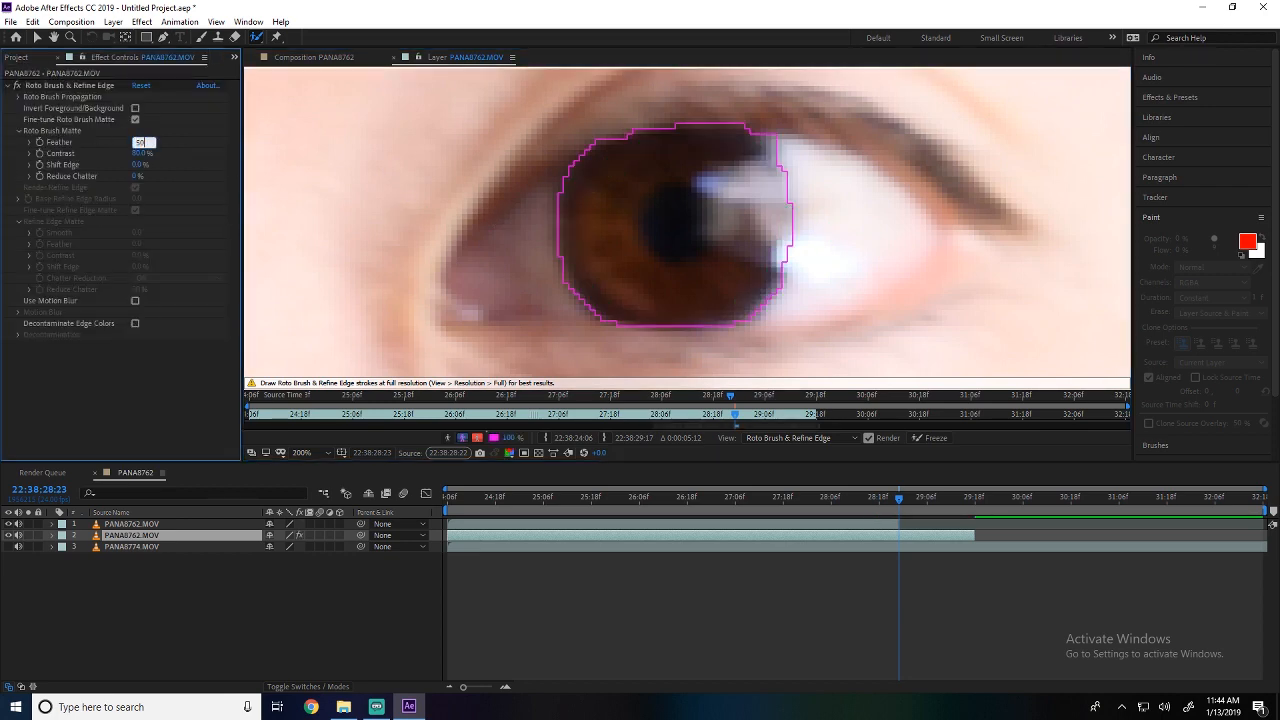
pyautogui.press('Return')
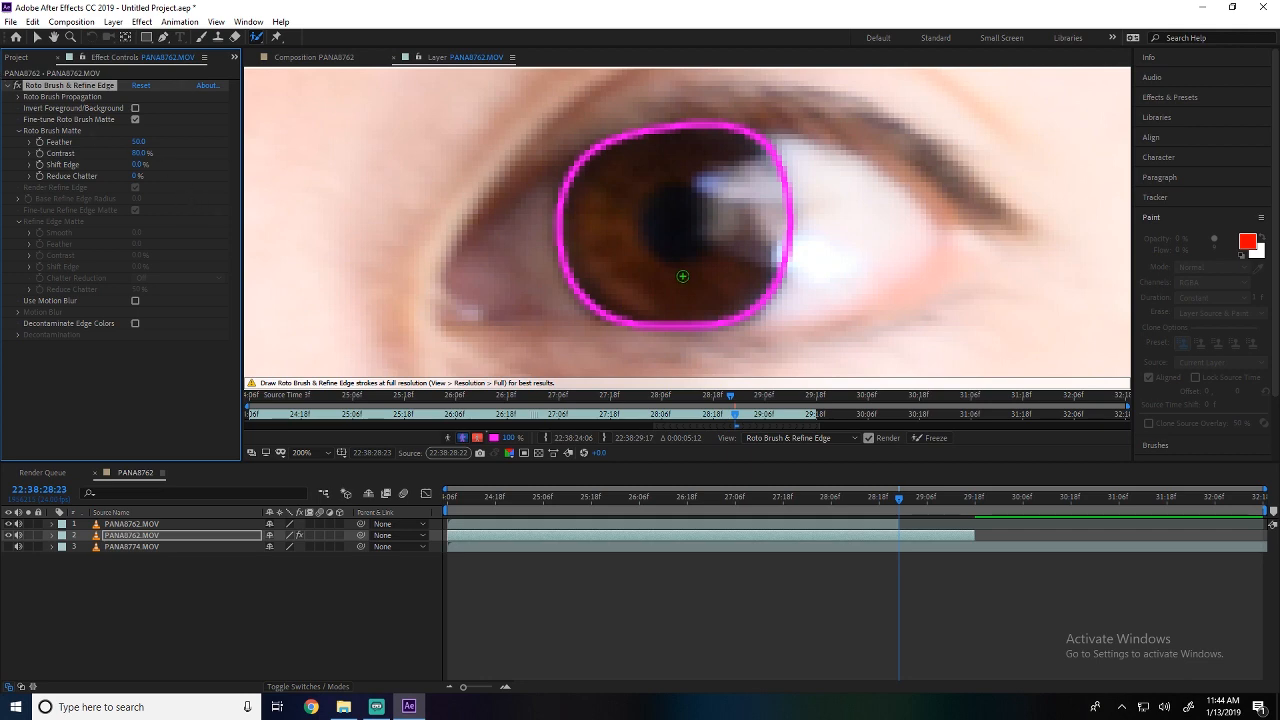
pyautogui.scroll(-4, 763, 268)
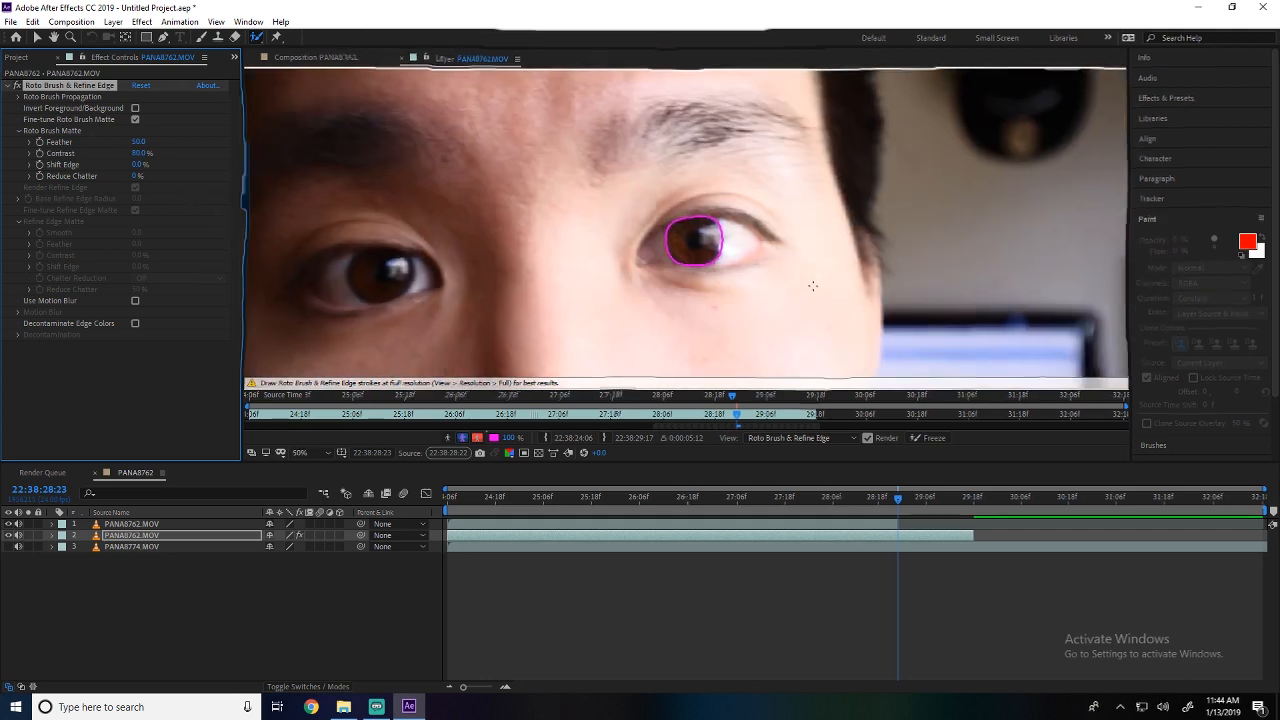
pyautogui.click(139, 141)
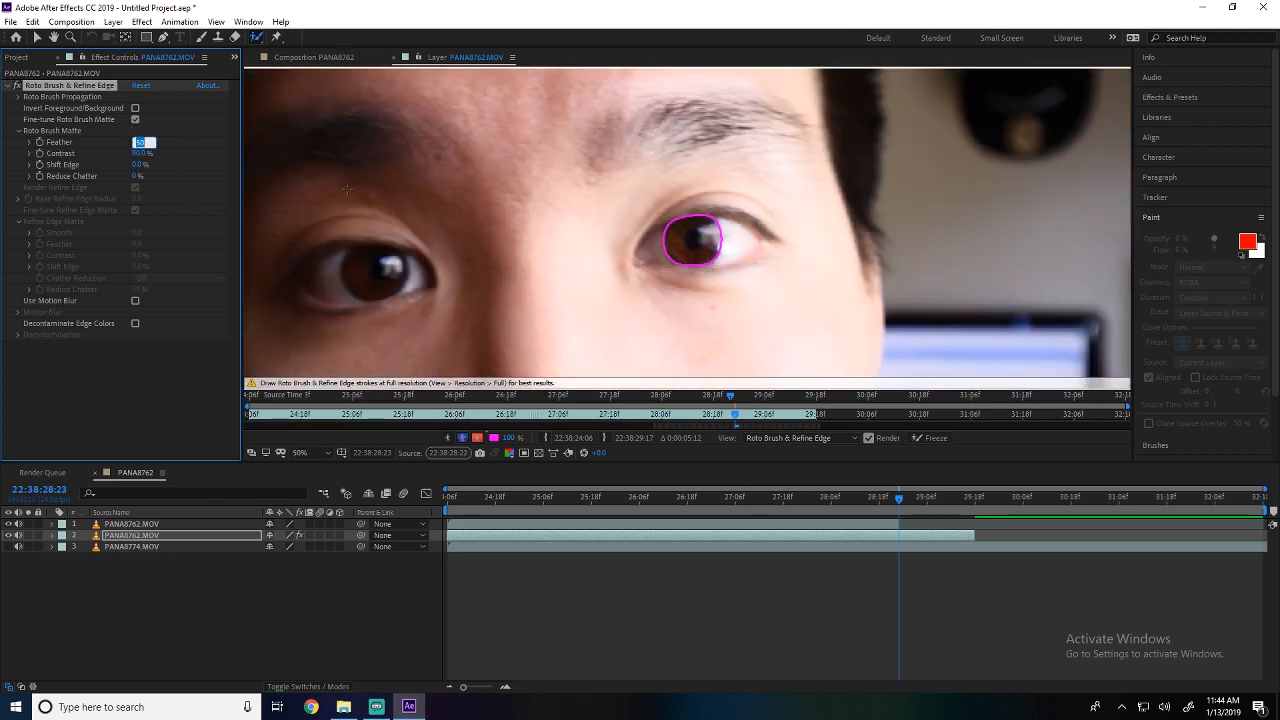
pyautogui.write('76')
pyautogui.press('Return')
pyautogui.click(138, 141)
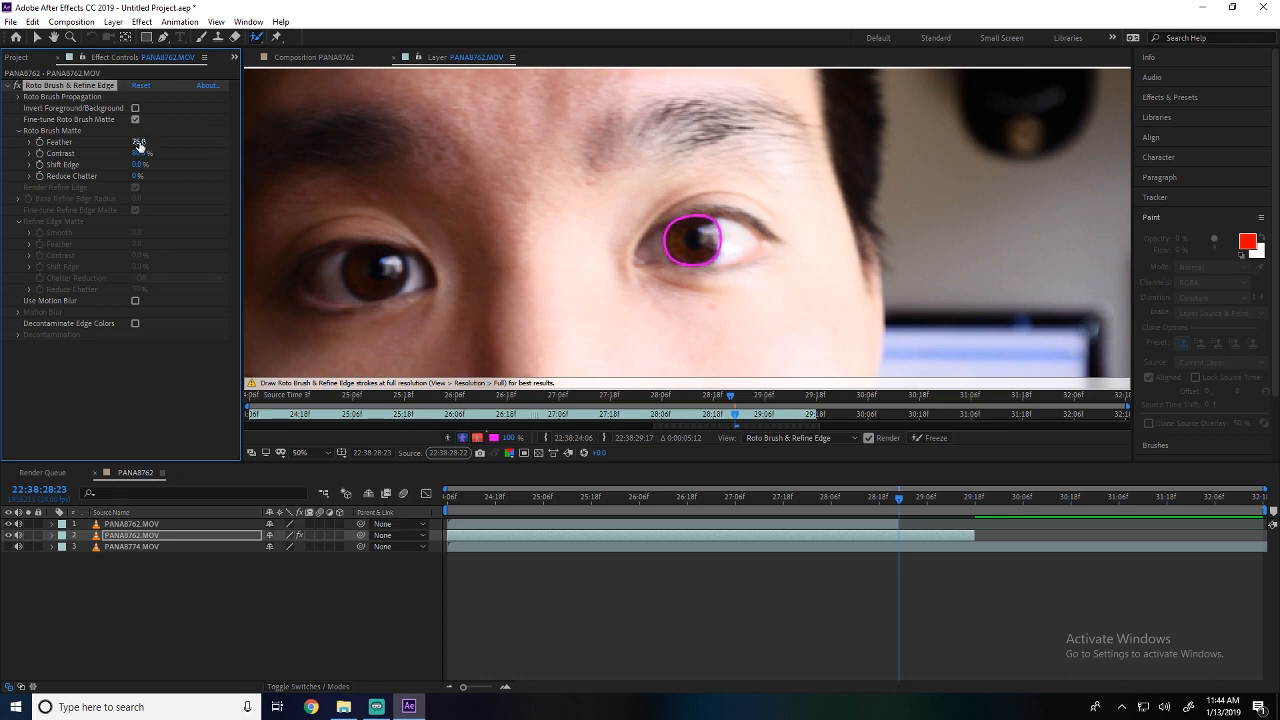
pyautogui.write('80')
pyautogui.press('Return')
pyautogui.scroll(-3, 628, 242)
pyautogui.scroll(3, 817, 298)
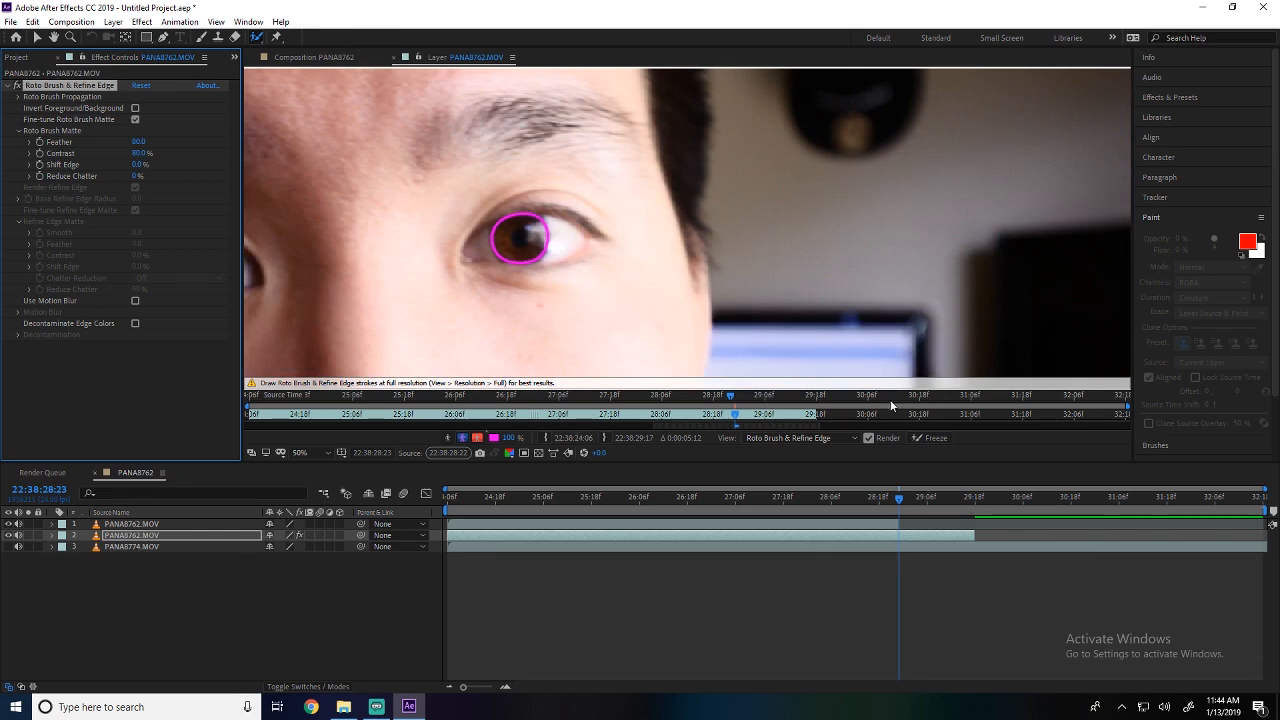
# - Freeze the Roto Brush propagation and check the iris cutout in the composition at 22:38:28:23
pyautogui.click(930, 437)
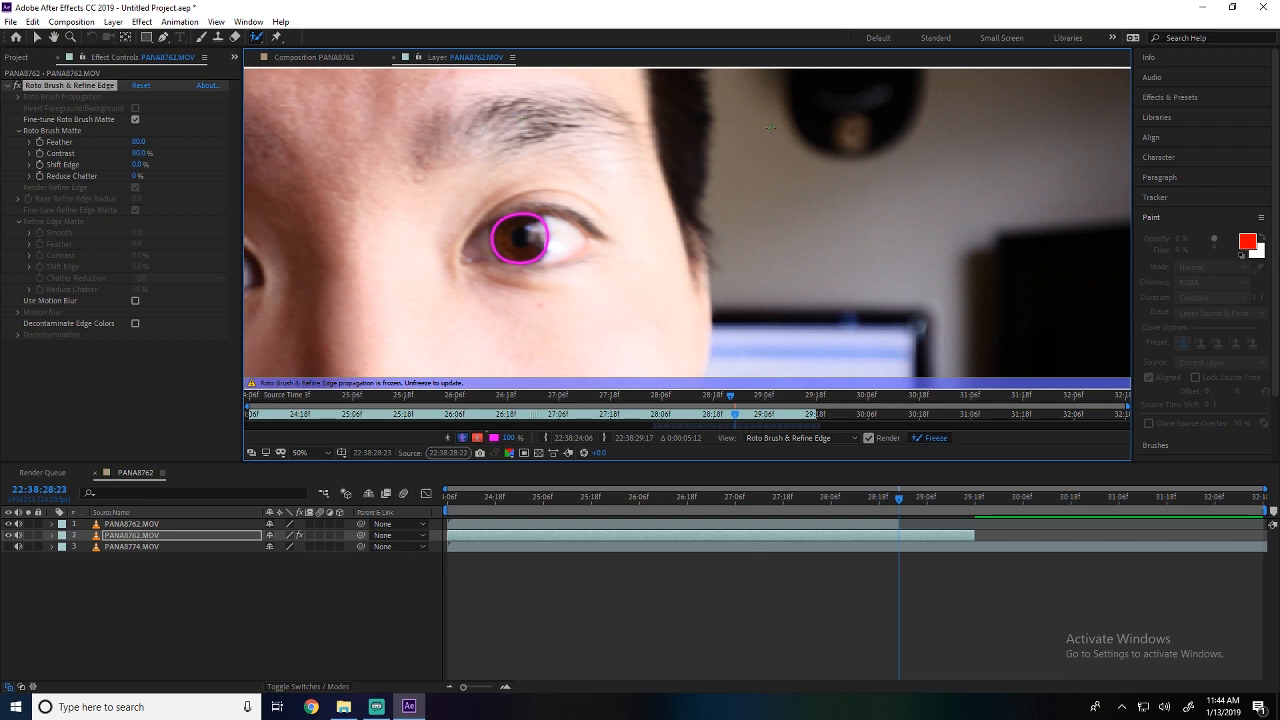
pyautogui.click(398, 57)
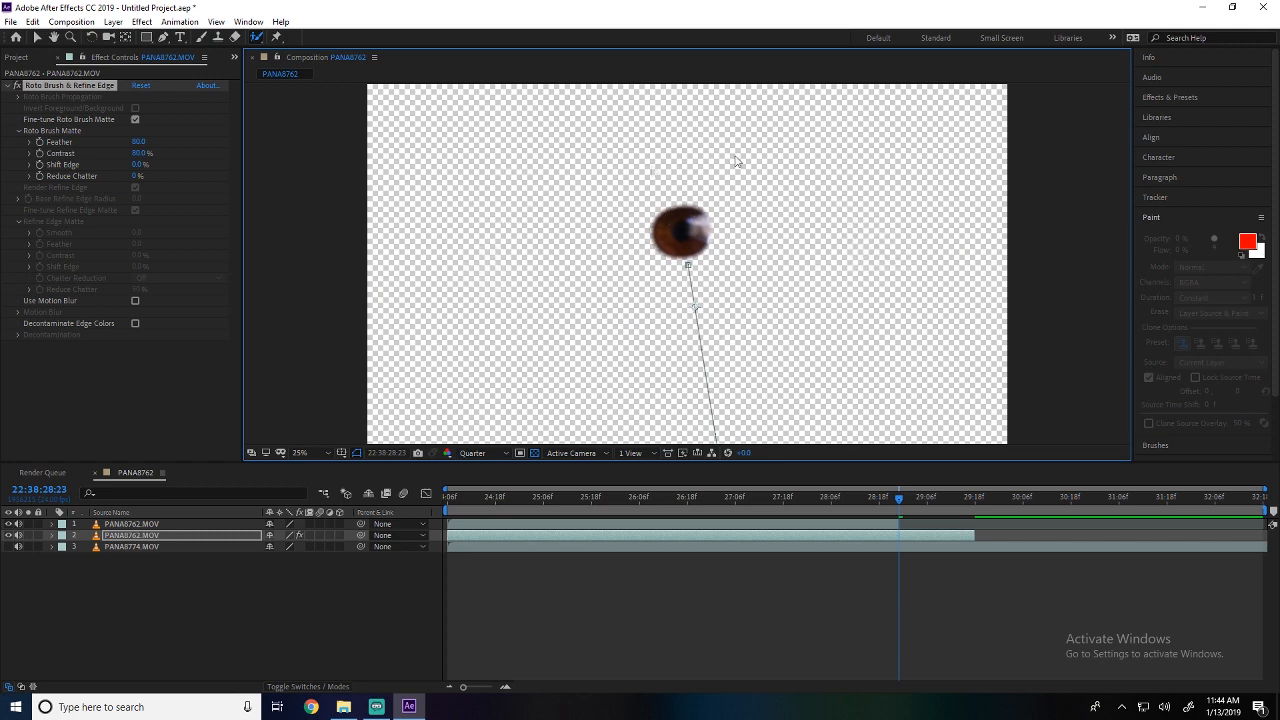
pyautogui.click(907, 505)
pyautogui.moveTo(907, 505)
pyautogui.mouseDown()
pyautogui.moveTo(986, 509)
pyautogui.moveTo(899, 503)
pyautogui.mouseUp()
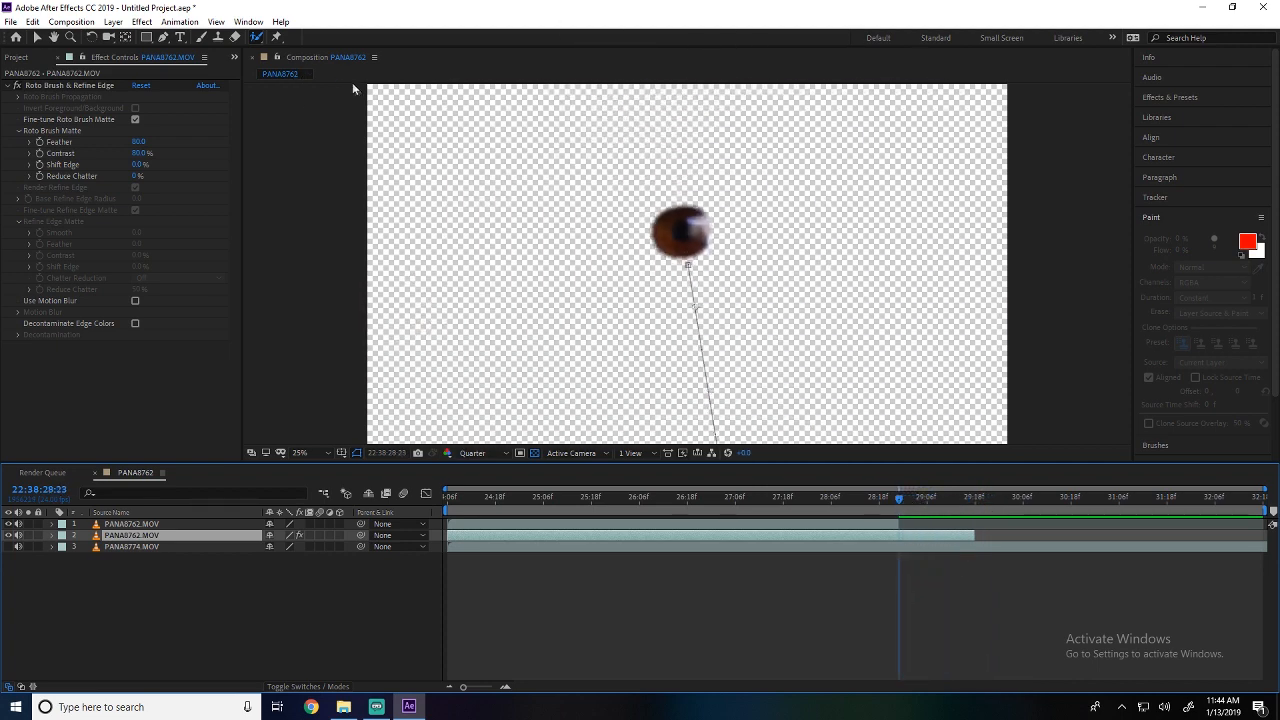
# - Reopen the frozen PANA8762.MOV layer, unfreeze its Roto Brush, enable Invert Foreground/Background, and freeze the propagation again
pyautogui.doubleClick(122, 535)
pyautogui.click(935, 437)
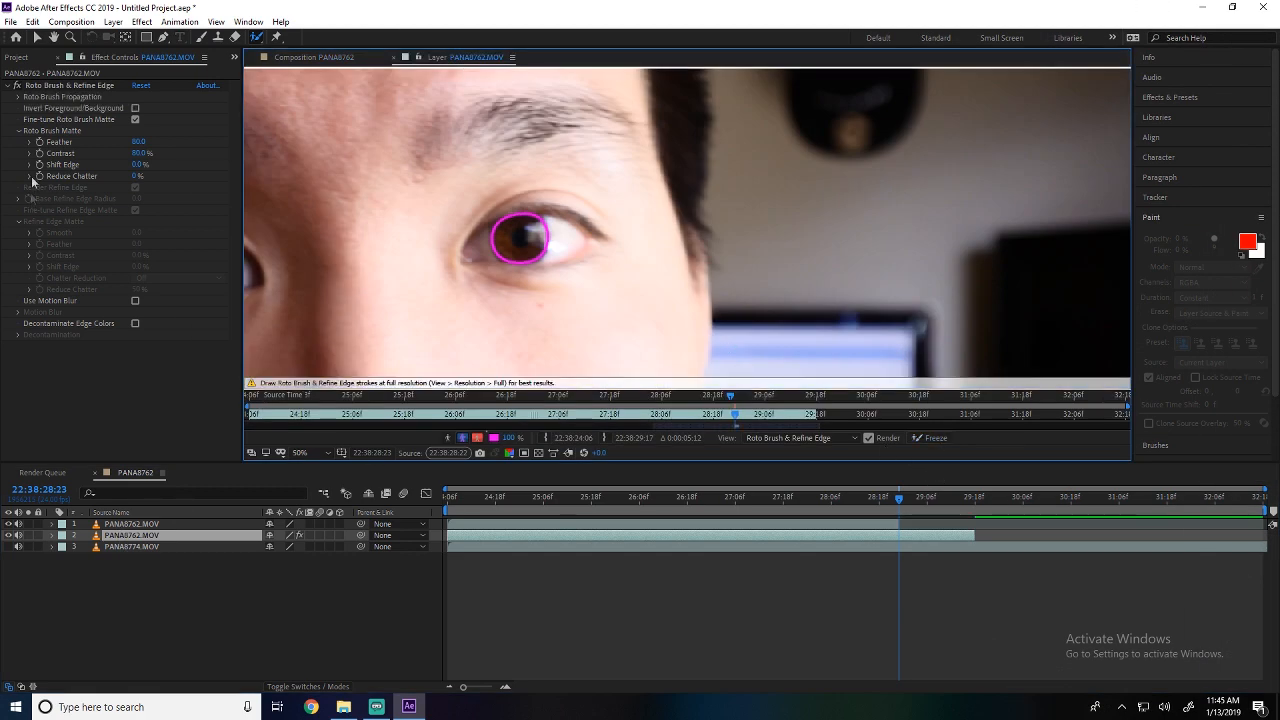
pyautogui.click(136, 108)
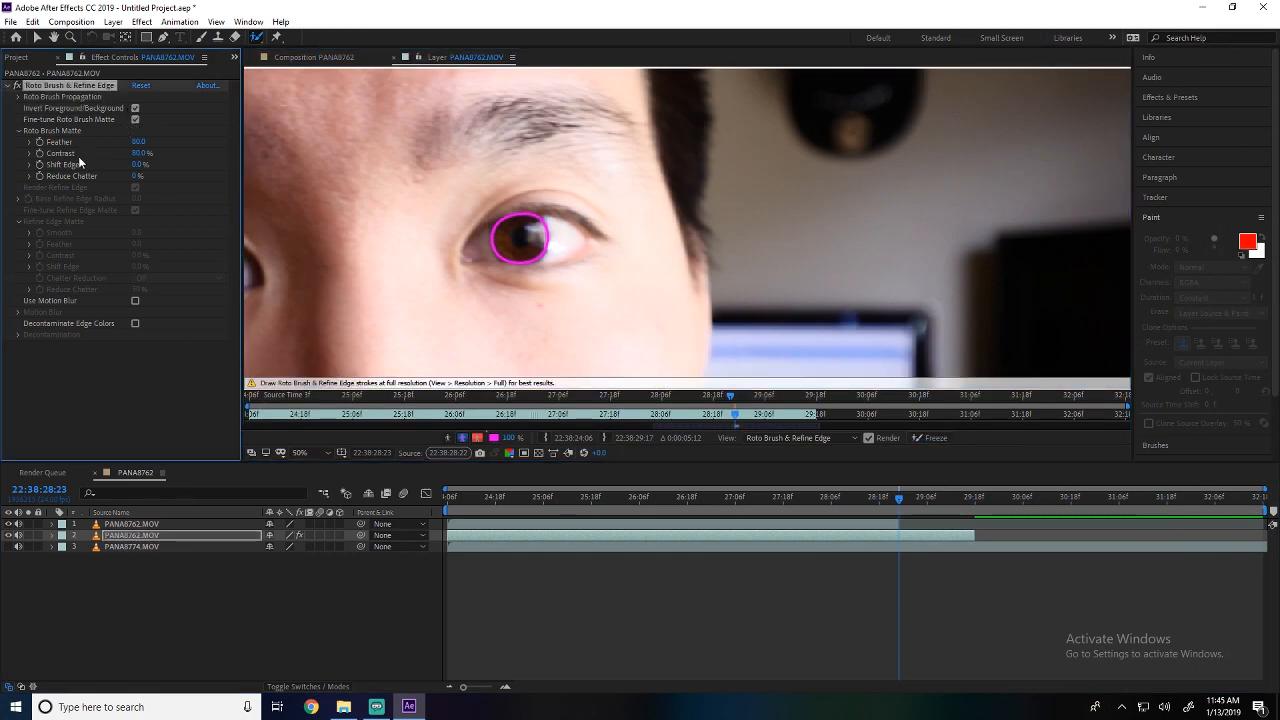
pyautogui.click(936, 437)
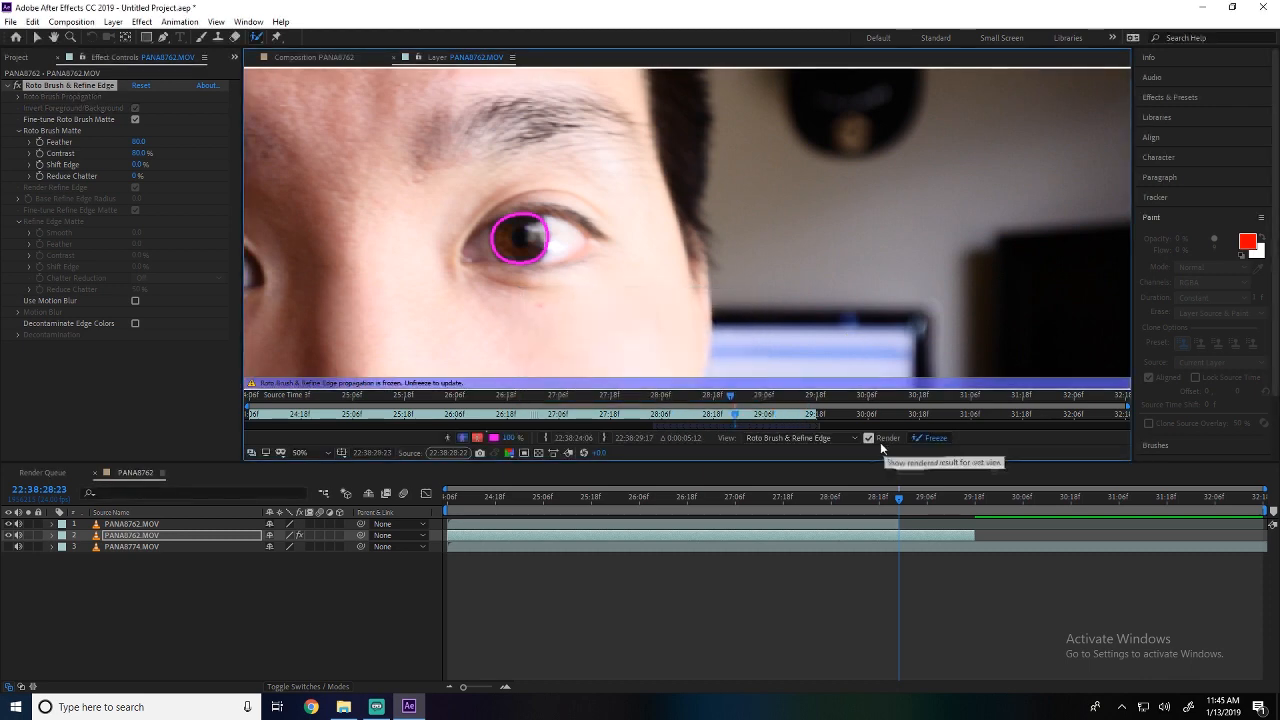
# - Return to the PANA8762 composition, make the PANA8774.MOV layer visible, and preview it through the cut-out iris
pyautogui.click(397, 58)
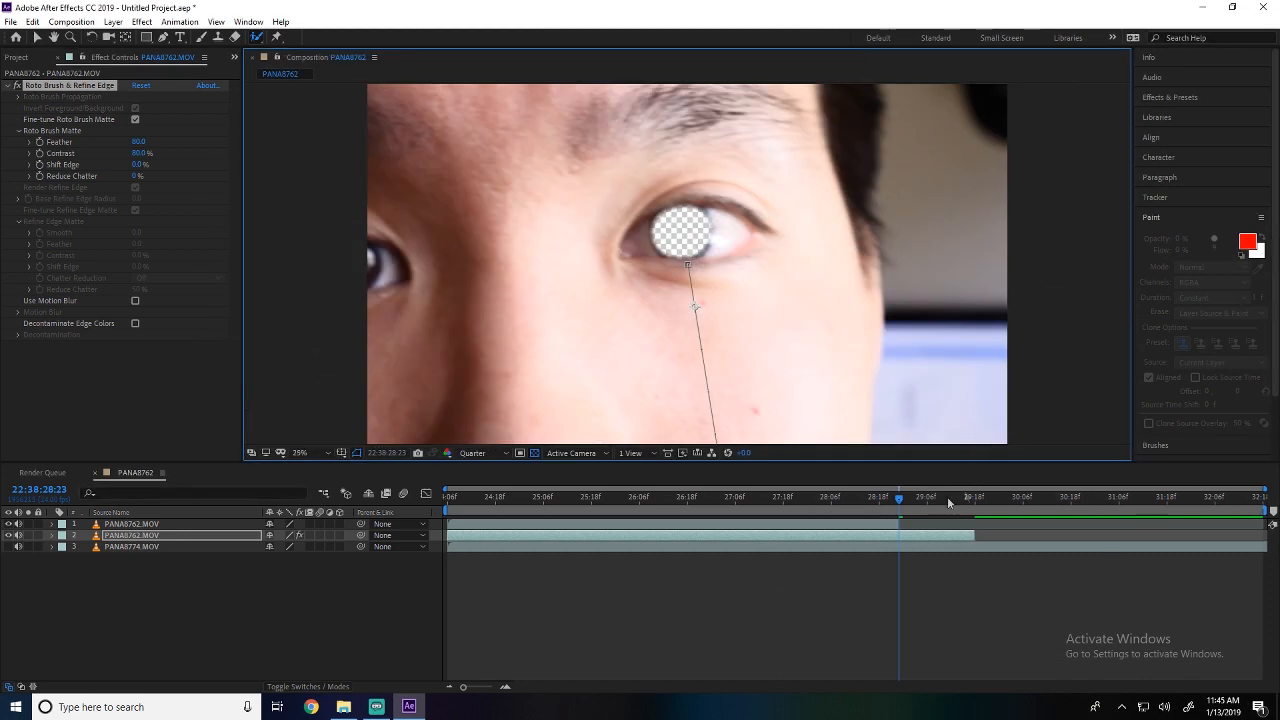
pyautogui.moveTo(905, 502)
pyautogui.mouseDown()
pyautogui.moveTo(885, 502)
pyautogui.moveTo(1007, 491)
pyautogui.moveTo(900, 480)
pyautogui.moveTo(883, 503)
pyautogui.moveTo(899, 502)
pyautogui.mouseUp()
pyautogui.click(8, 546)
pyautogui.press('space')
pyautogui.press('space')
pyautogui.press('space')
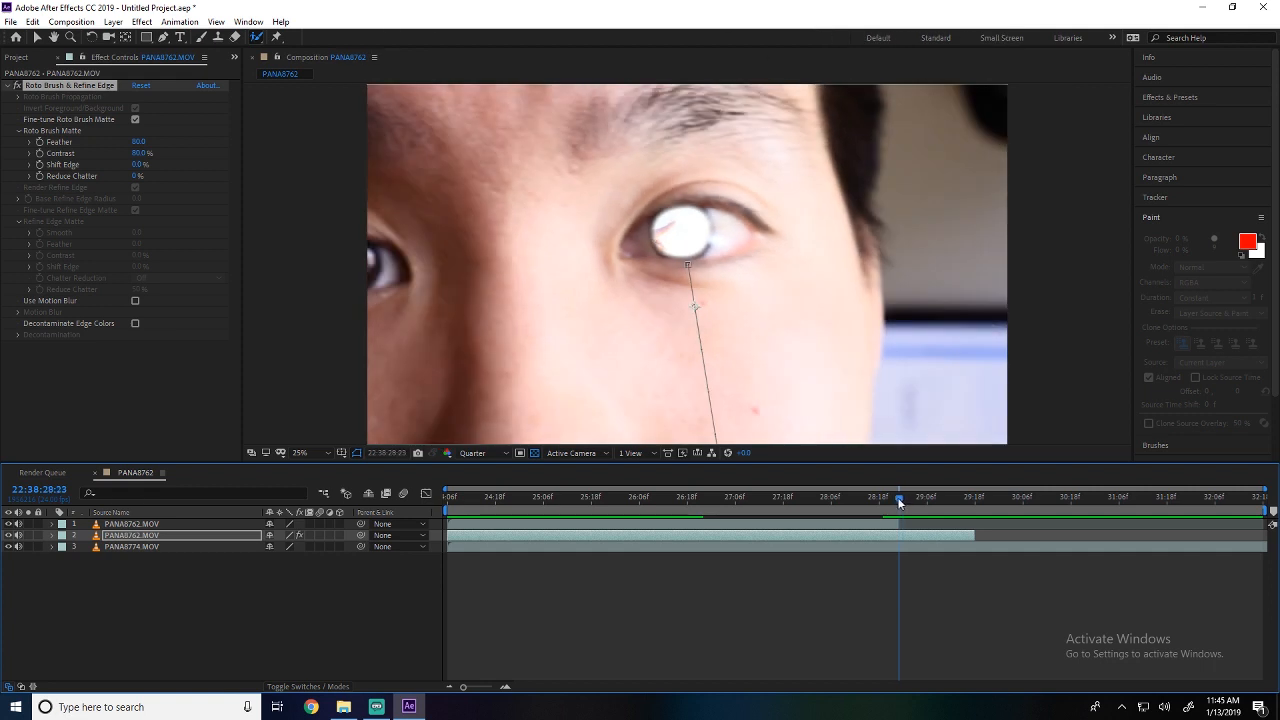
# - Duplicate the PANA8762.MOV layer that carries the Roto Brush iris cutout
pyautogui.click(146, 574)
pyautogui.click(148, 536)
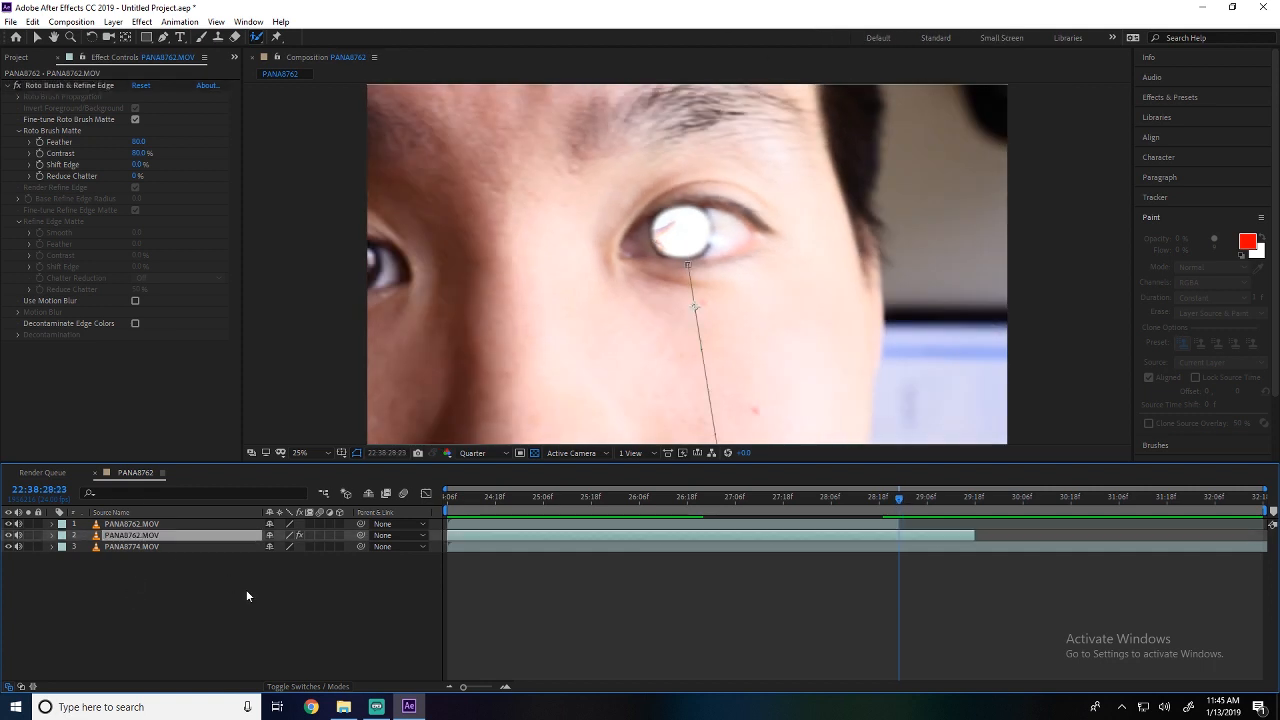
pyautogui.click(143, 563)
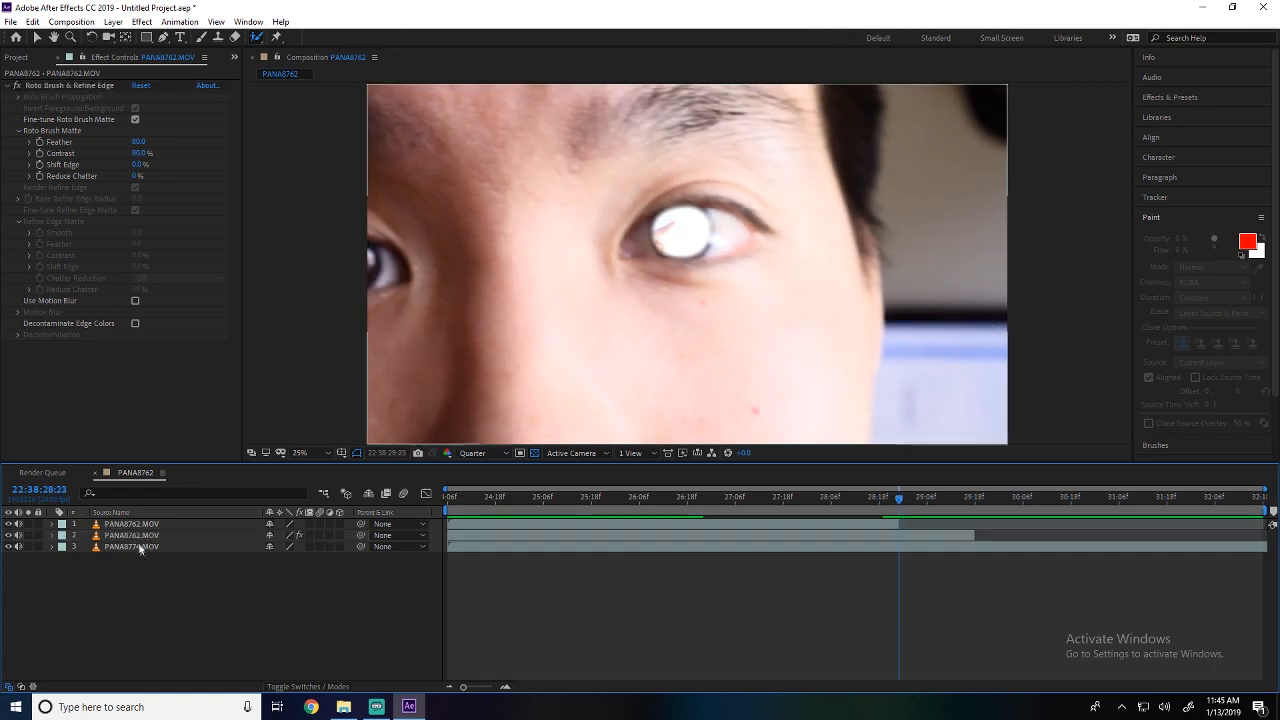
pyautogui.click(144, 536)
pyautogui.hotkey('ctrl', 'd')
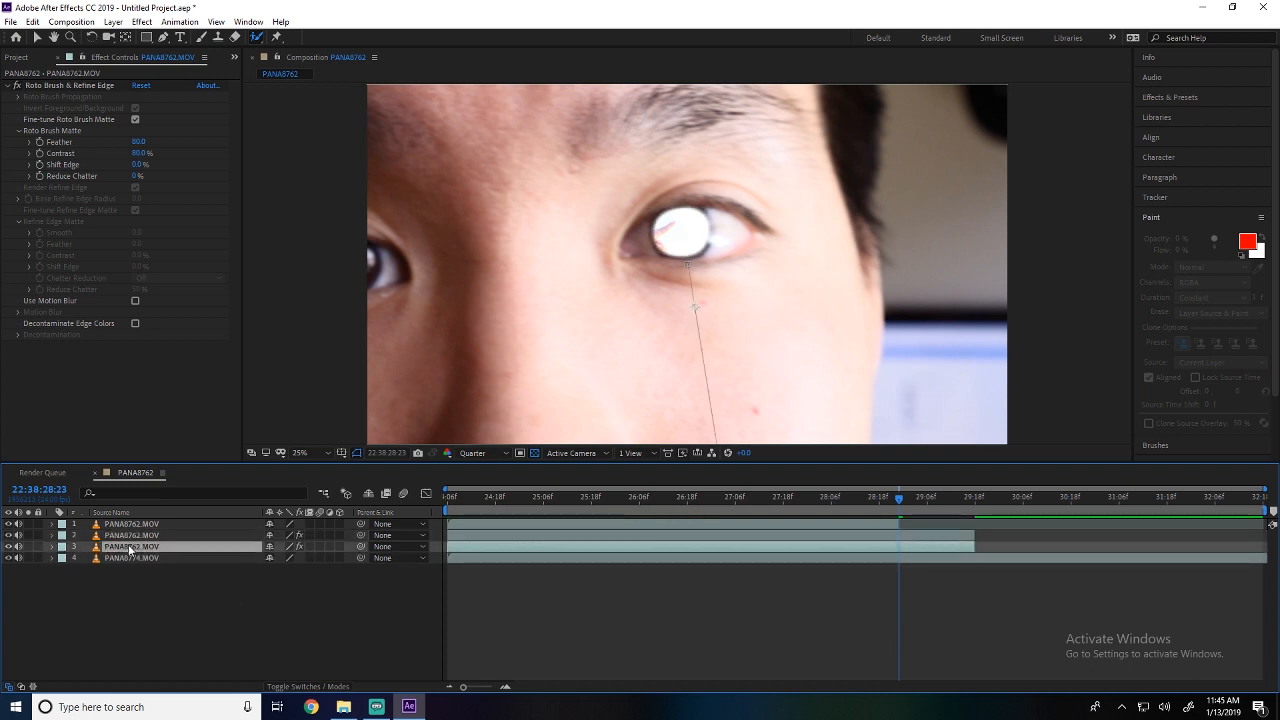
# - Delete the Roto Brush & Refine Edge effect from the lower PANA8762.MOV duplicate and check the eye around 22:38:28:23
pyautogui.click(138, 547)
pyautogui.click(53, 547)
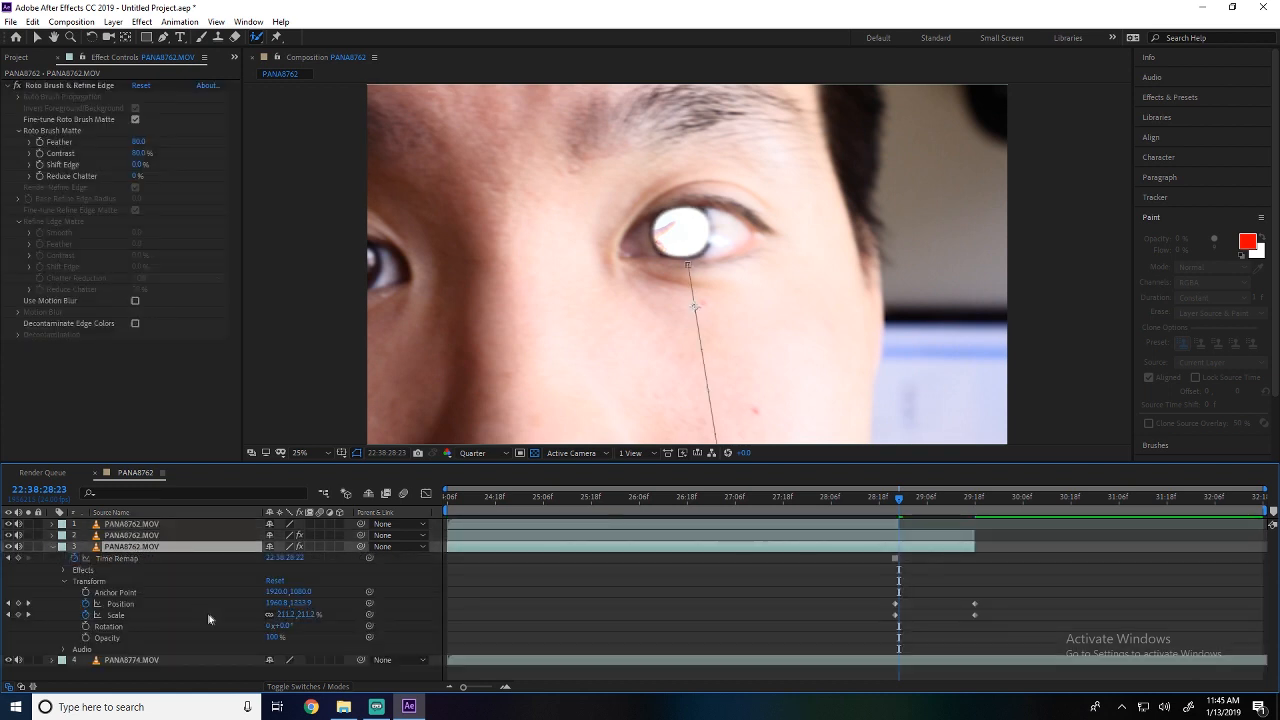
pyautogui.click(64, 570)
pyautogui.click(117, 580)
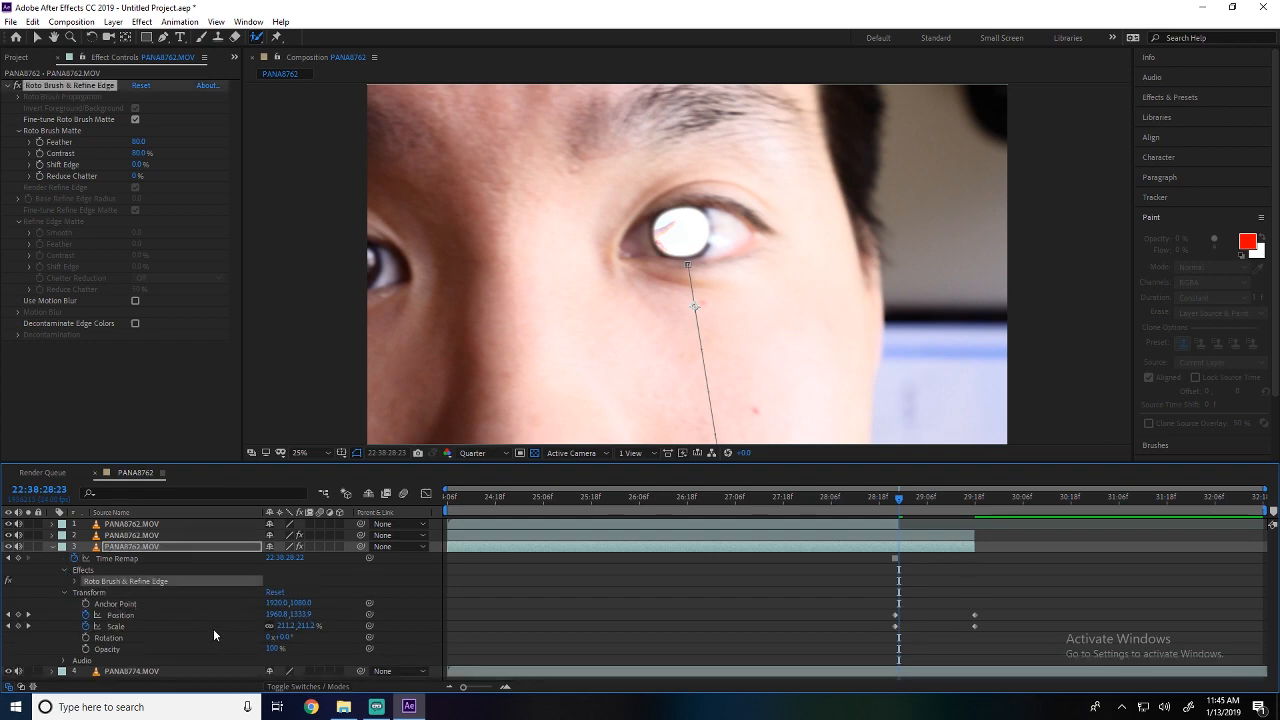
pyautogui.press('Delete')
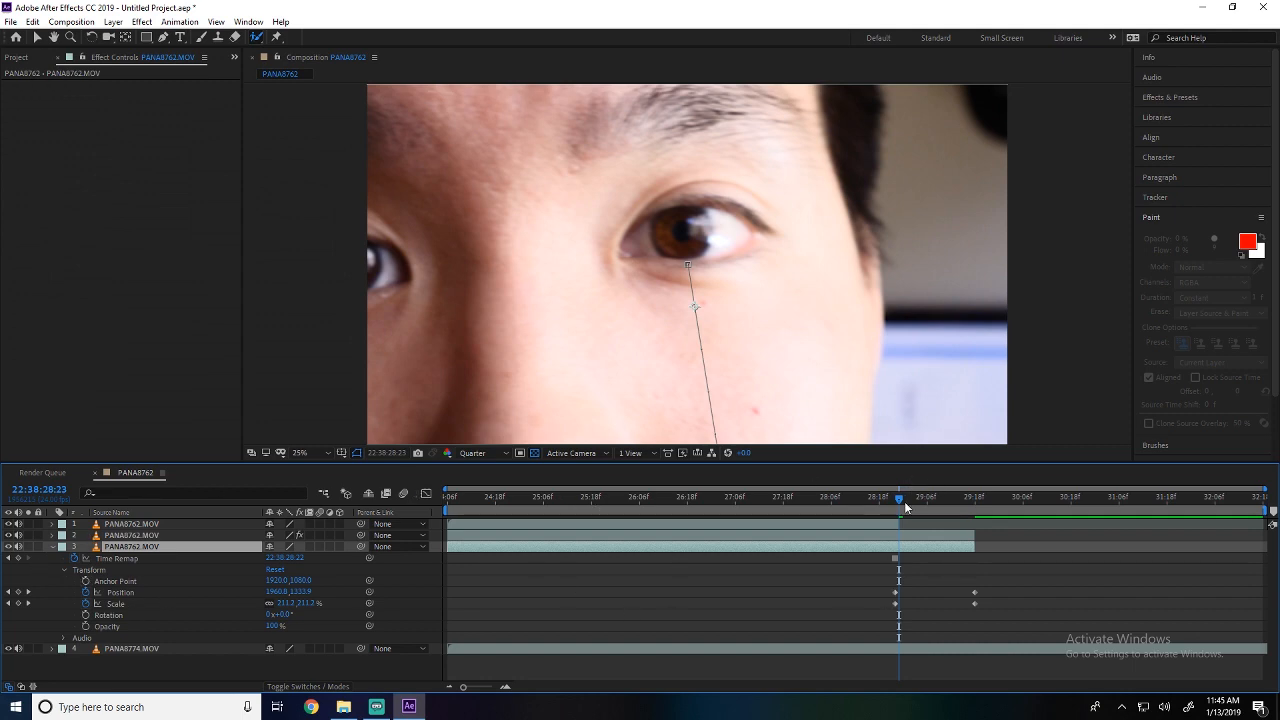
pyautogui.moveTo(905, 507)
pyautogui.mouseDown()
pyautogui.moveTo(895, 503)
pyautogui.moveTo(985, 505)
pyautogui.moveTo(899, 496)
pyautogui.mouseUp()
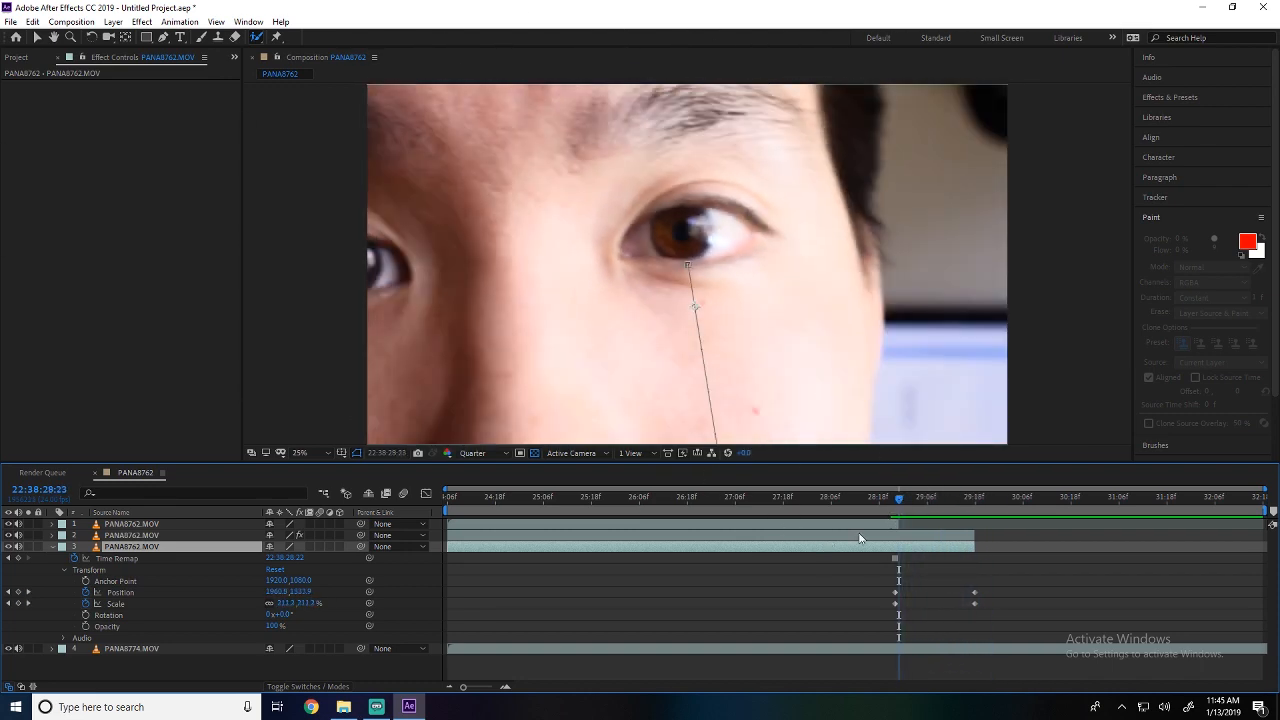
# - Keyframe the lower duplicate's Opacity from 100% at 22:38:28:22 to 0% at 22:38:29:18 and preview the fade
pyautogui.click(86, 626)
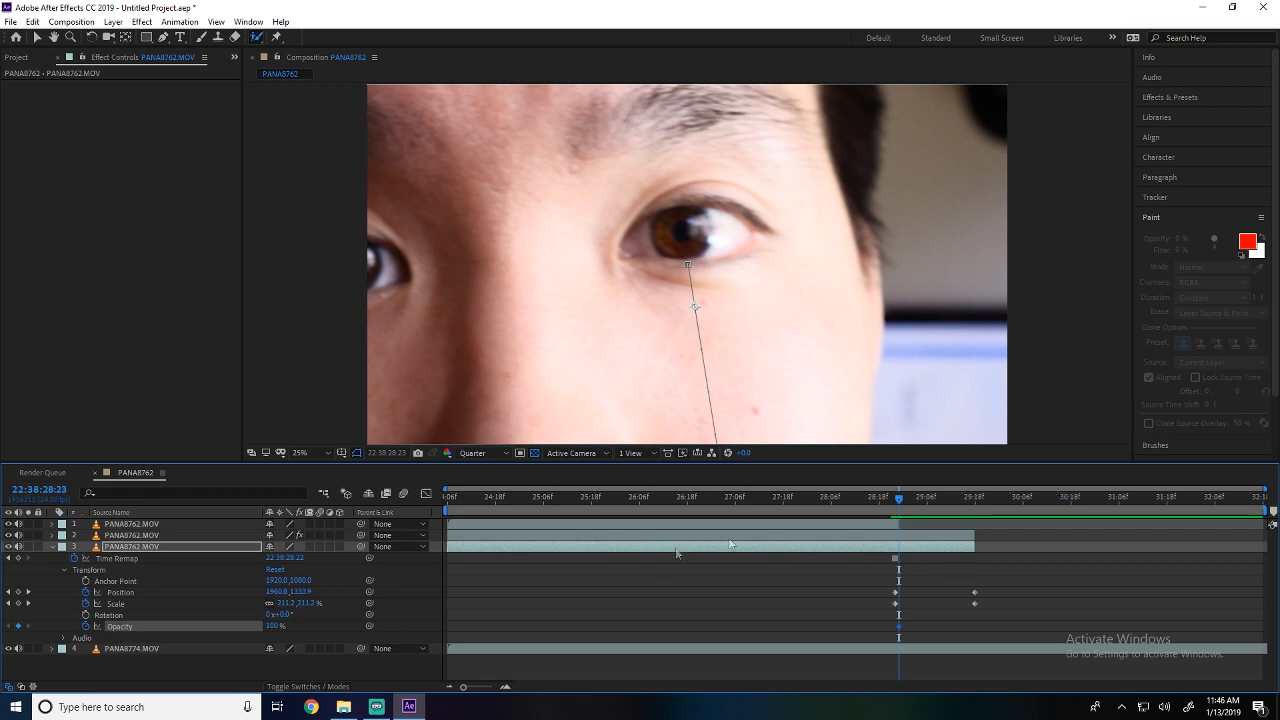
pyautogui.click(896, 506)
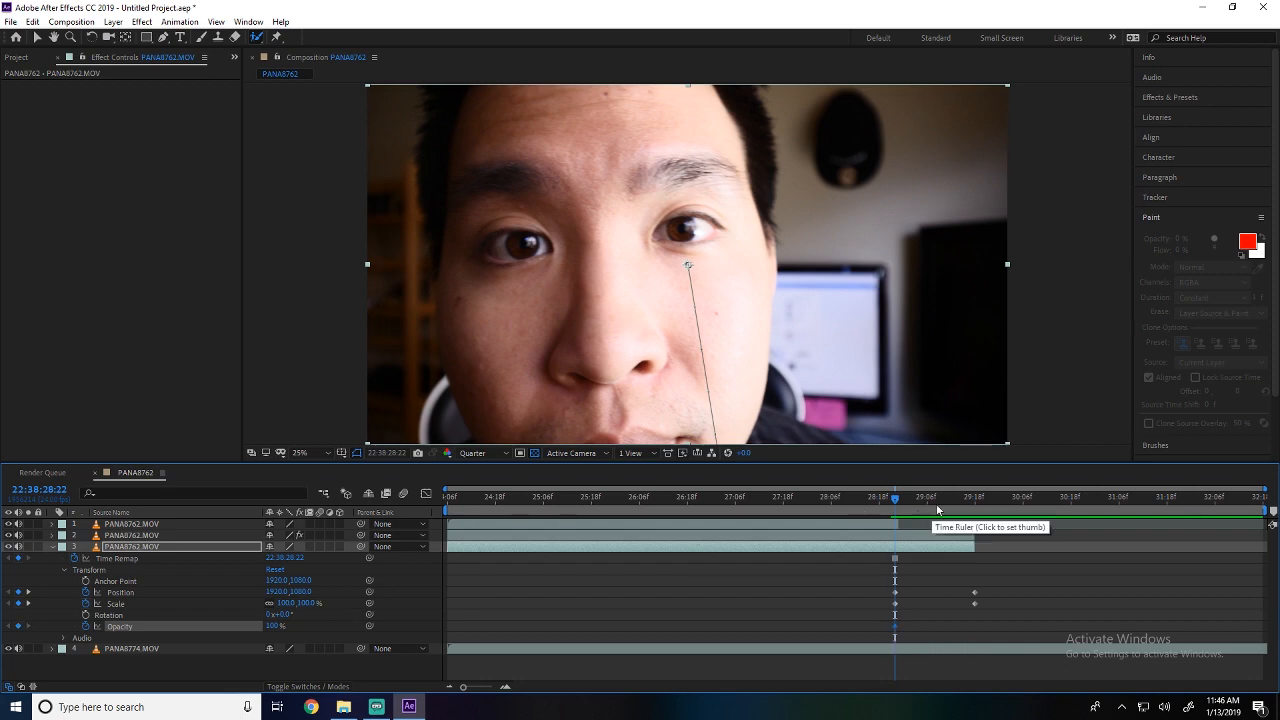
pyautogui.moveTo(914, 508); pyautogui.dragTo(978, 505)
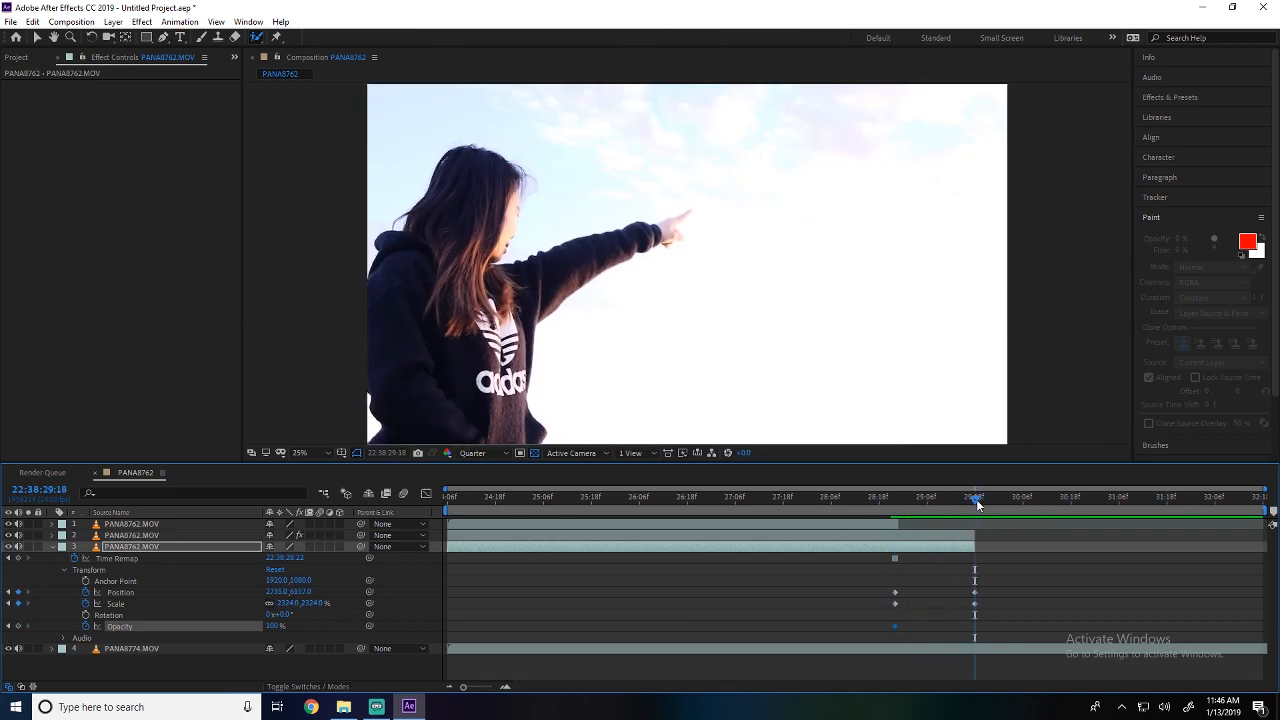
pyautogui.moveTo(267, 626); pyautogui.dragTo(196, 626)
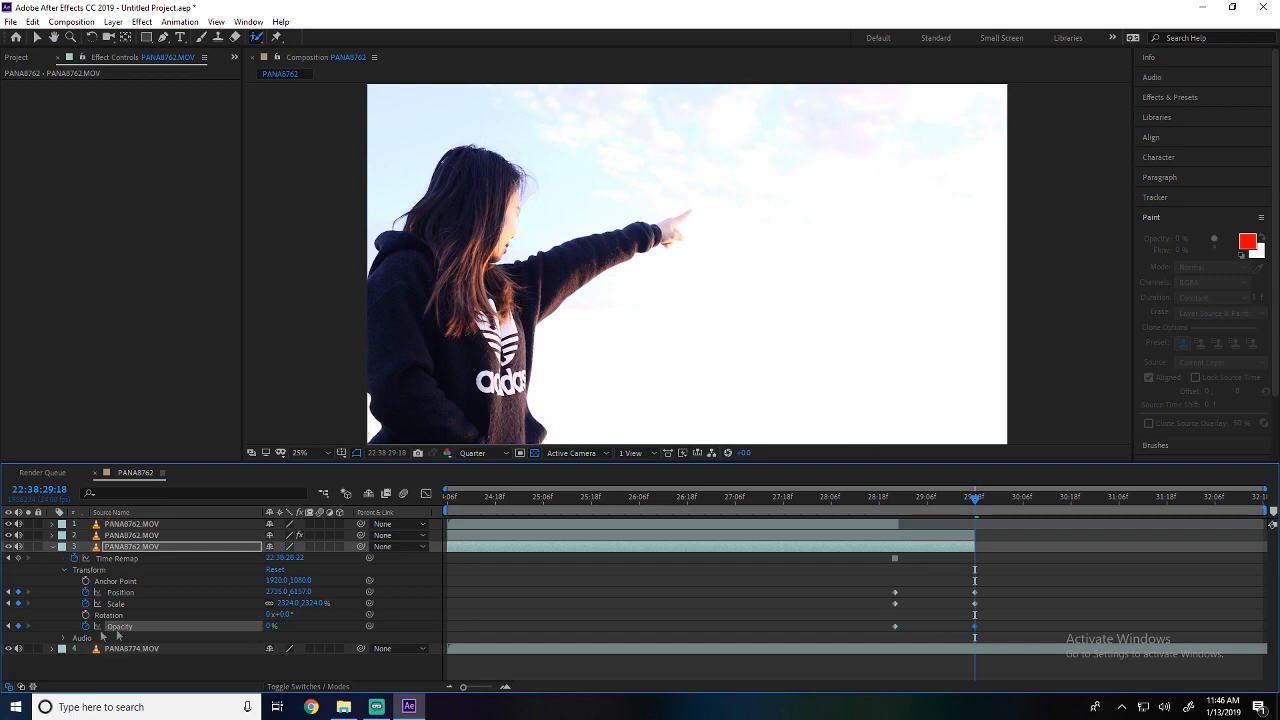
pyautogui.click(880, 504)
pyautogui.click(848, 504)
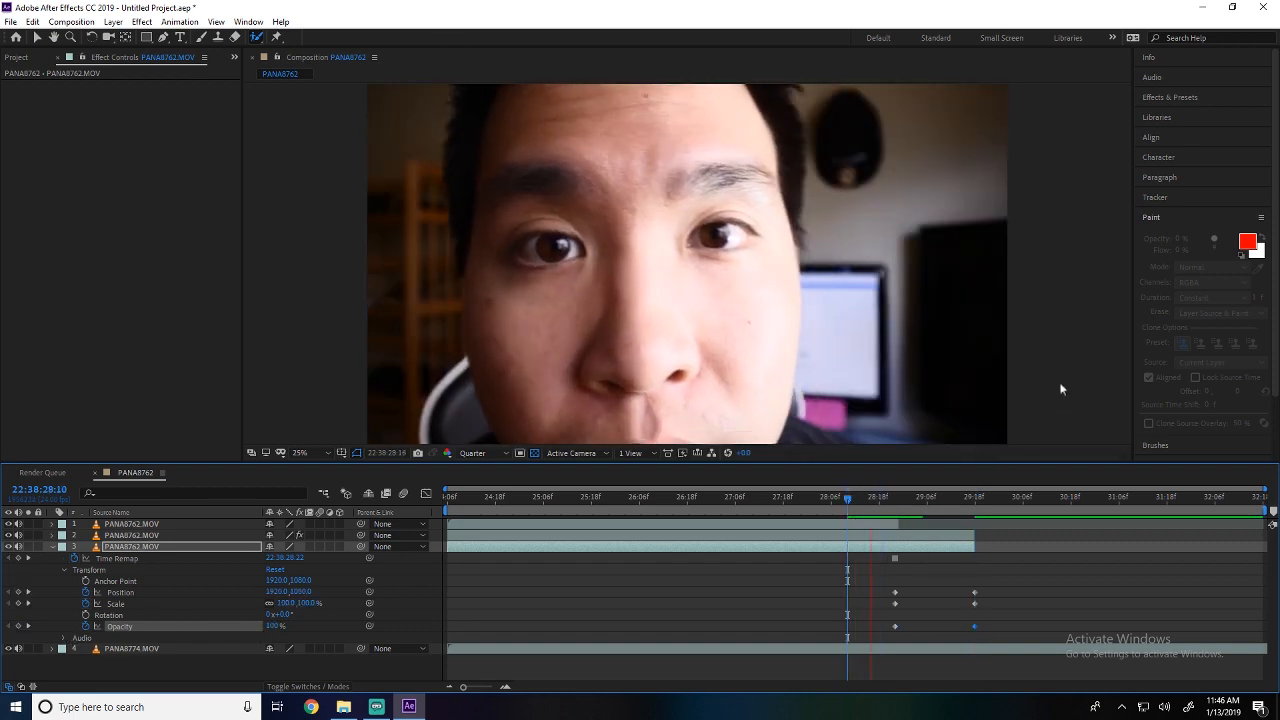
pyautogui.press('space')
pyautogui.click(876, 507)
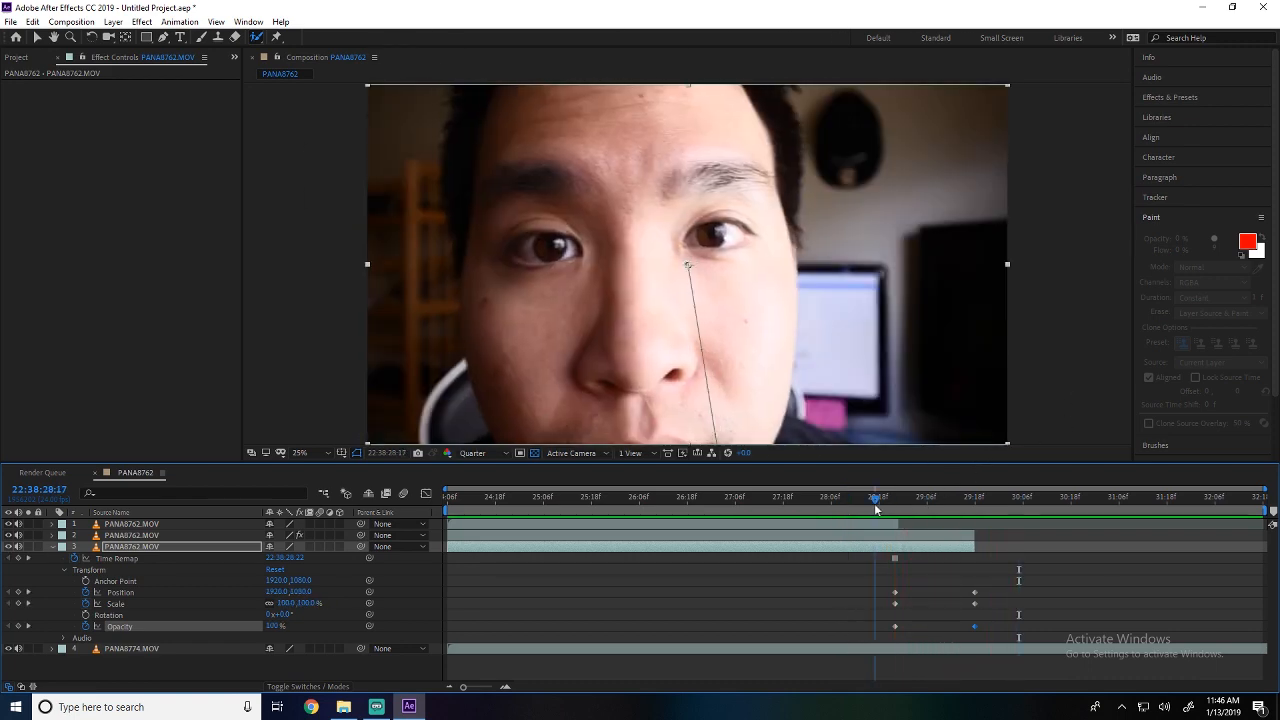
pyautogui.press('space')
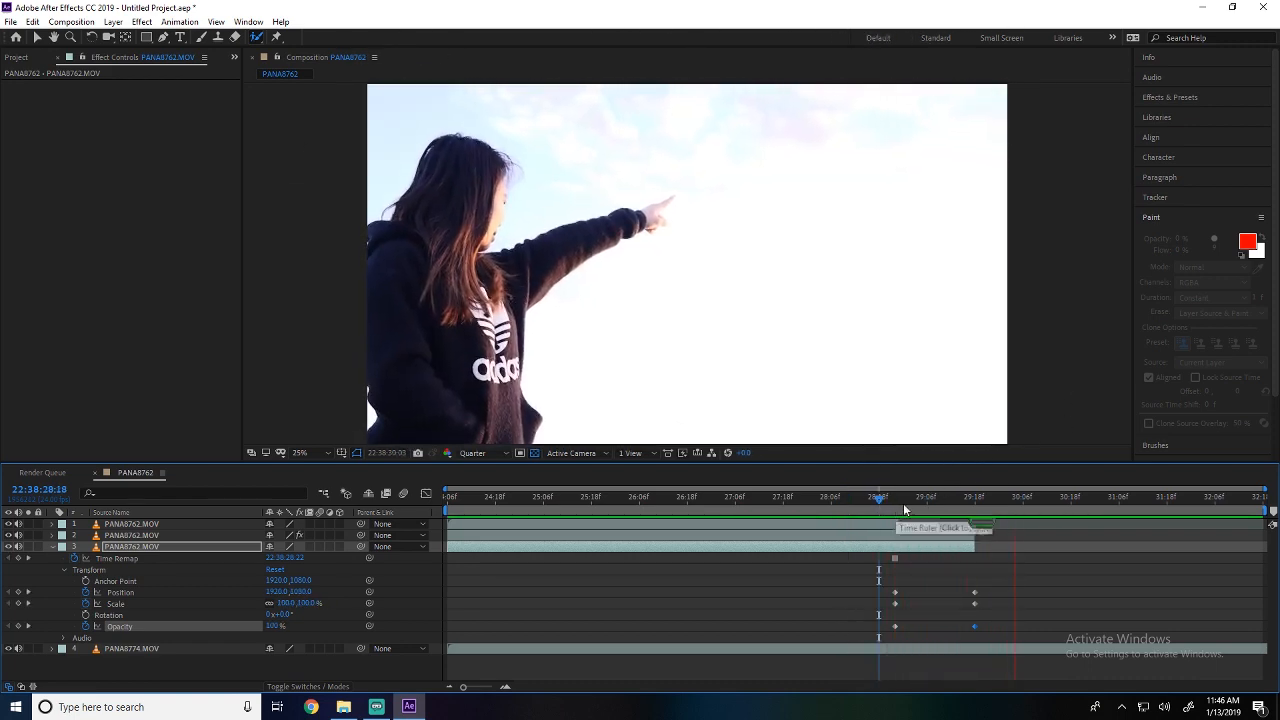
# - Collapse the duplicate's properties and add a Scale keyframe of 200% to PANA8774.MOV at 22:38:28:23
pyautogui.click(62, 569)
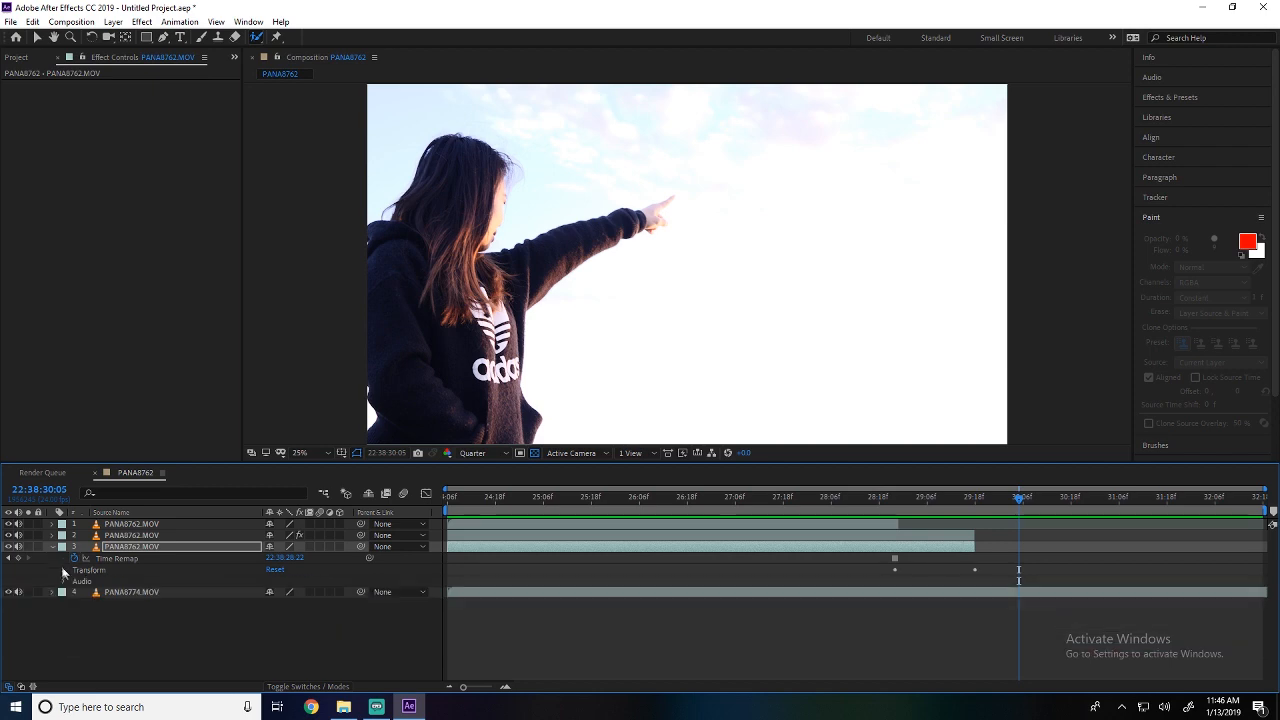
pyautogui.click(52, 546)
pyautogui.click(52, 557)
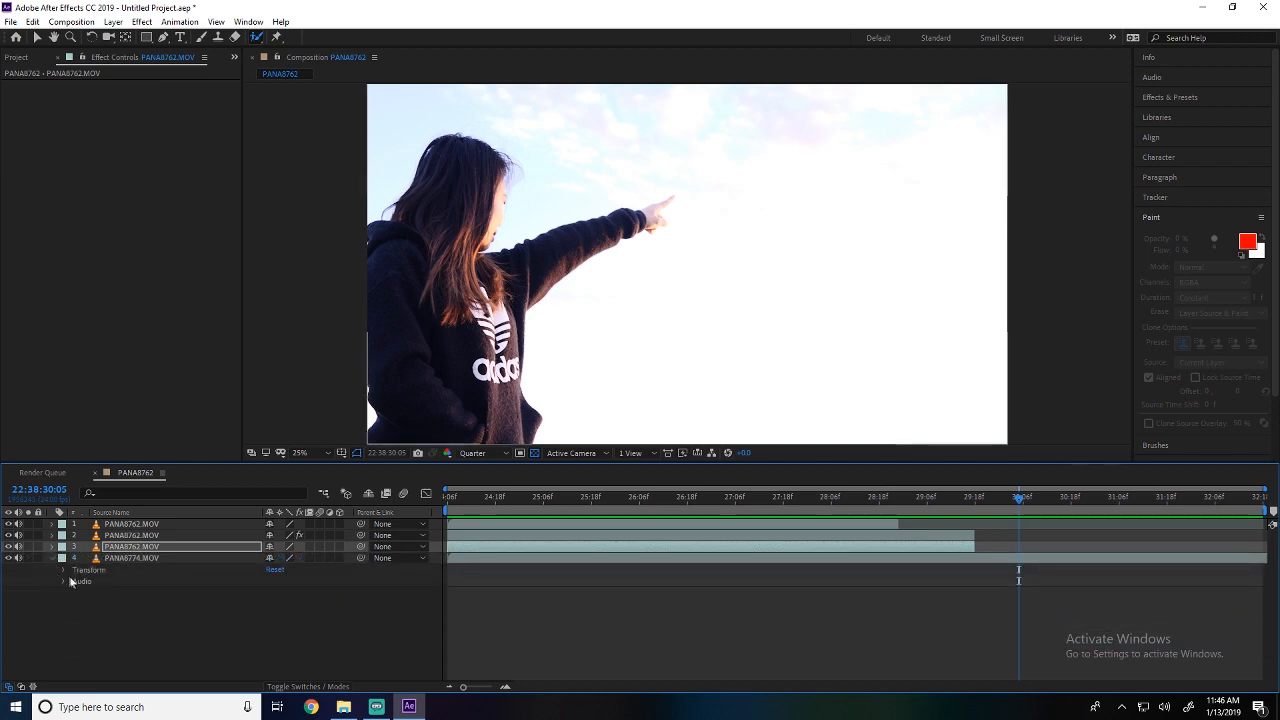
pyautogui.click(63, 570)
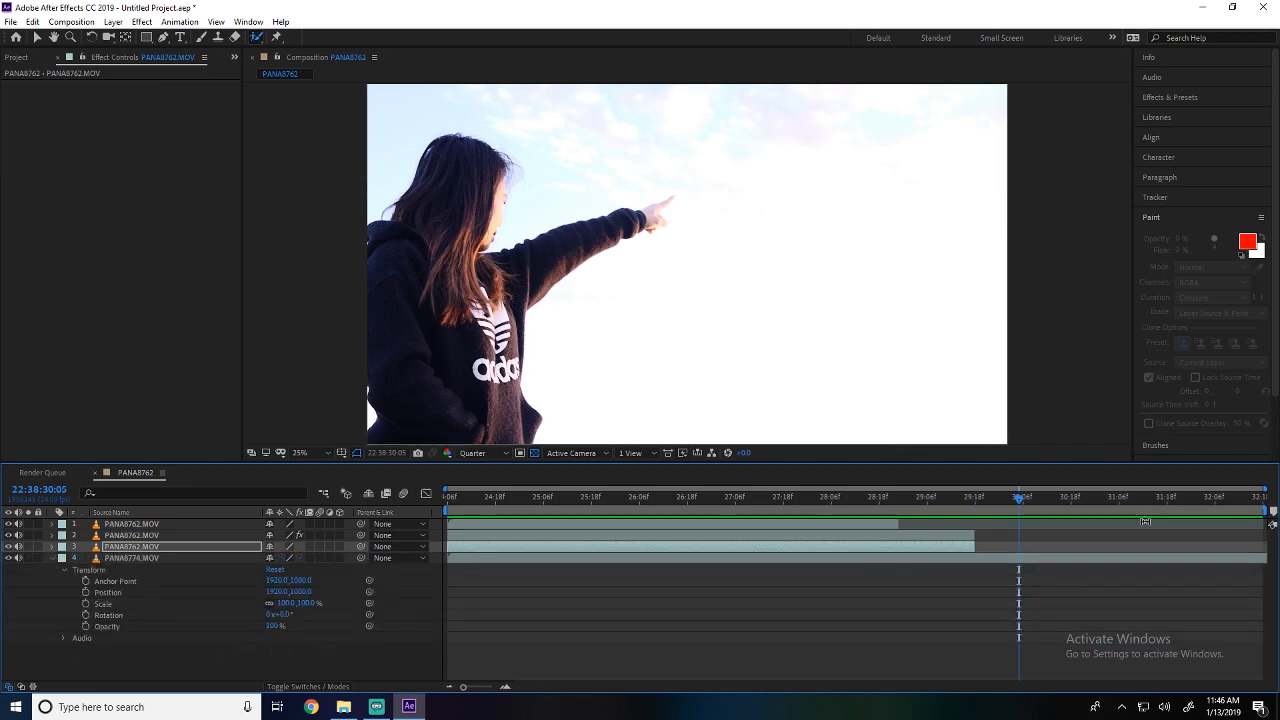
pyautogui.moveTo(927, 495); pyautogui.dragTo(899, 495)
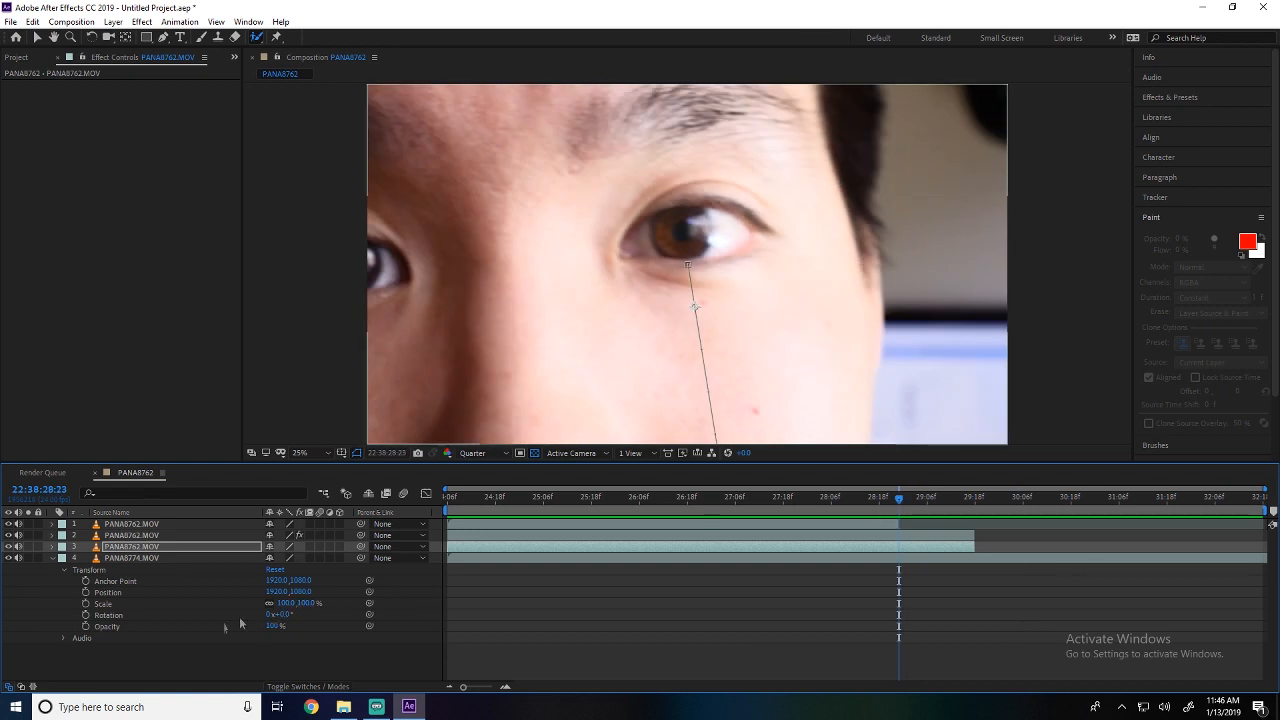
pyautogui.click(85, 603)
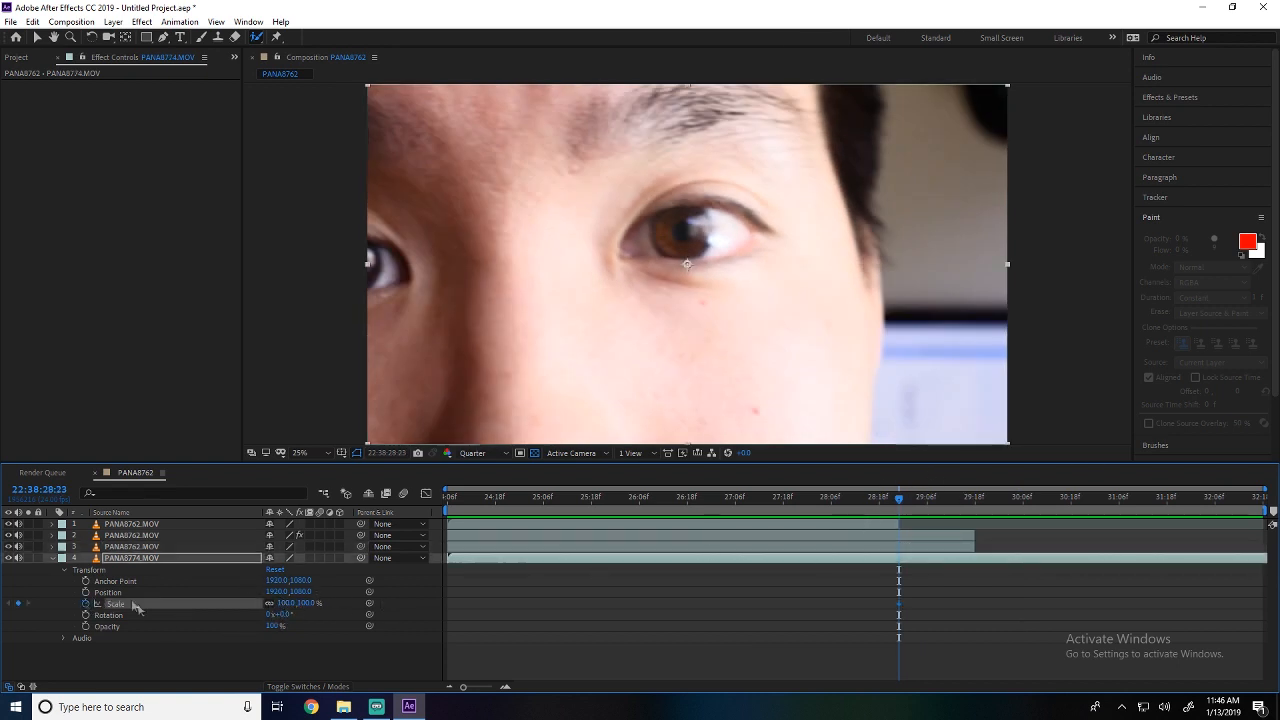
pyautogui.moveTo(903, 500)
pyautogui.mouseDown()
pyautogui.moveTo(979, 506)
pyautogui.moveTo(904, 510)
pyautogui.mouseUp()
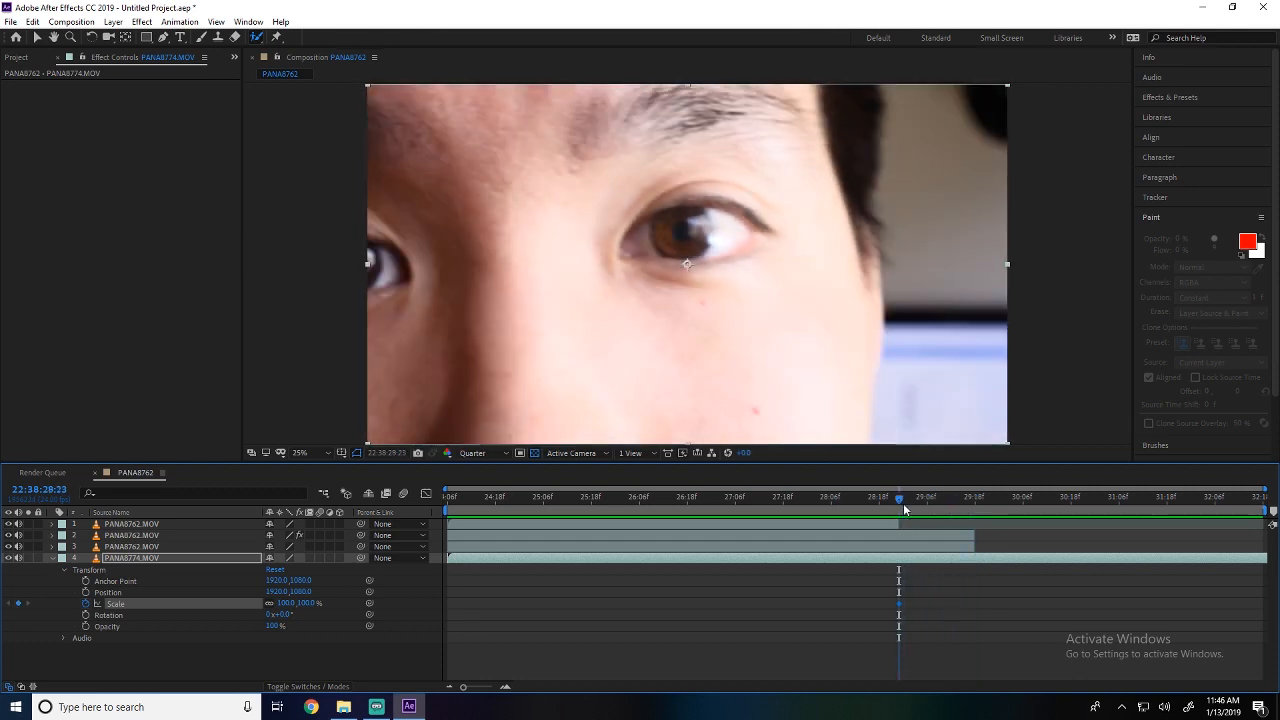
pyautogui.click(287, 603)
pyautogui.press('Return')
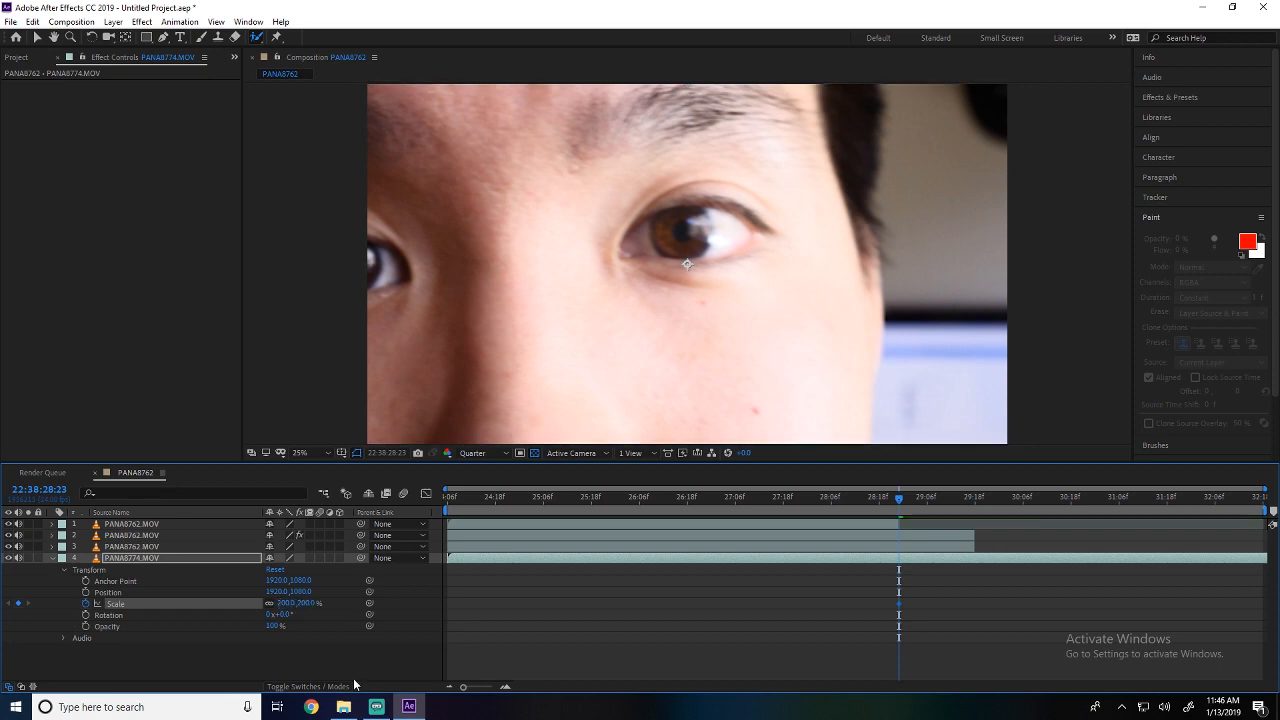
# - Set PANA8774.MOV's Scale to 100% at 22:38:29:18, collapse its properties, and play back the whole transition
pyautogui.click(981, 509)
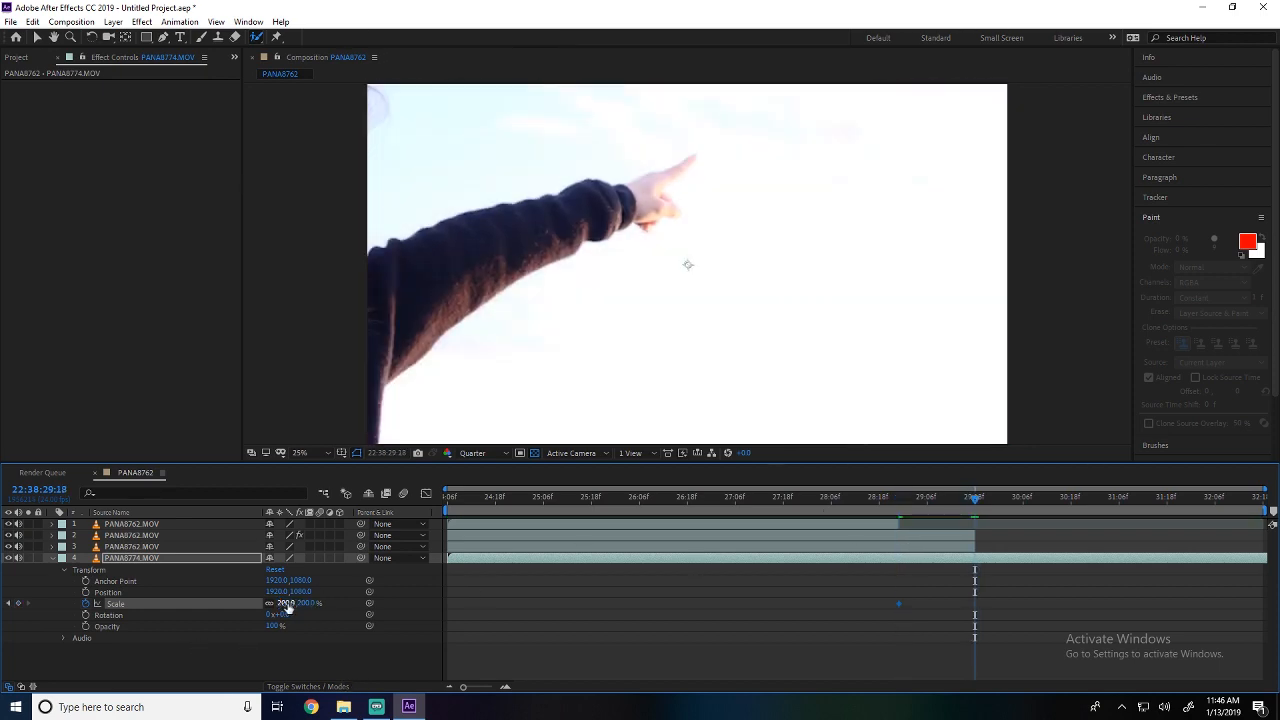
pyautogui.click(287, 604)
pyautogui.write('100')
pyautogui.press('Return')
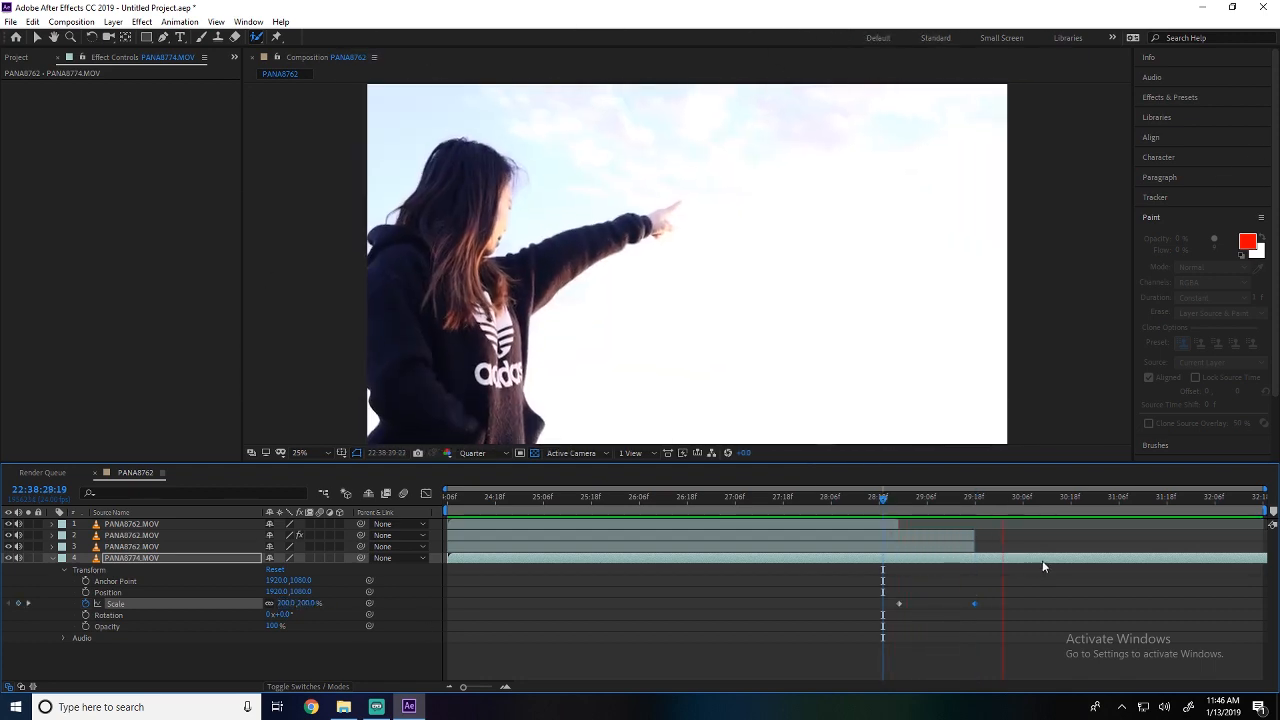
pyautogui.press('space')
pyautogui.moveTo(908, 508); pyautogui.dragTo(863, 512)
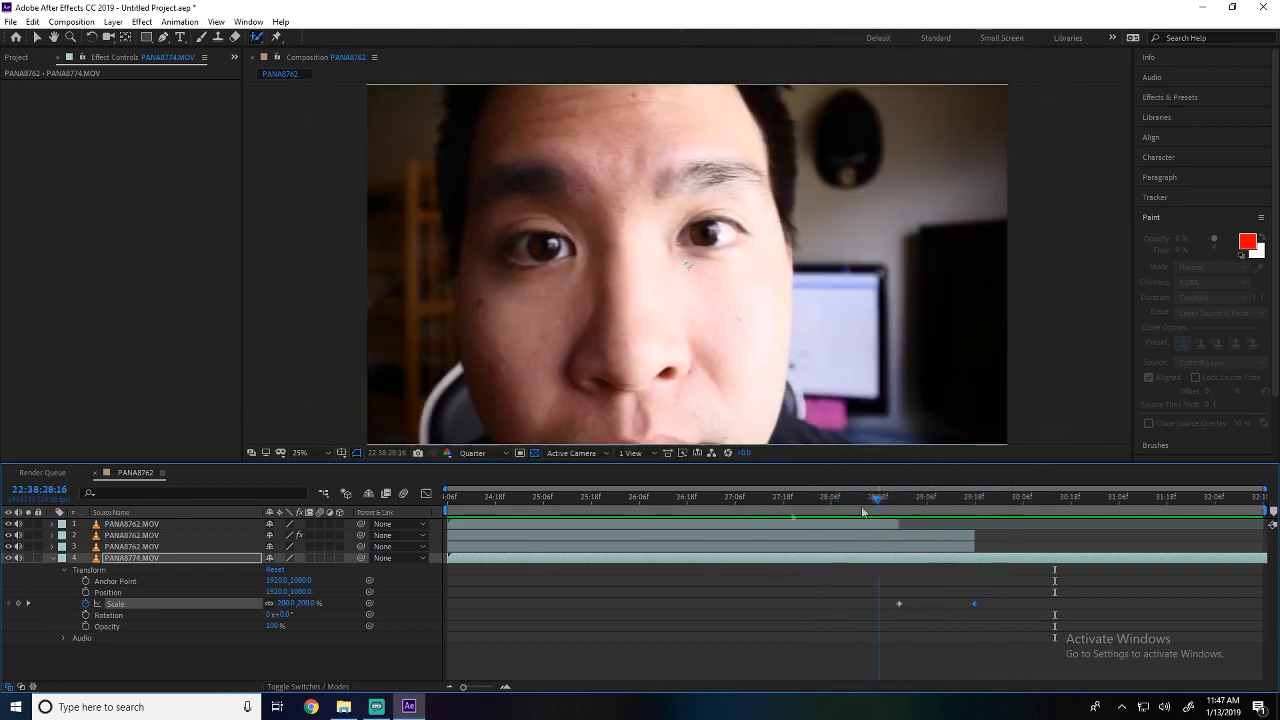
pyautogui.click(51, 560)
pyautogui.click(157, 651)
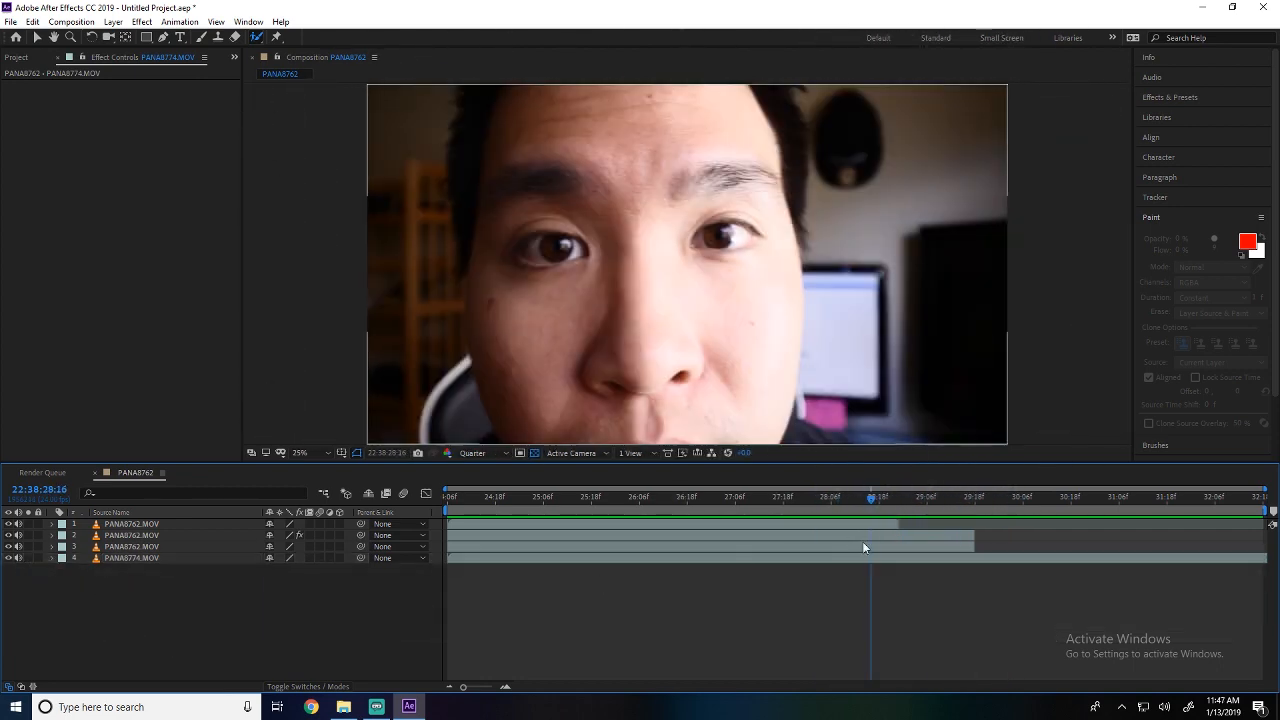
pyautogui.moveTo(875, 503); pyautogui.dragTo(831, 509)
pyautogui.press('space')
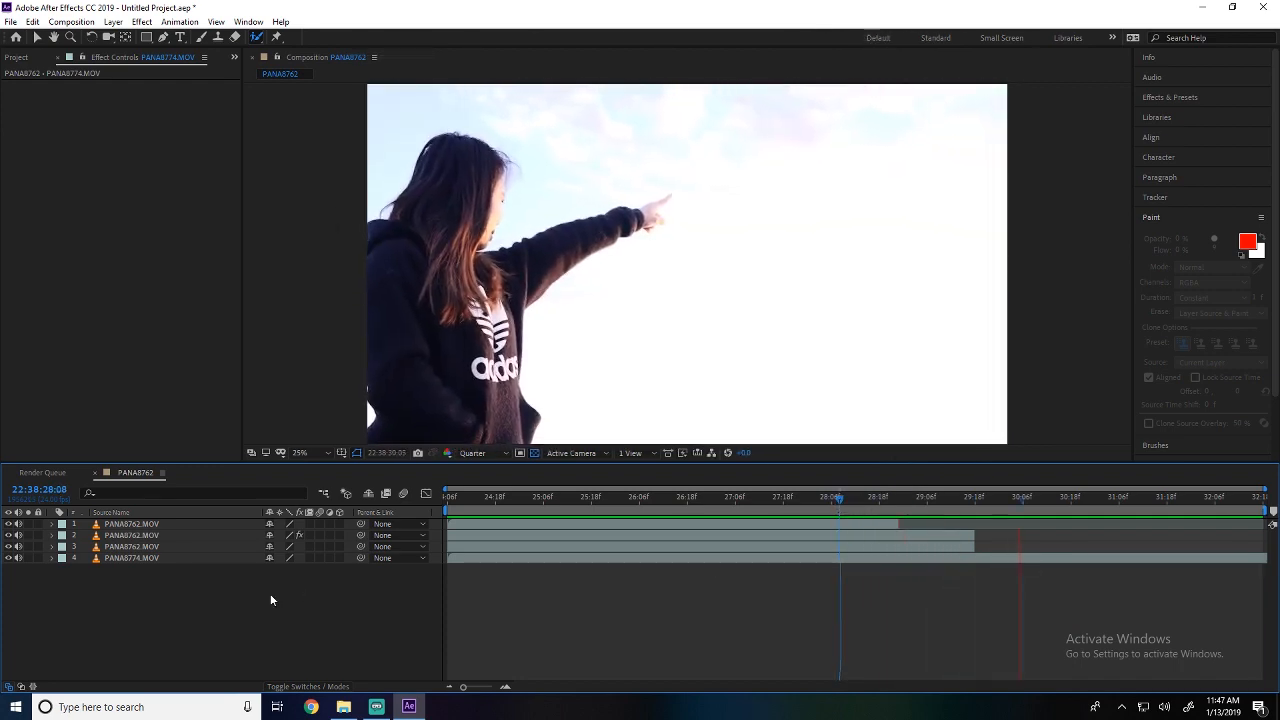
pyautogui.press('space')
# - Hide the three layers below the top PANA8762.MOV clip and scrub that clip to its end at 22:38:28:22
pyautogui.click(181, 527)
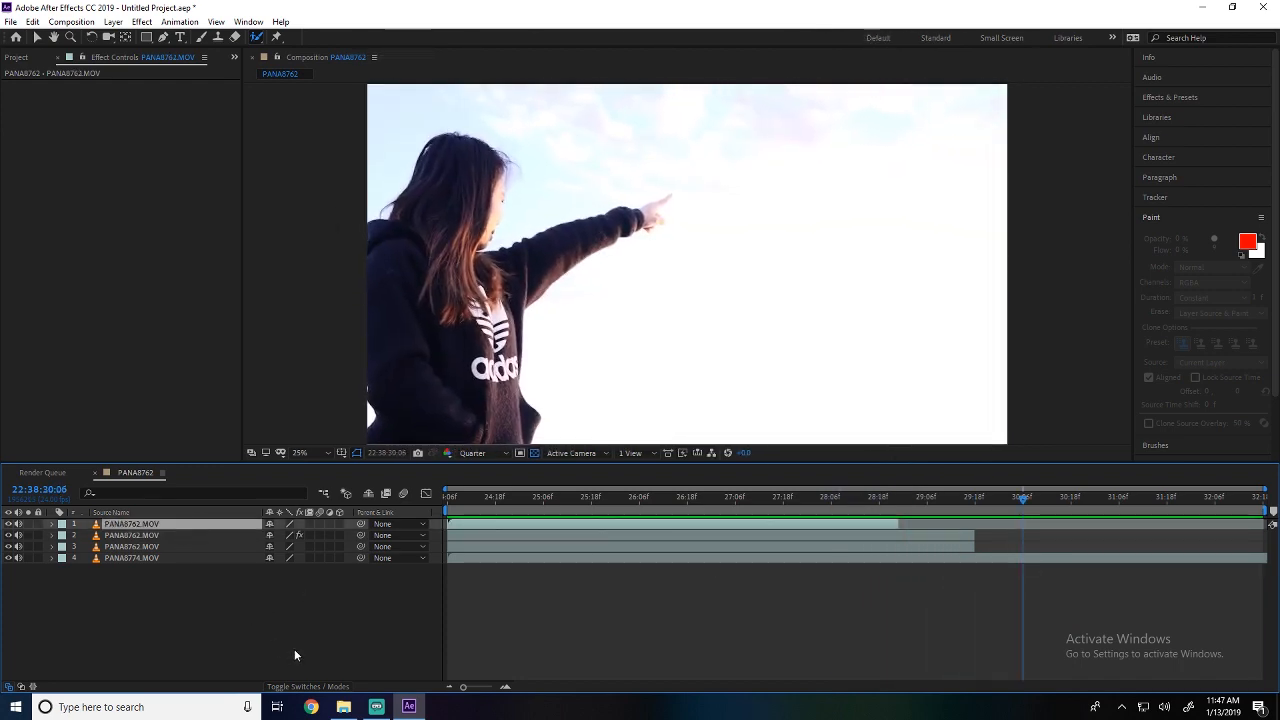
pyautogui.click(225, 632)
pyautogui.click(233, 527)
pyautogui.click(505, 499)
pyautogui.moveTo(561, 506); pyautogui.dragTo(788, 504)
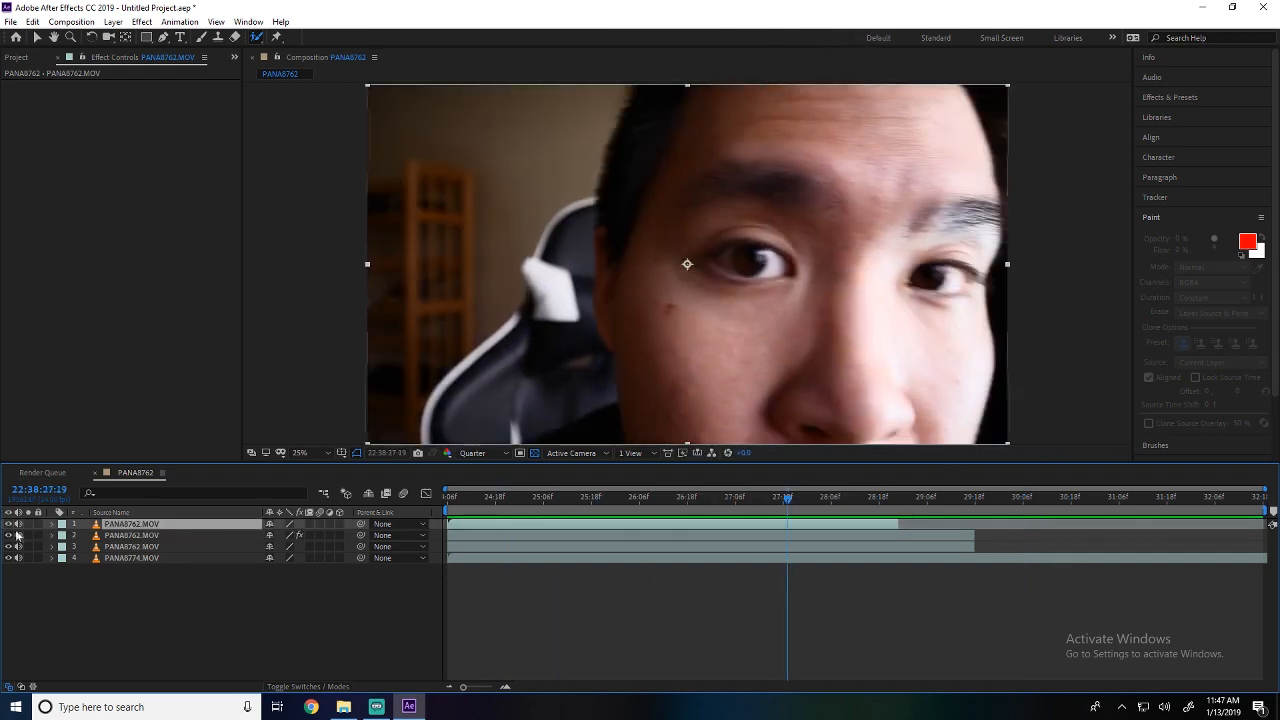
pyautogui.moveTo(12, 535); pyautogui.dragTo(11, 557)
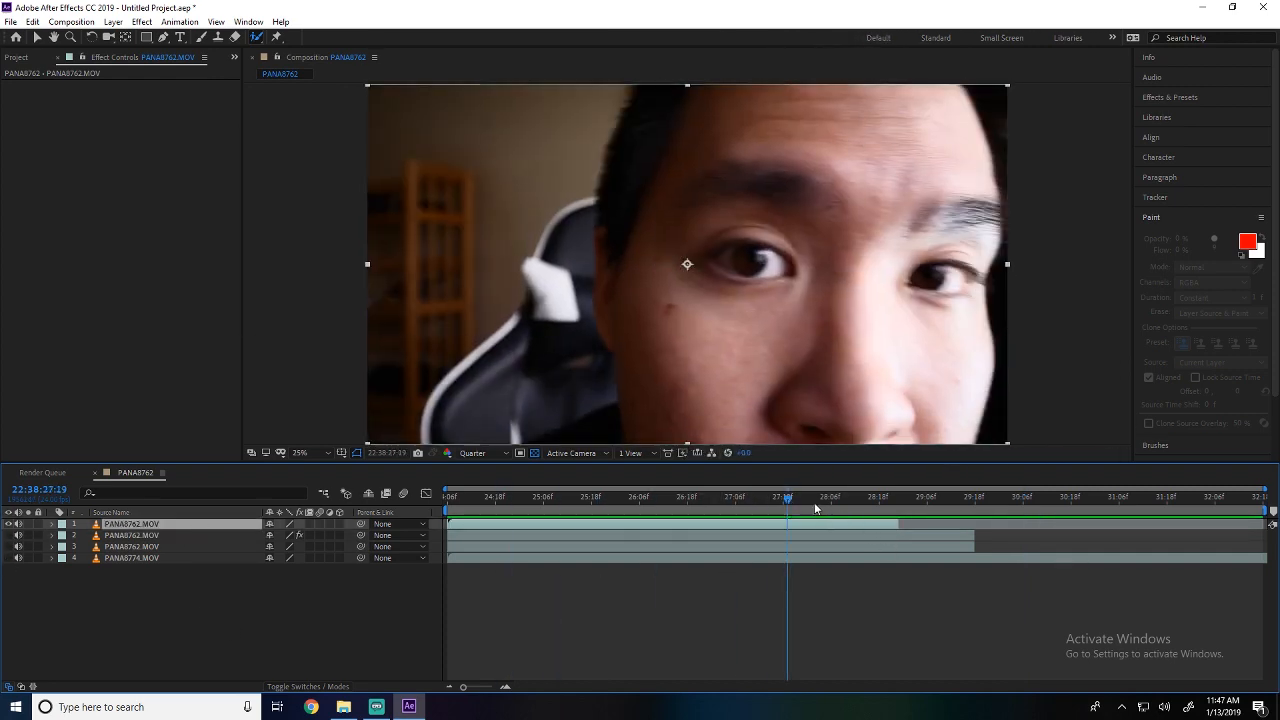
pyautogui.moveTo(815, 509); pyautogui.dragTo(897, 512)
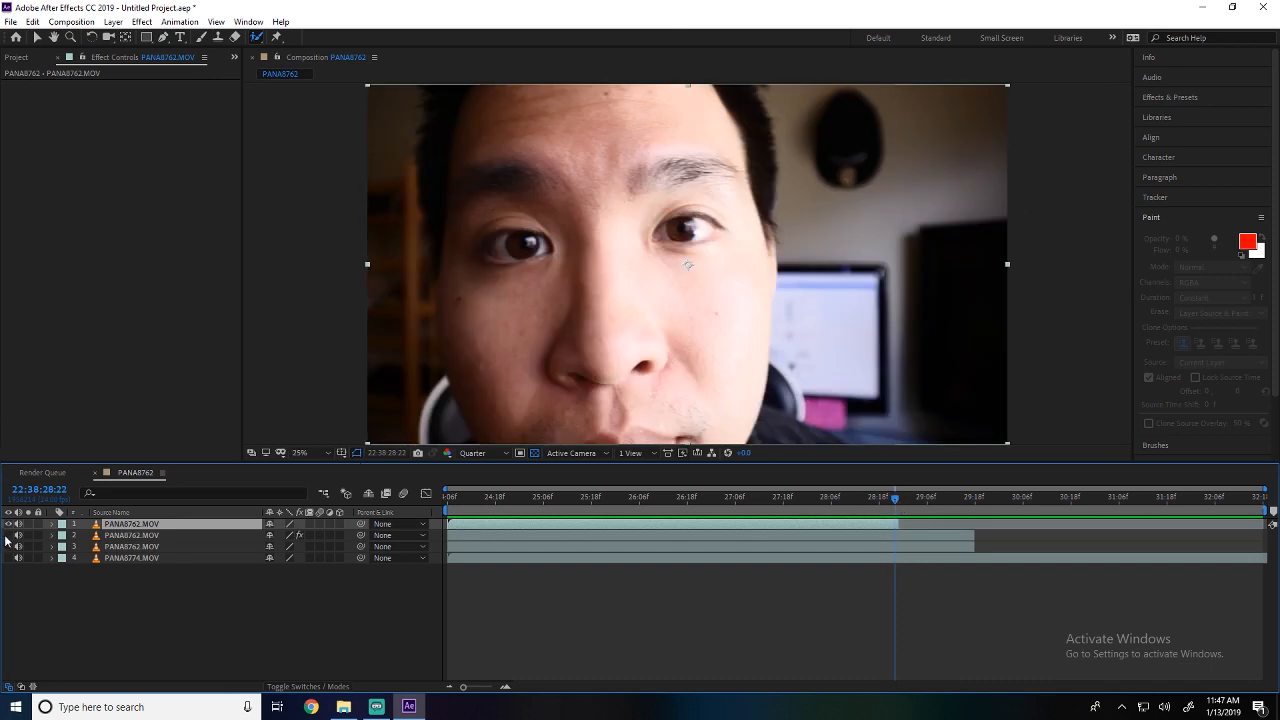
# - Show the hidden layers again one by one, scrubbing the eye zoom up to 22:38:29:18 to review each layer's role
pyautogui.click(925, 543)
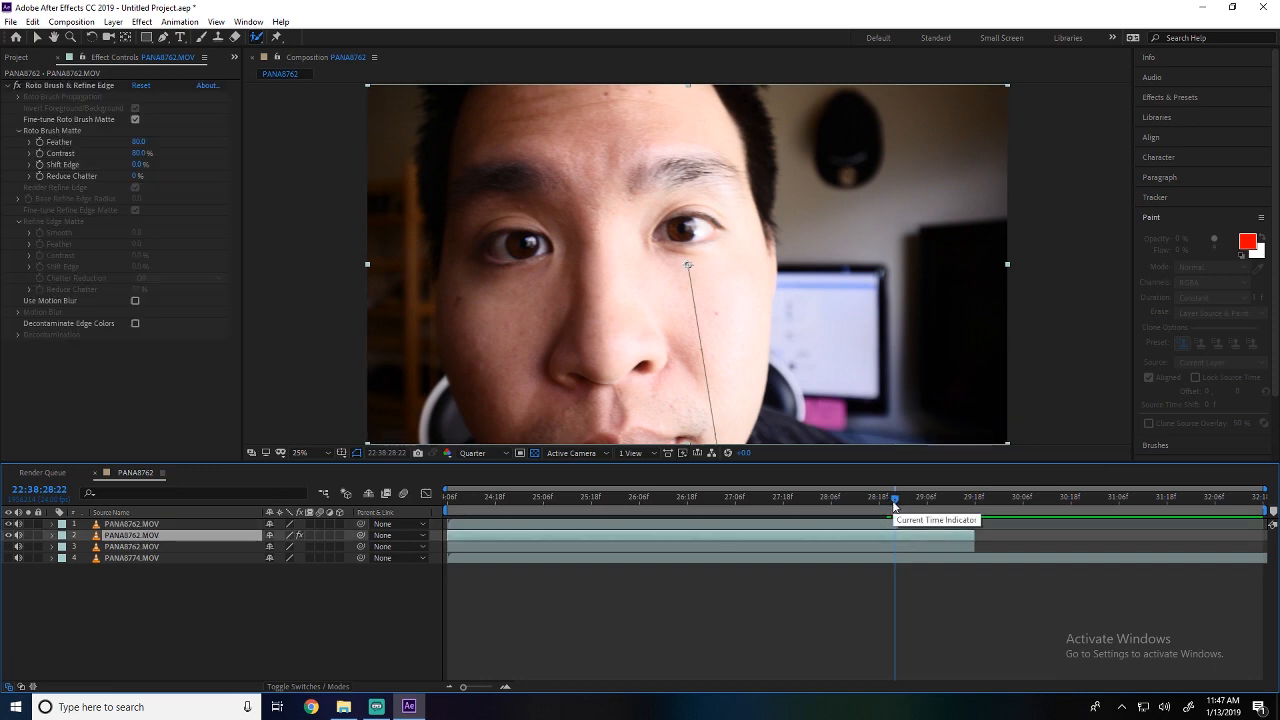
pyautogui.moveTo(898, 504)
pyautogui.mouseDown()
pyautogui.moveTo(929, 514)
pyautogui.moveTo(894, 505)
pyautogui.moveTo(906, 505)
pyautogui.mouseUp()
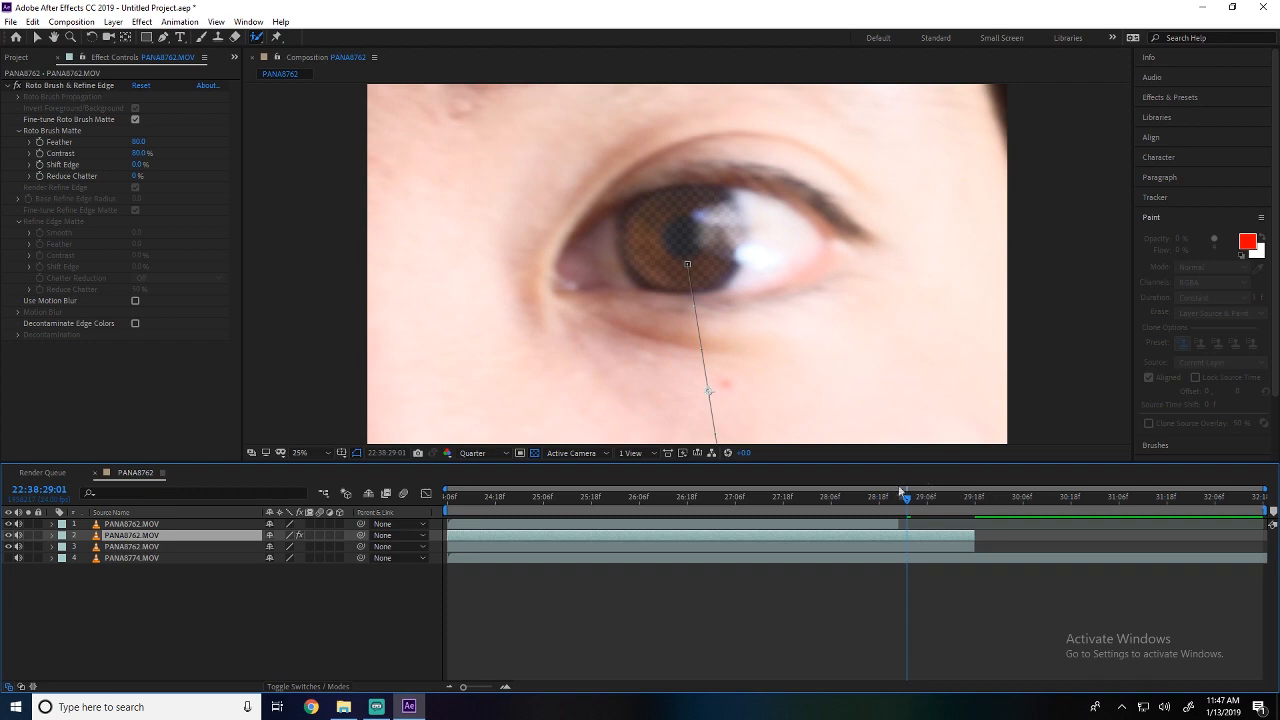
pyautogui.moveTo(907, 497)
pyautogui.mouseDown()
pyautogui.moveTo(896, 504)
pyautogui.moveTo(922, 501)
pyautogui.moveTo(888, 511)
pyautogui.moveTo(966, 519)
pyautogui.moveTo(898, 514)
pyautogui.mouseUp()
pyautogui.click(916, 586)
pyautogui.click(920, 536)
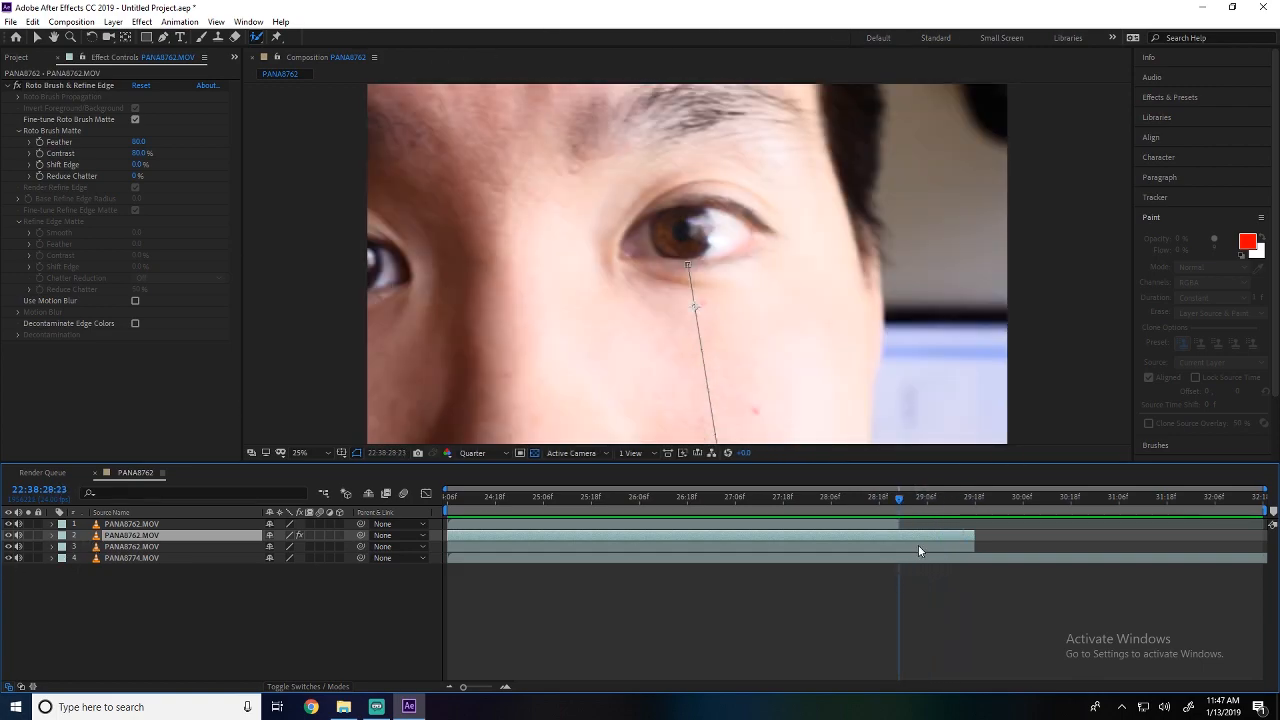
pyautogui.moveTo(902, 500); pyautogui.dragTo(982, 513)
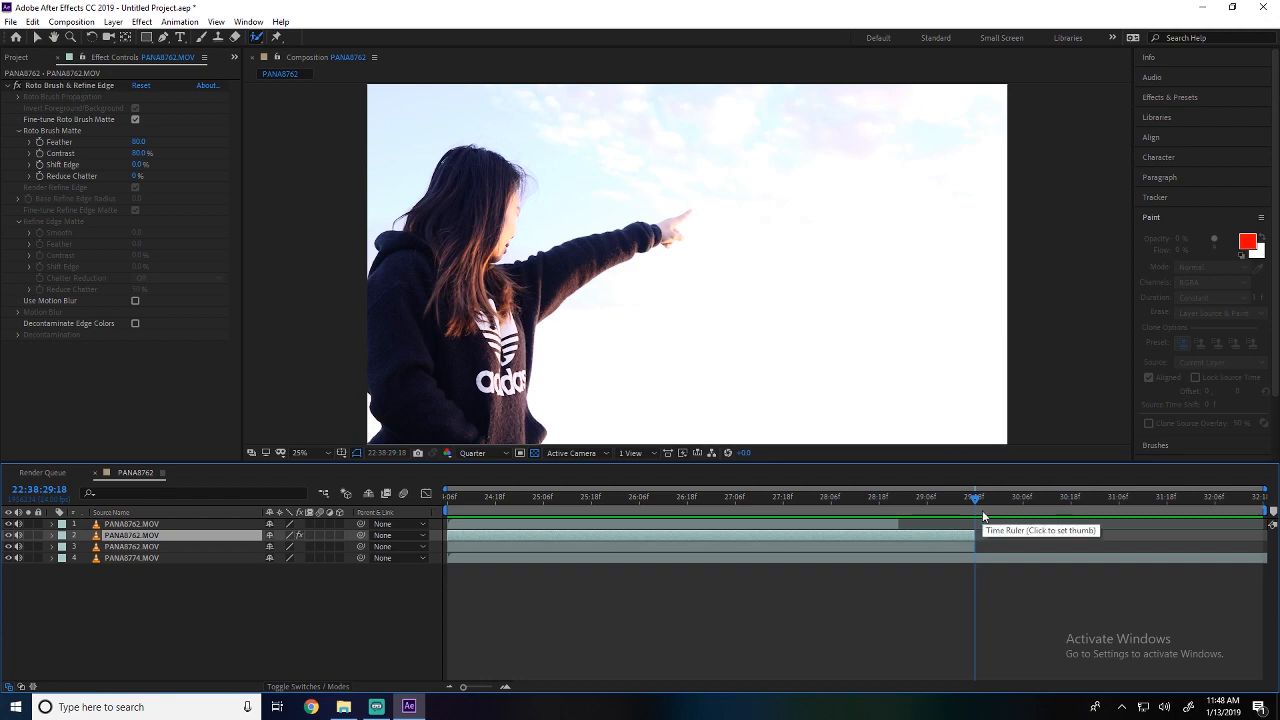
pyautogui.moveTo(915, 498); pyautogui.dragTo(885, 500)
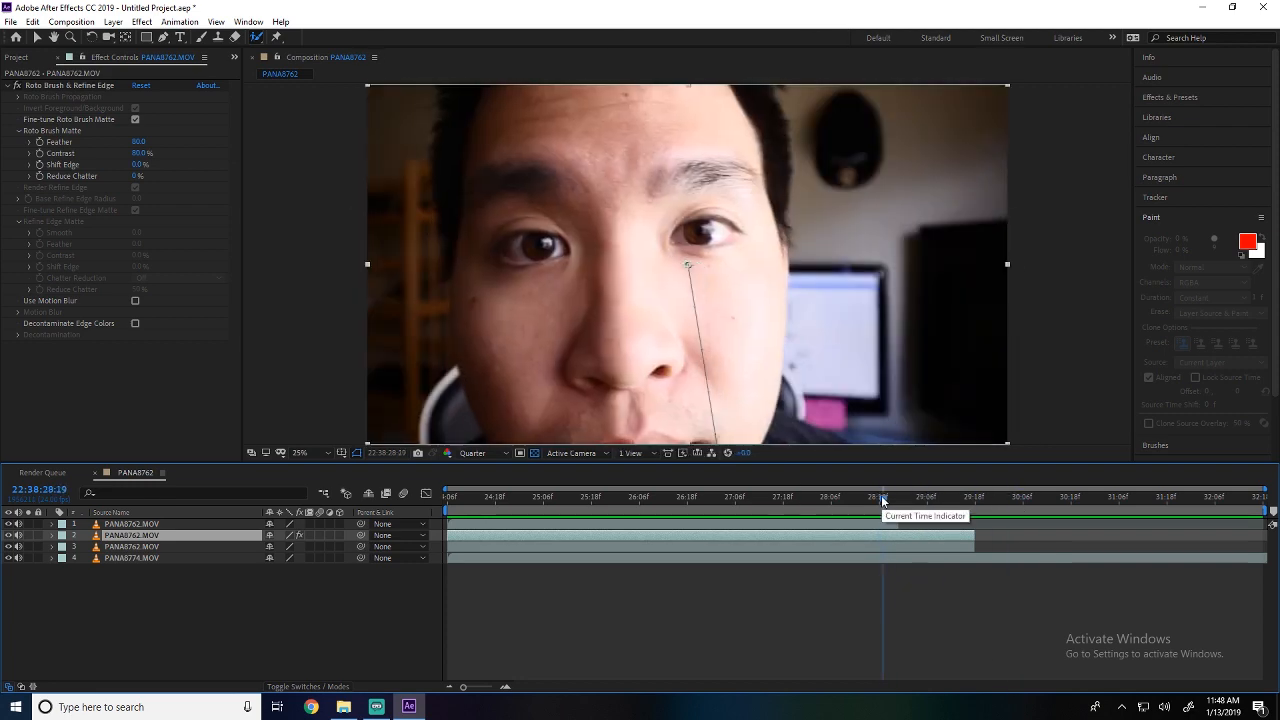